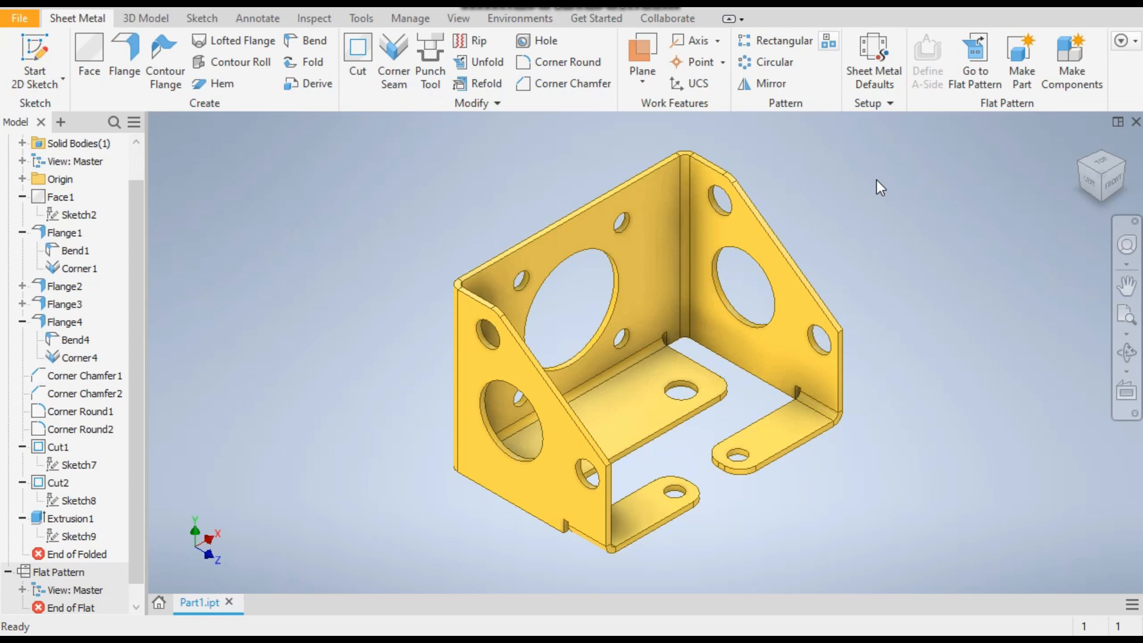
Examine the finished bracket in its folded form from opposite corners and in its flat pattern
{"action": "left_click", "coordinate": [1127, 170]}
{"action": "left_click", "coordinate": [1125, 168]}
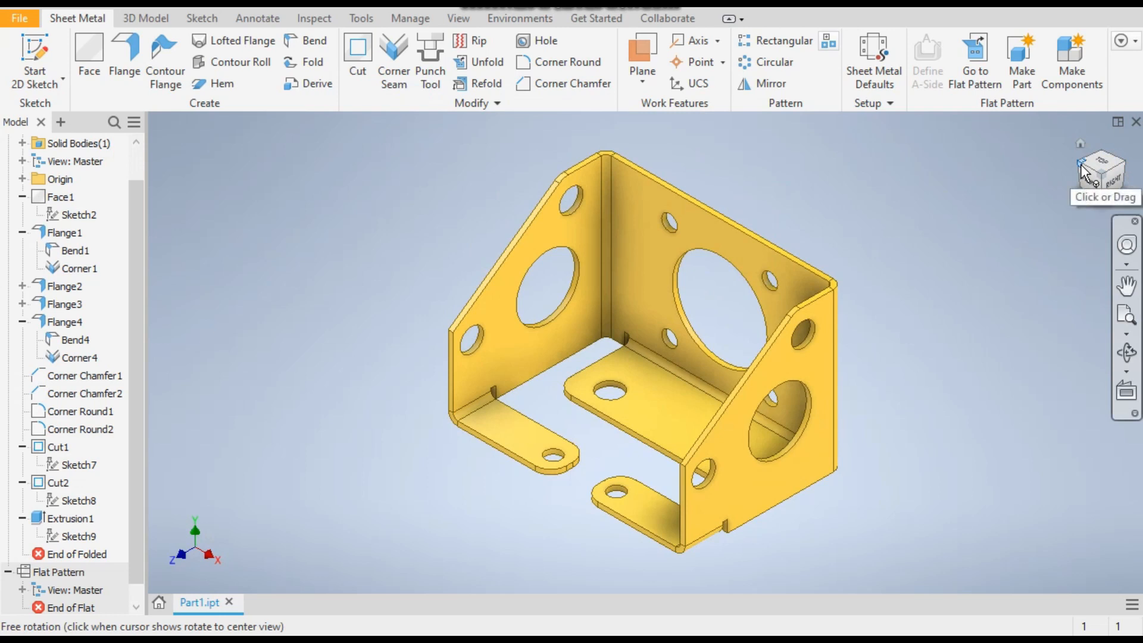
{"action": "left_click", "coordinate": [1081, 169]}
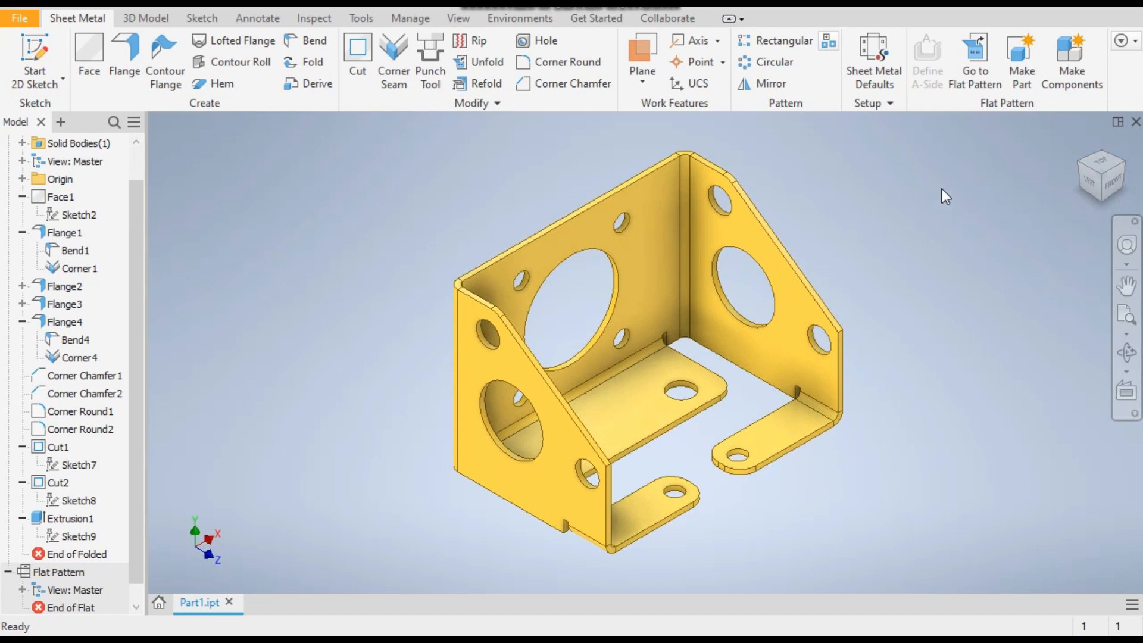
{"action": "left_click", "coordinate": [978, 71]}
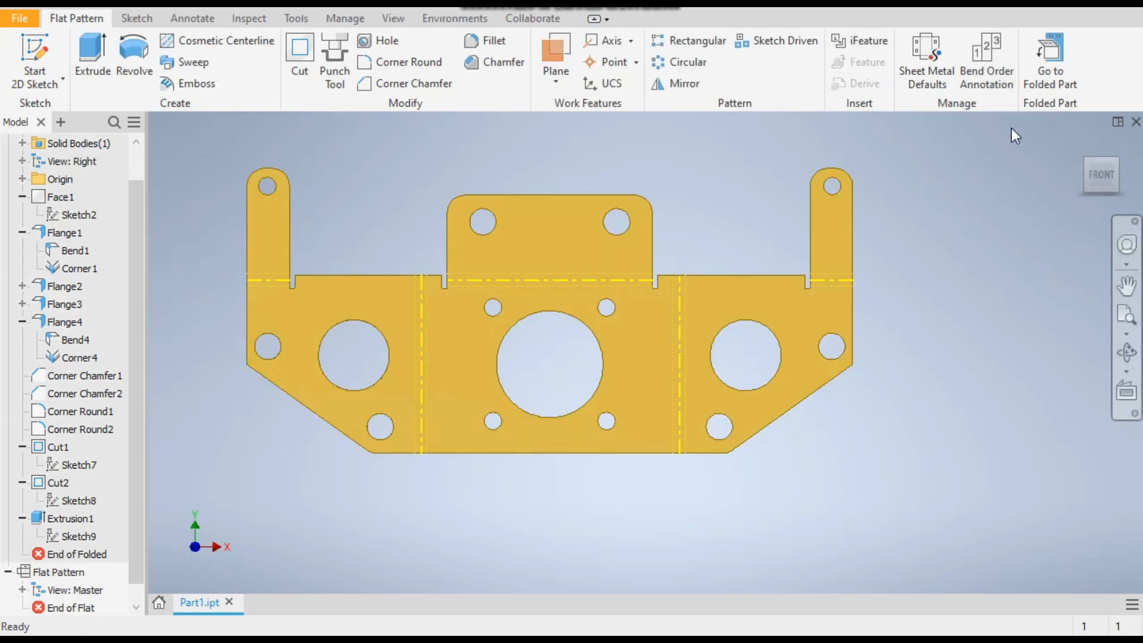
{"action": "left_click", "coordinate": [1050, 59]}
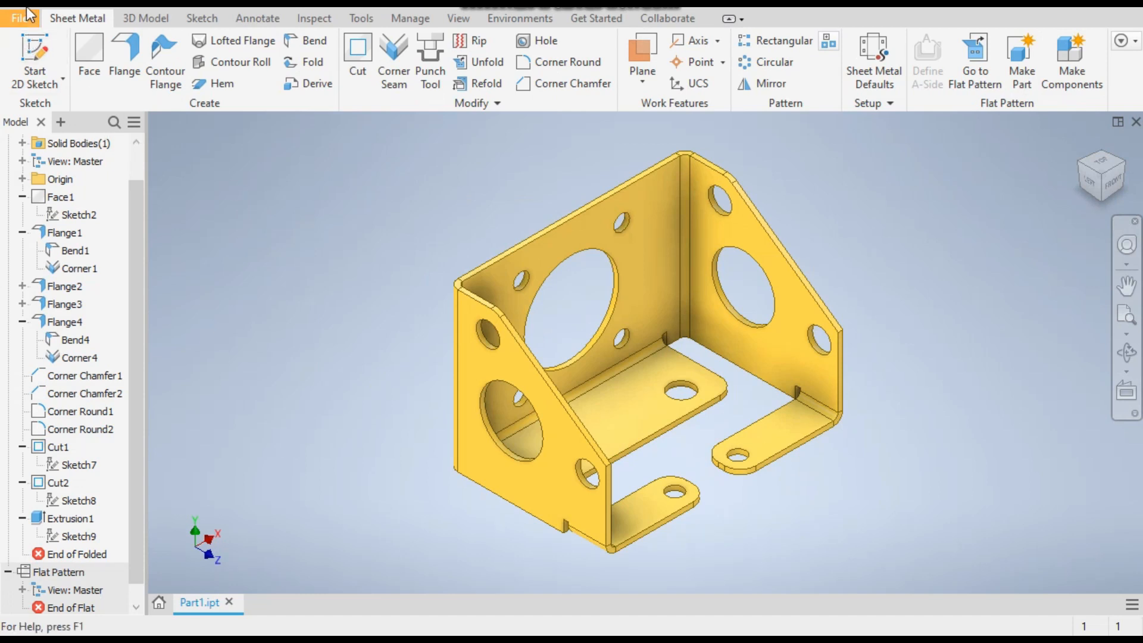
Create a new part from the metric Sheet Metal (mm).ipt template
{"action": "left_click", "coordinate": [13, 21]}
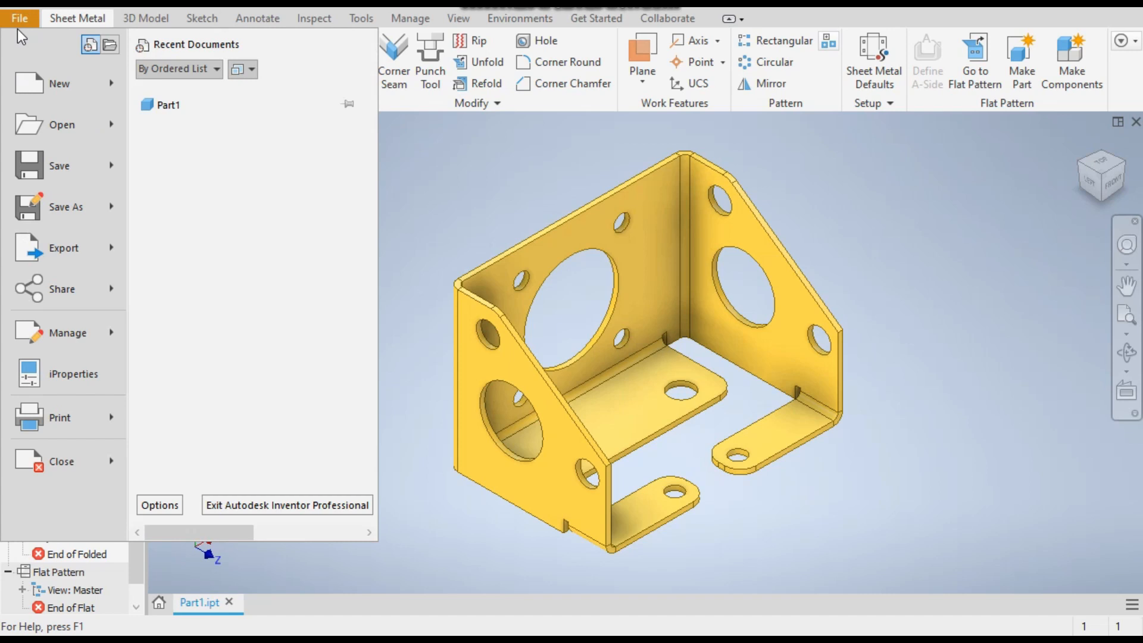
{"action": "key", "text": "Escape"}
{"action": "key", "text": "ctrl+n"}
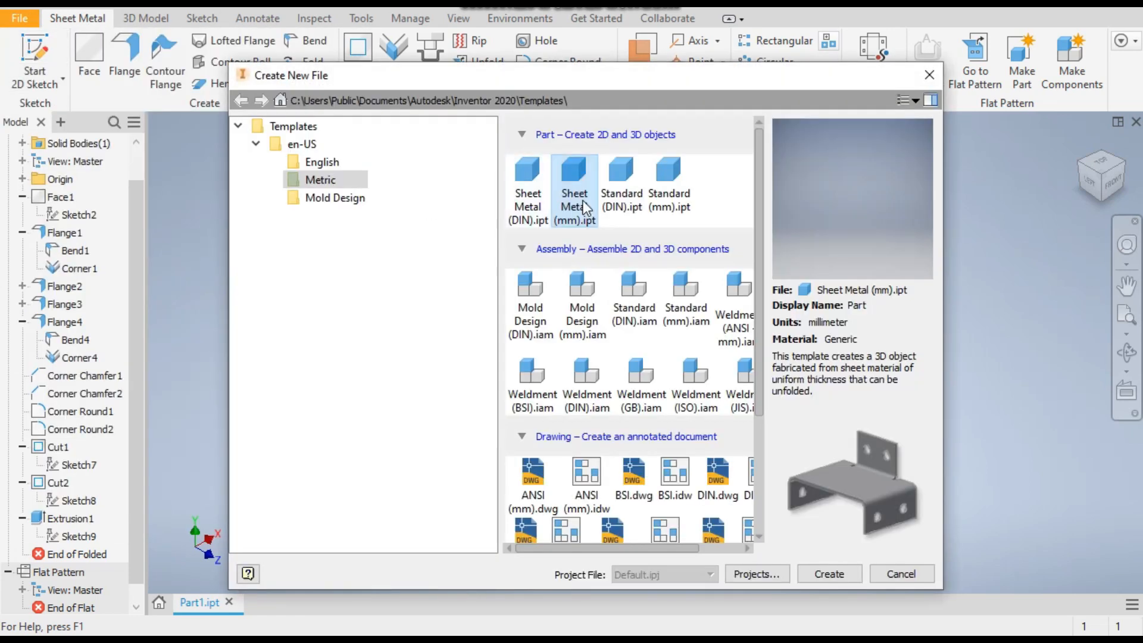
{"action": "double_click", "coordinate": [575, 171]}
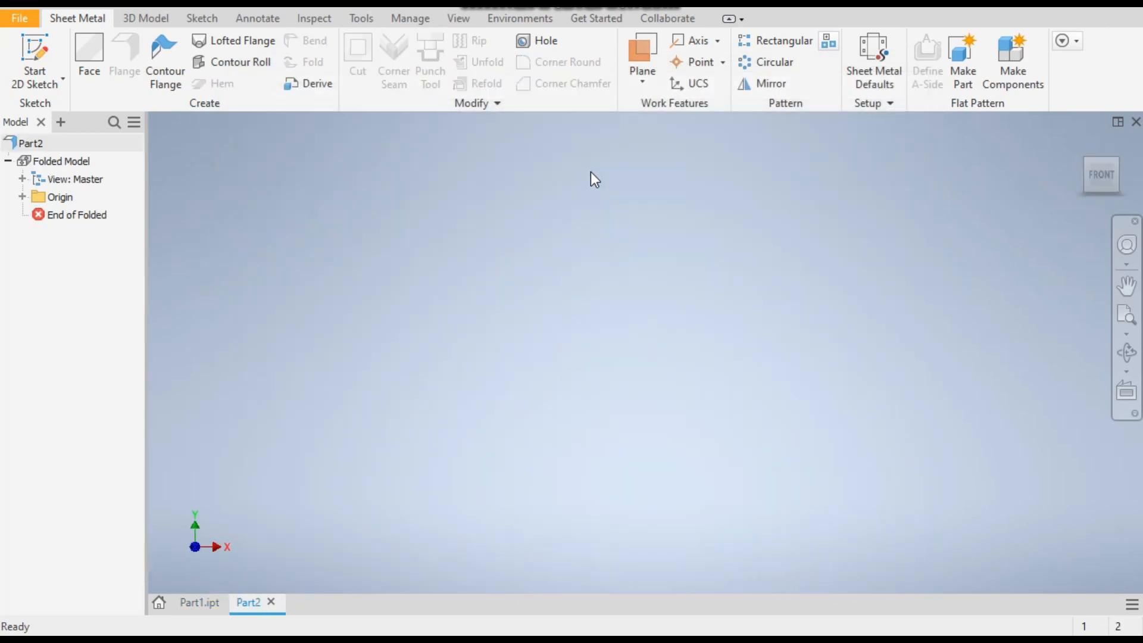
Start a sketch on the XY plane and draw a two-point center rectangle about 27 mm high, centred on the origin
{"action": "left_click", "coordinate": [37, 50]}
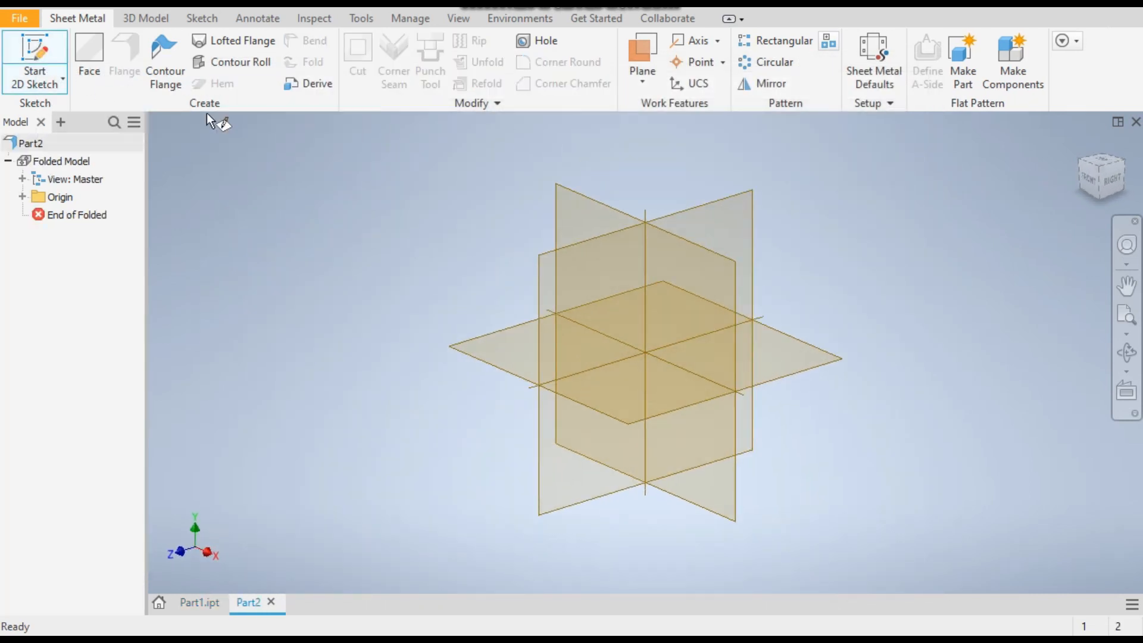
{"action": "left_click", "coordinate": [1093, 183]}
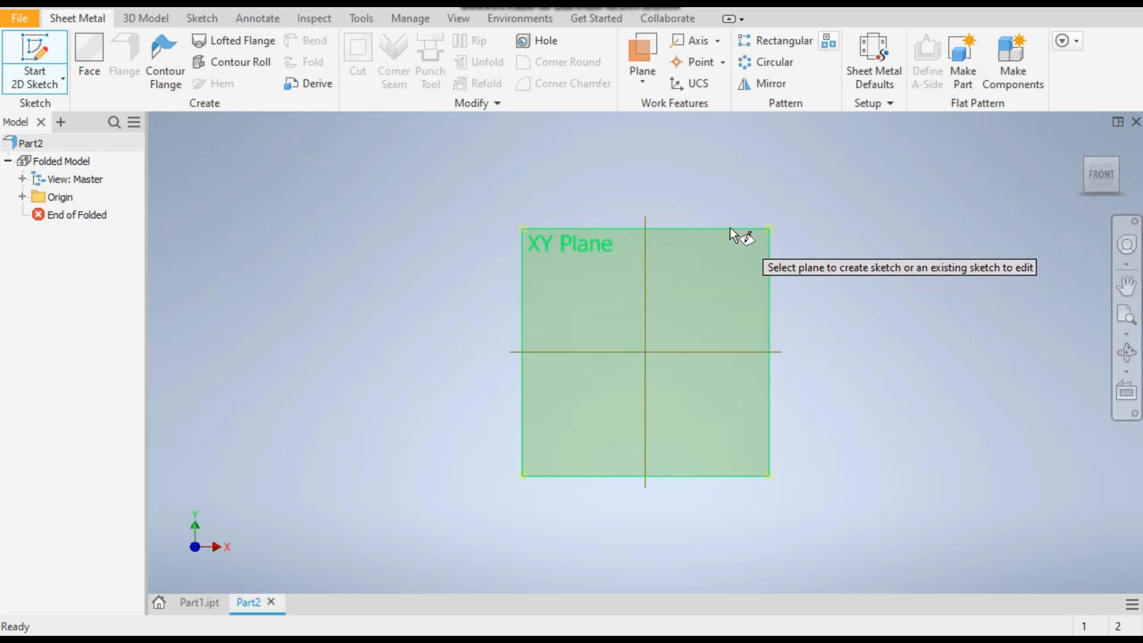
{"action": "left_click", "coordinate": [731, 229]}
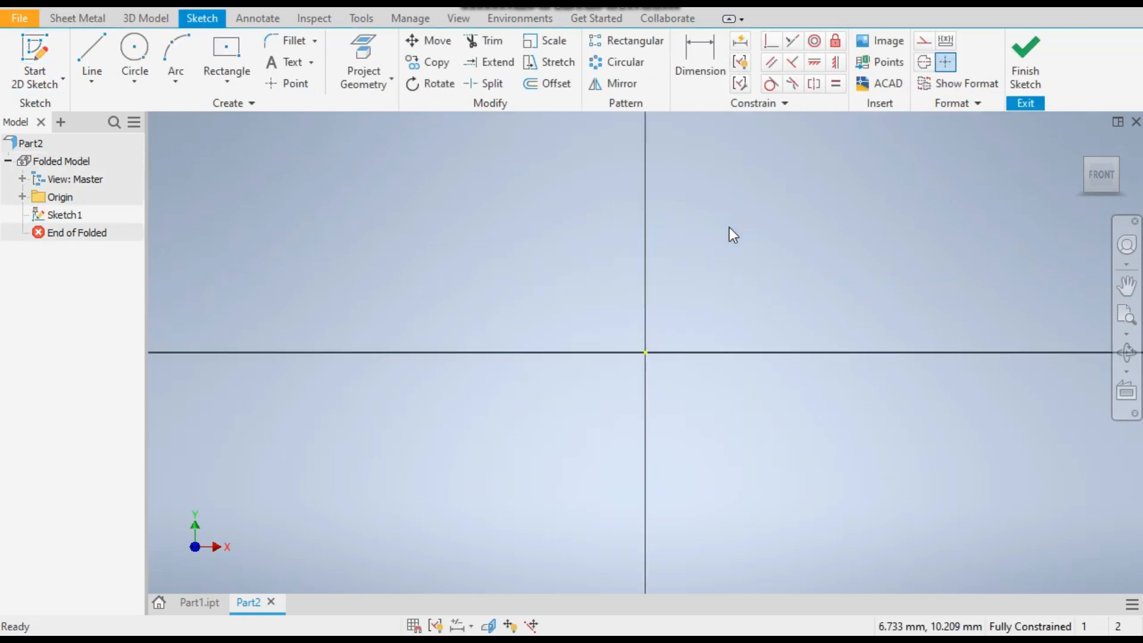
{"action": "left_click", "coordinate": [230, 82]}
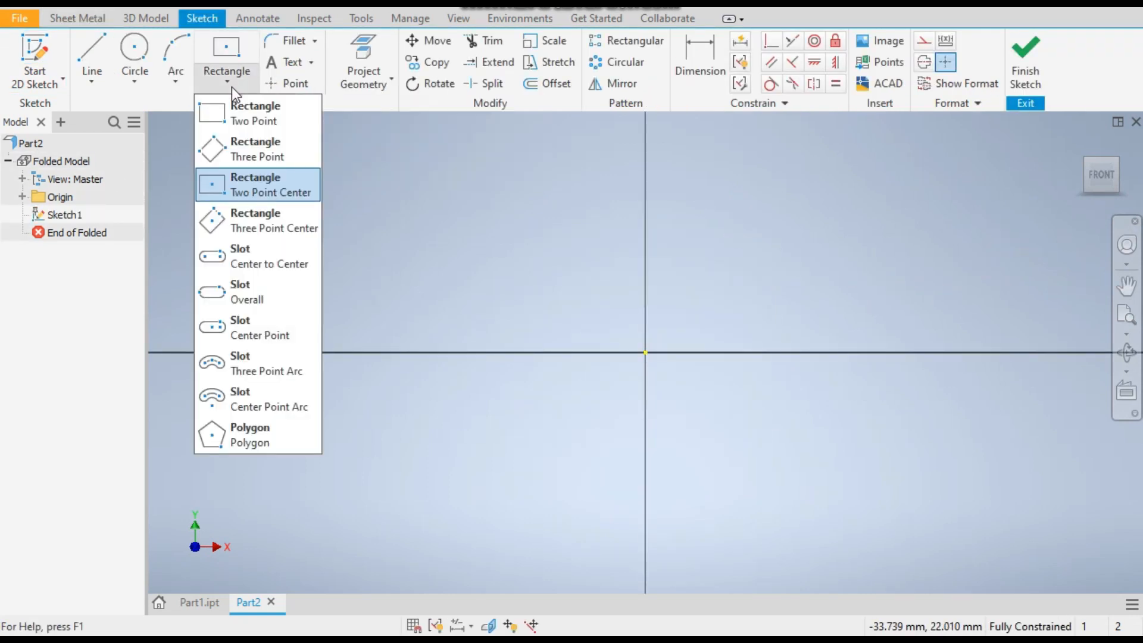
{"action": "left_click", "coordinate": [241, 183]}
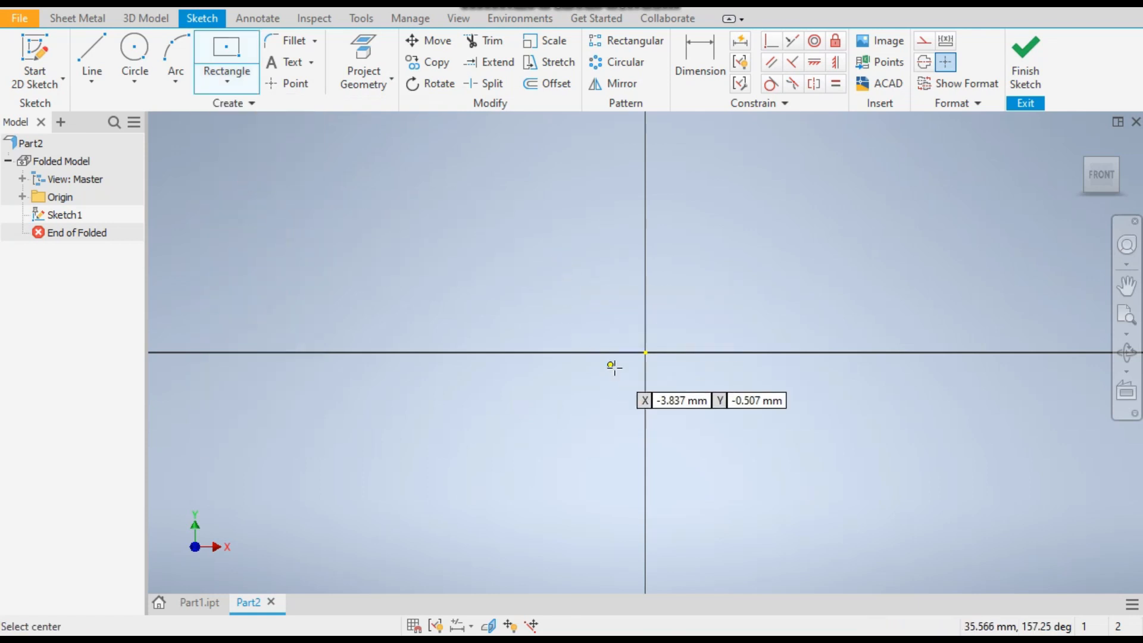
{"action": "left_click", "coordinate": [645, 352]}
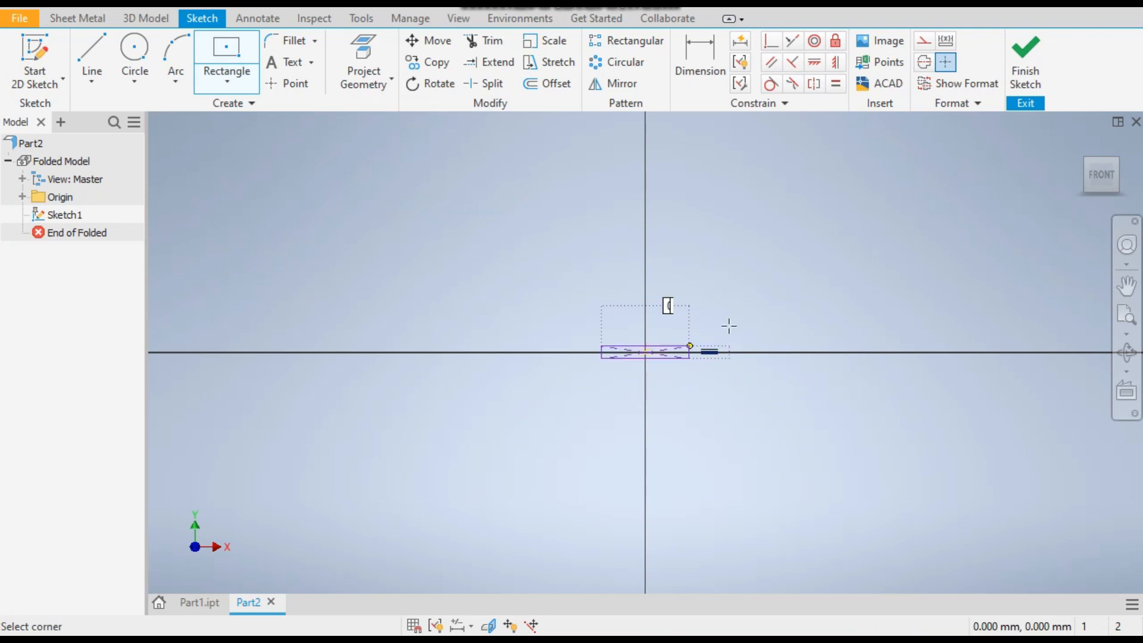
{"action": "left_click", "coordinate": [839, 188]}
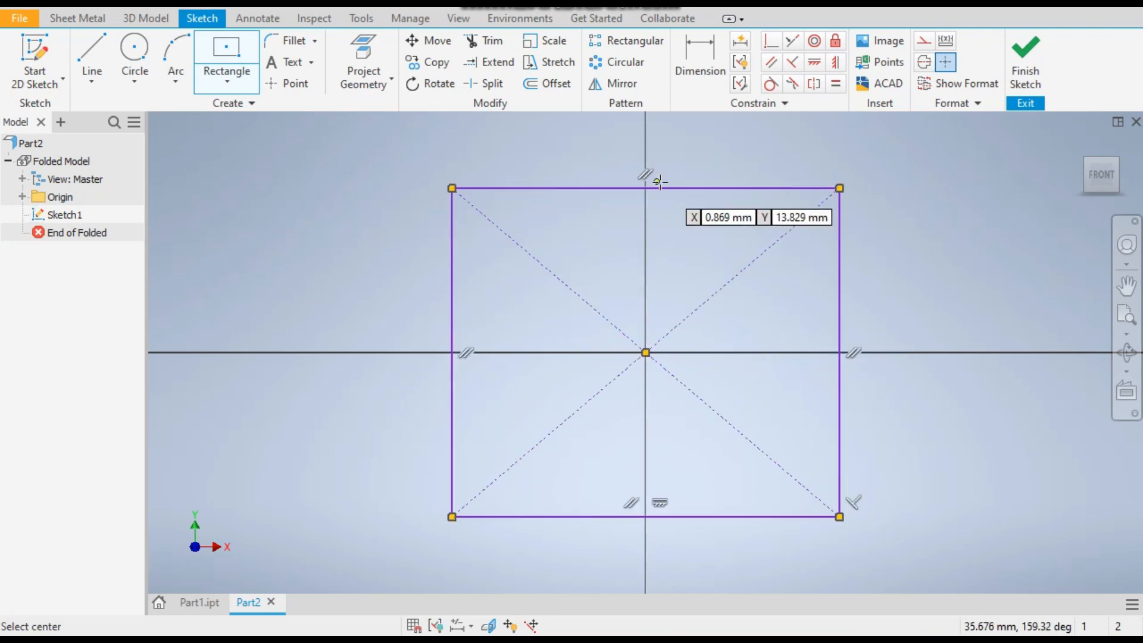
Dimension the rectangle to 100 mm high and 150 mm wide, and finish the sketch
{"action": "left_click", "coordinate": [701, 48]}
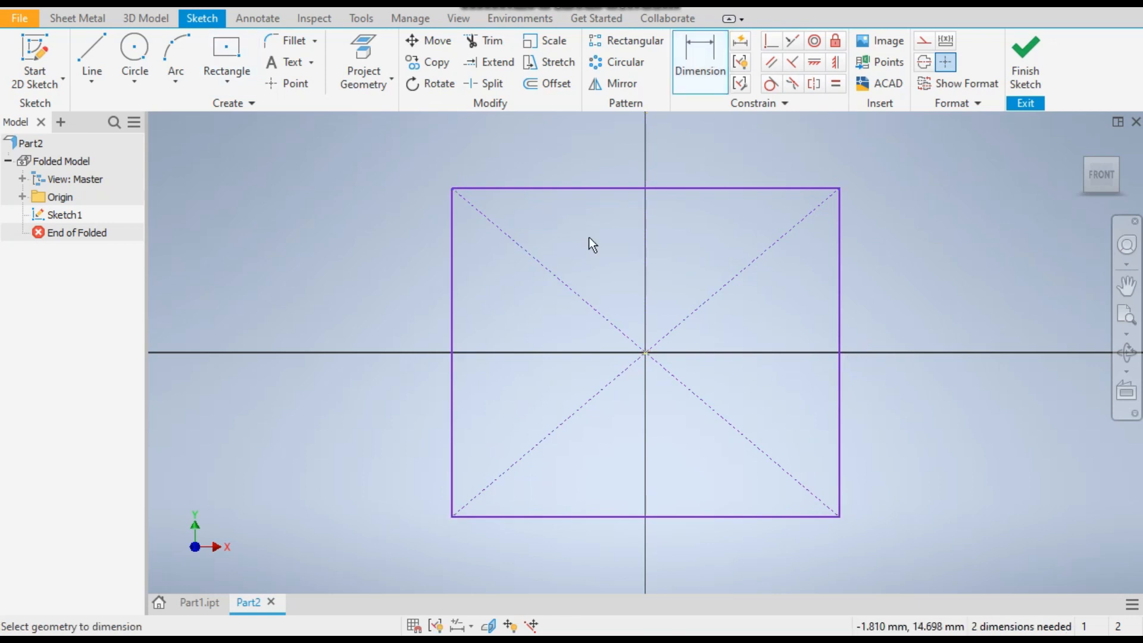
{"action": "left_click", "coordinate": [452, 312]}
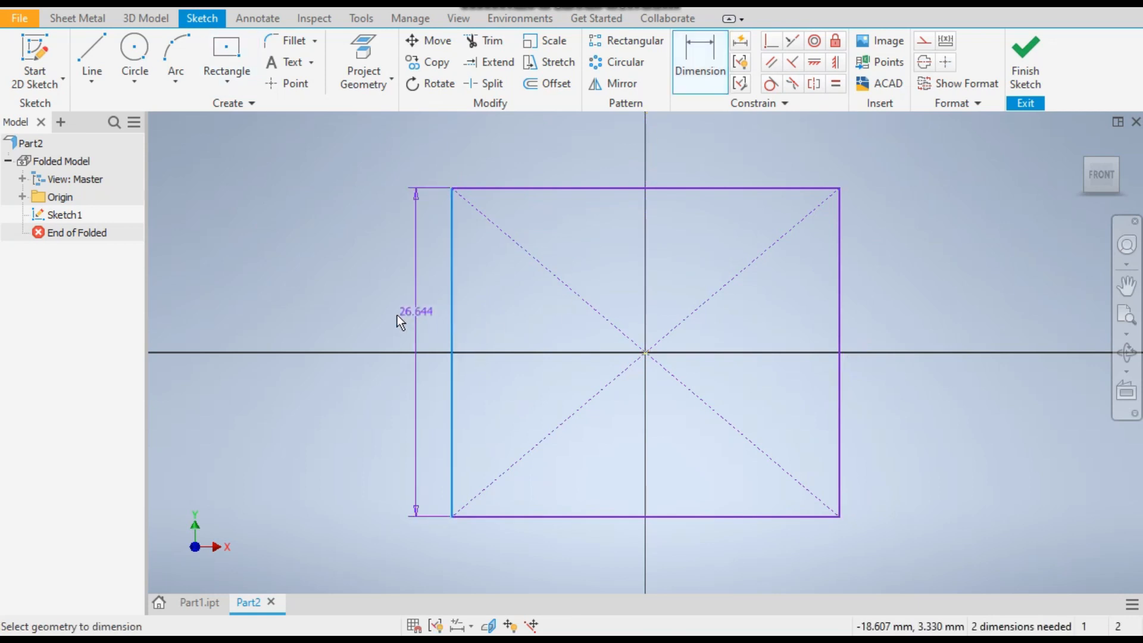
{"action": "left_click", "coordinate": [383, 317]}
{"action": "type", "text": "100"}
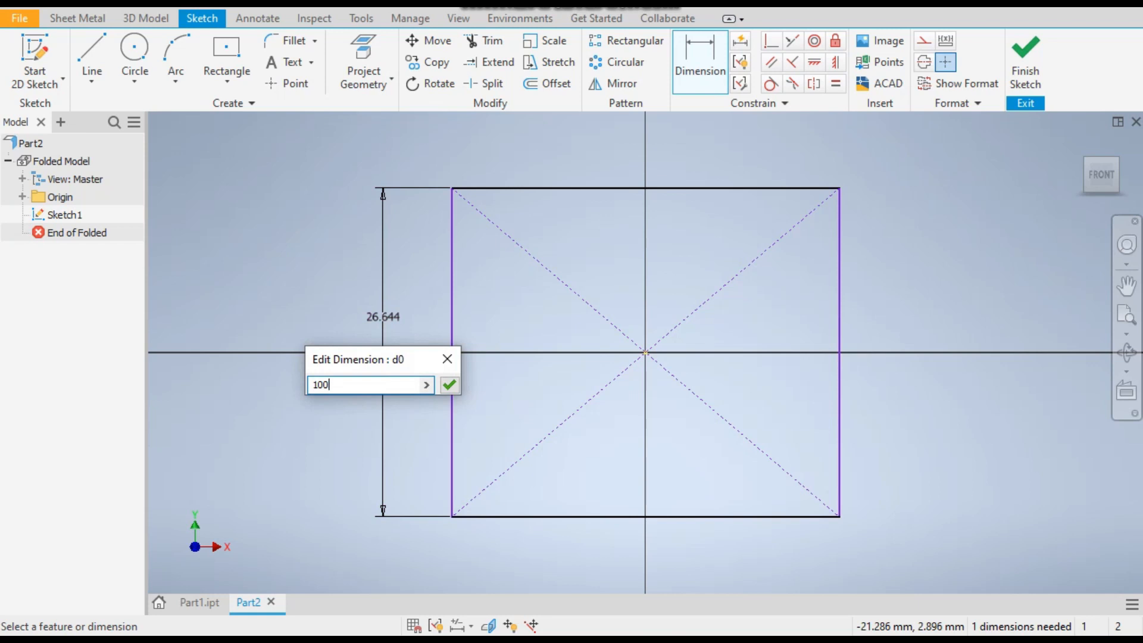
{"action": "key", "text": "Return"}
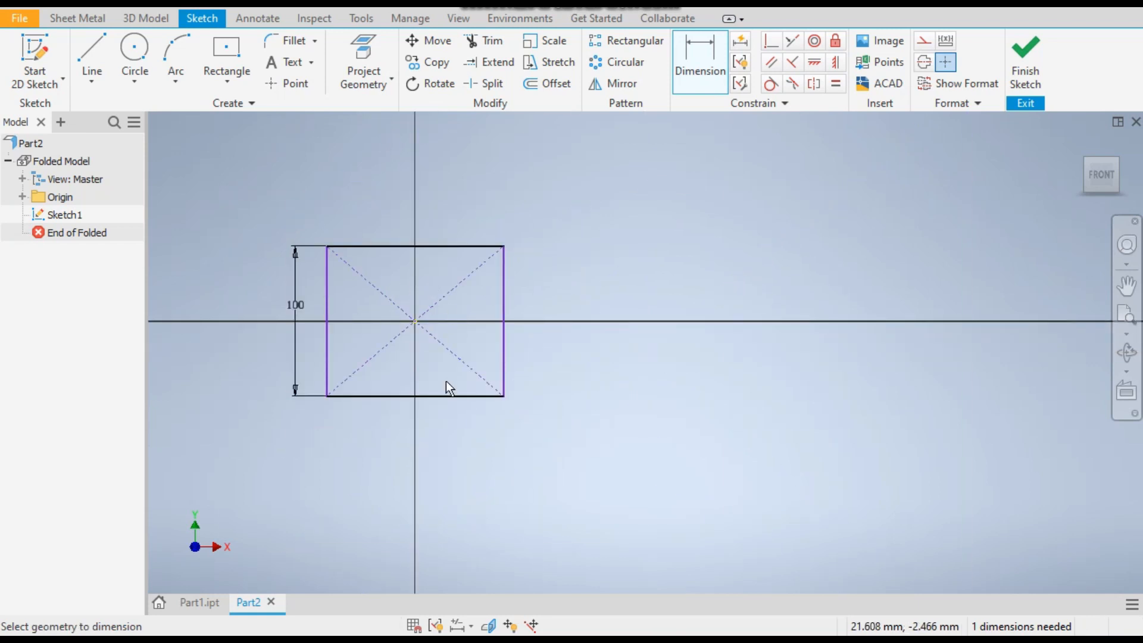
{"action": "left_click", "coordinate": [440, 391]}
{"action": "left_click", "coordinate": [438, 430]}
{"action": "type", "text": "150"}
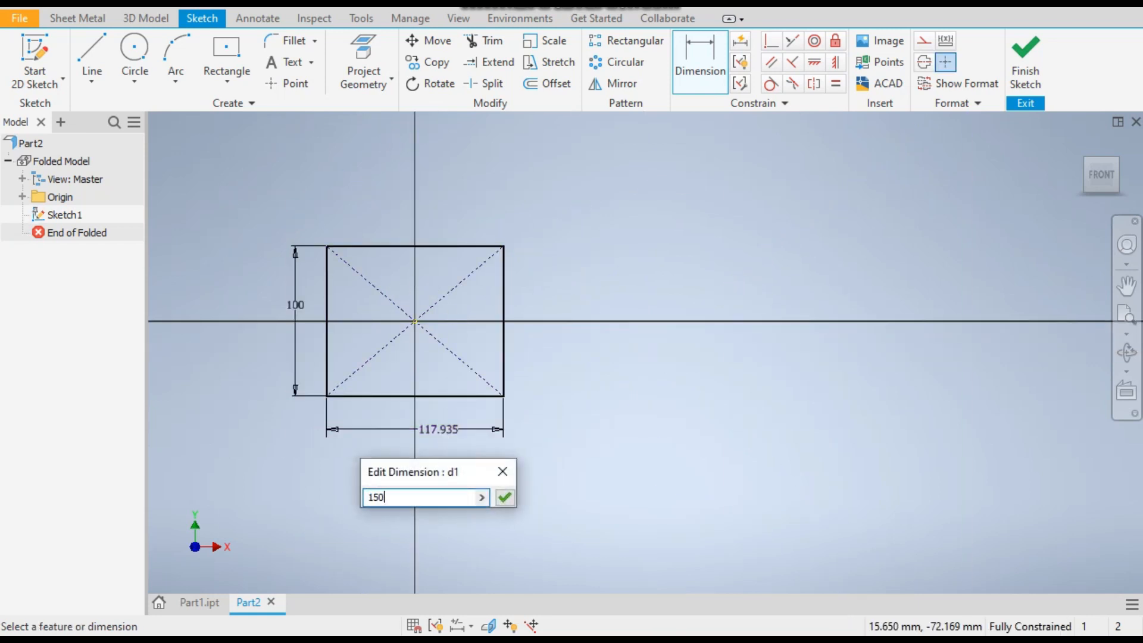
{"action": "key", "text": "Return"}
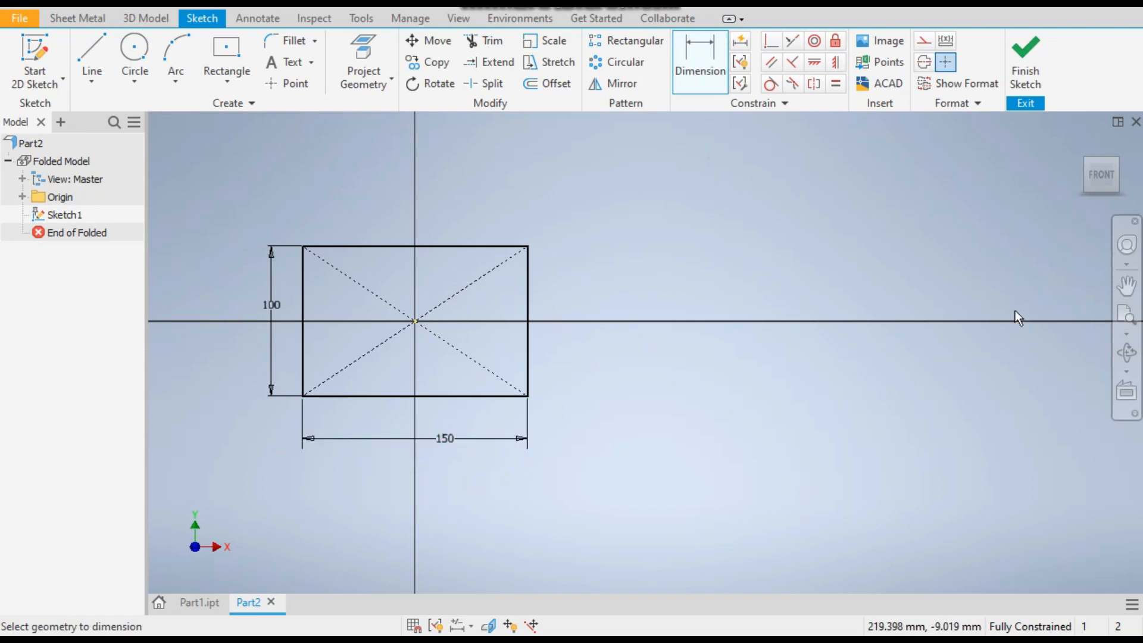
{"action": "left_click", "coordinate": [1025, 58]}
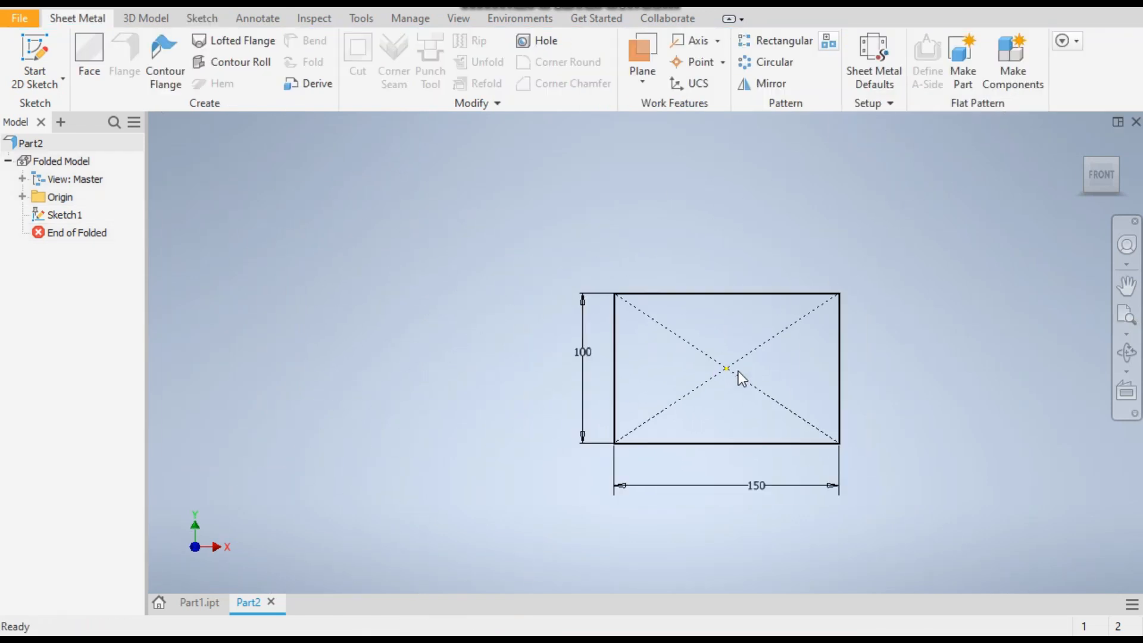
Create a sheet metal face from the rectangle profile using the default sheet metal rule and offset direction
{"action": "left_click", "coordinate": [89, 51]}
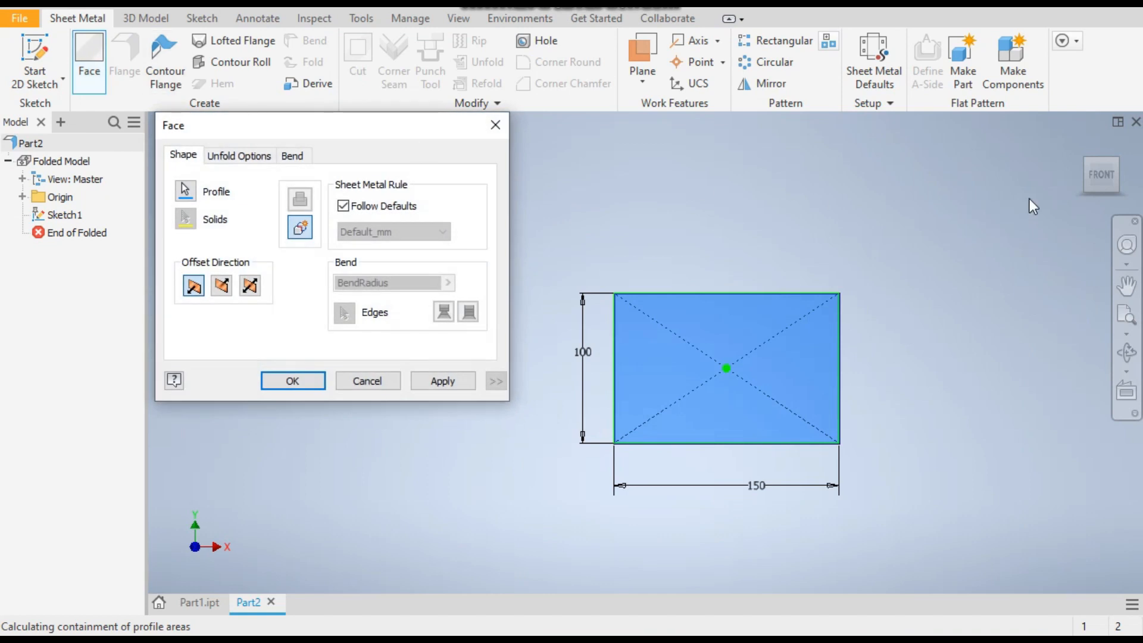
{"action": "left_click", "coordinate": [1084, 170]}
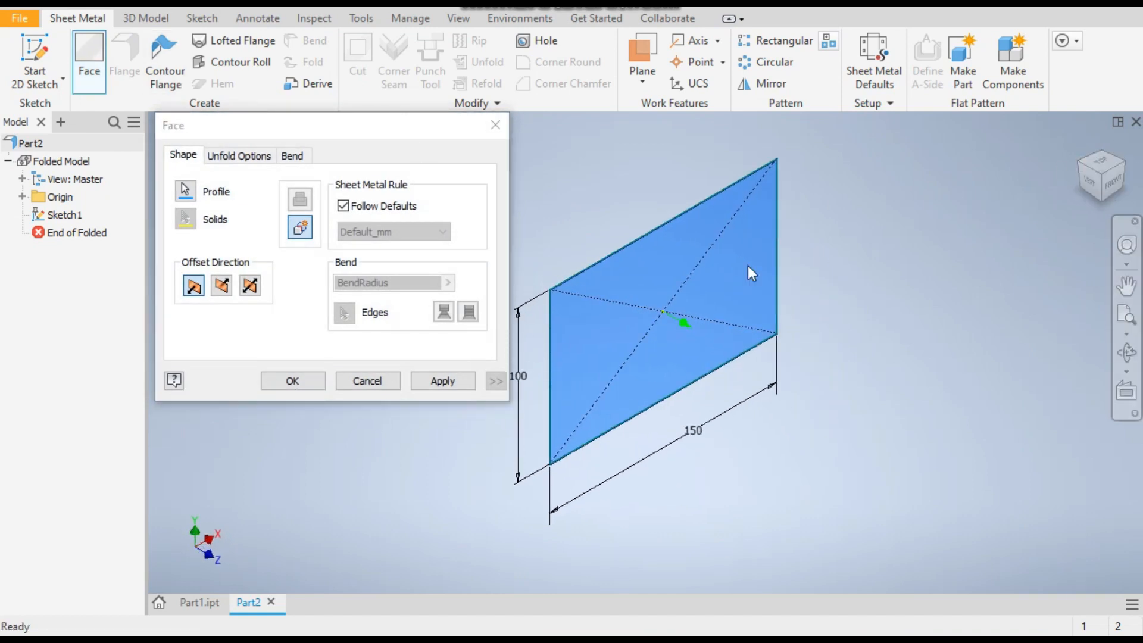
{"action": "left_click", "coordinate": [449, 378]}
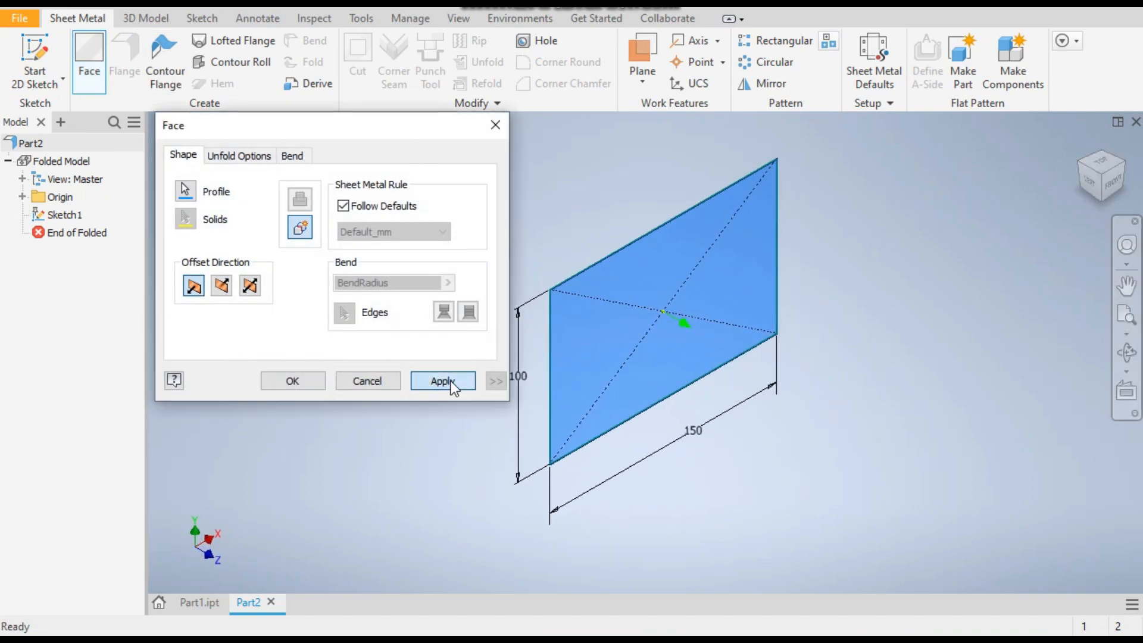
{"action": "left_click", "coordinate": [367, 381]}
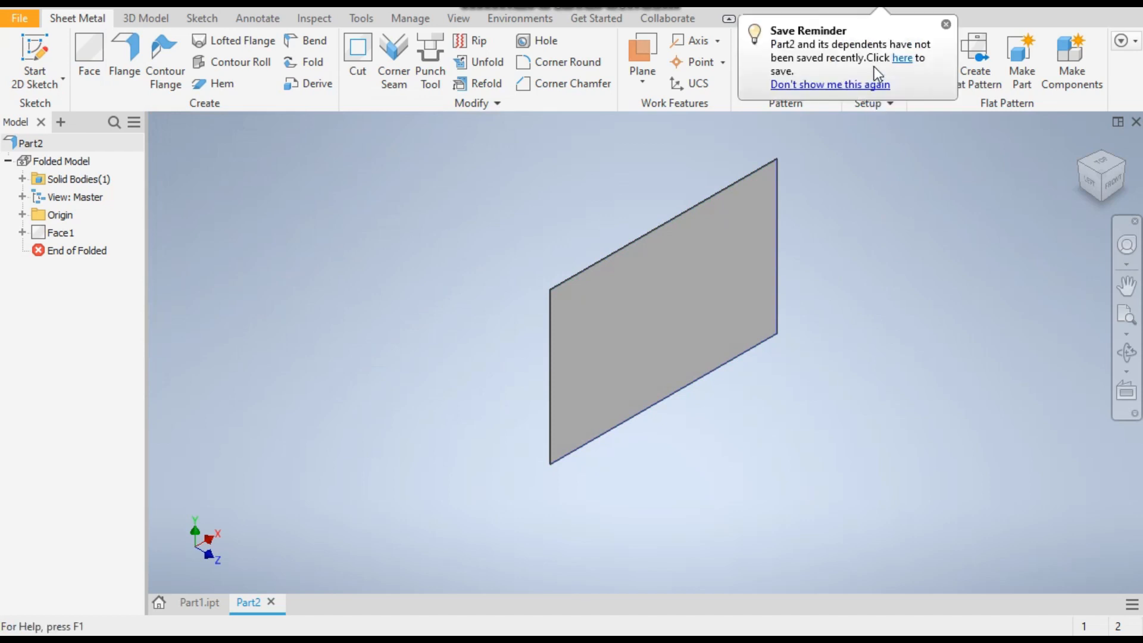
Override the rule thickness in the sheet metal defaults and set the sheet thickness to 3 mm
{"action": "left_click", "coordinate": [947, 25]}
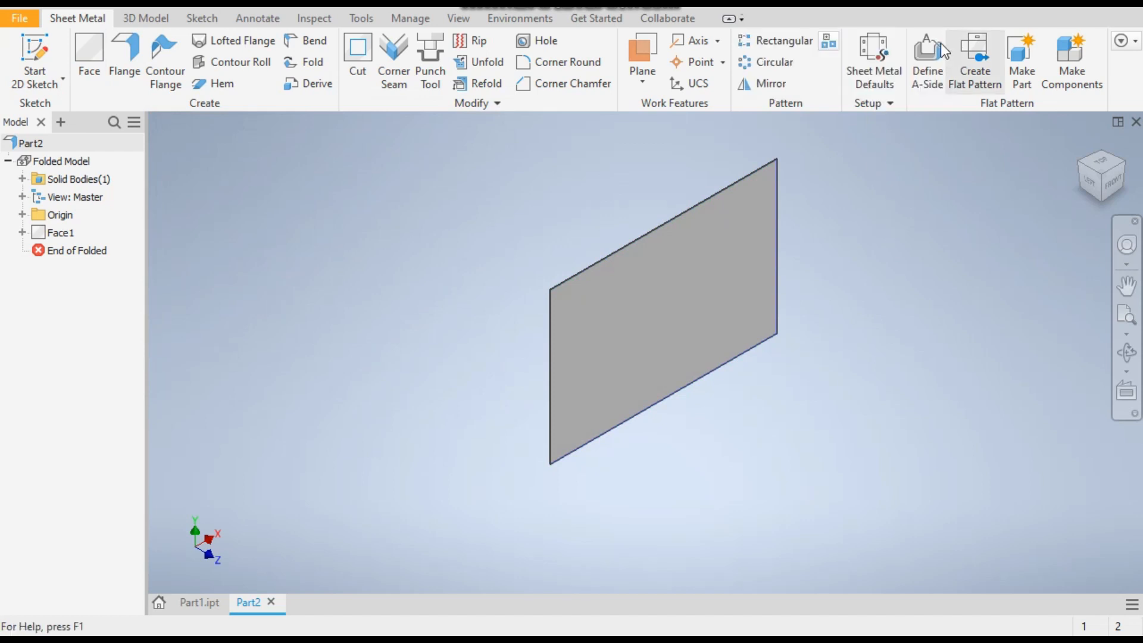
{"action": "left_click", "coordinate": [877, 53]}
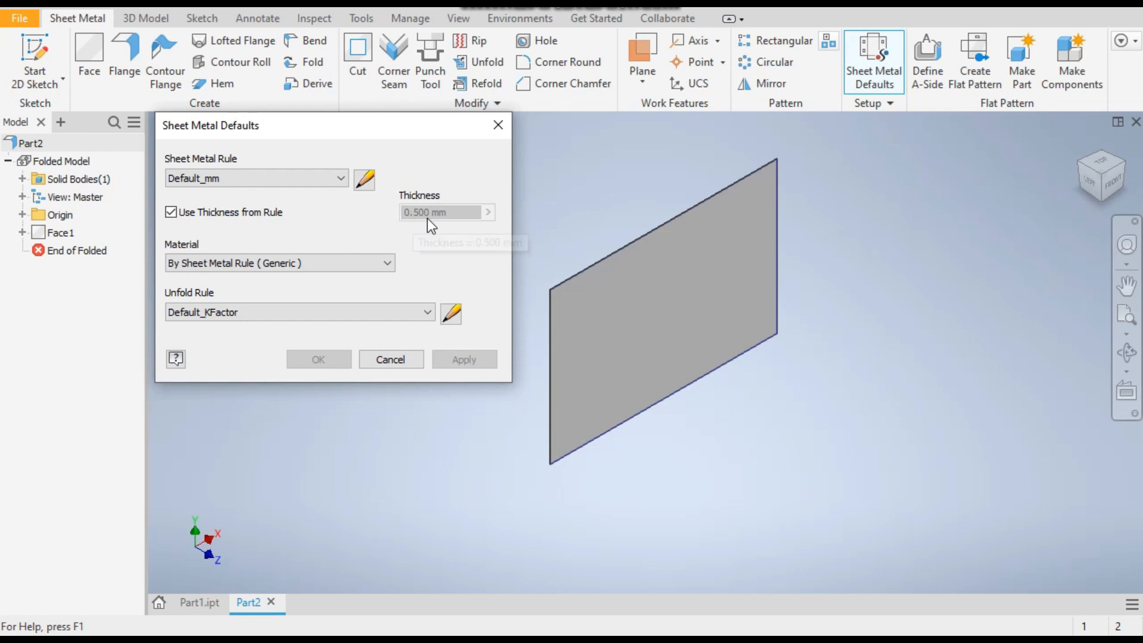
{"action": "left_click", "coordinate": [171, 214]}
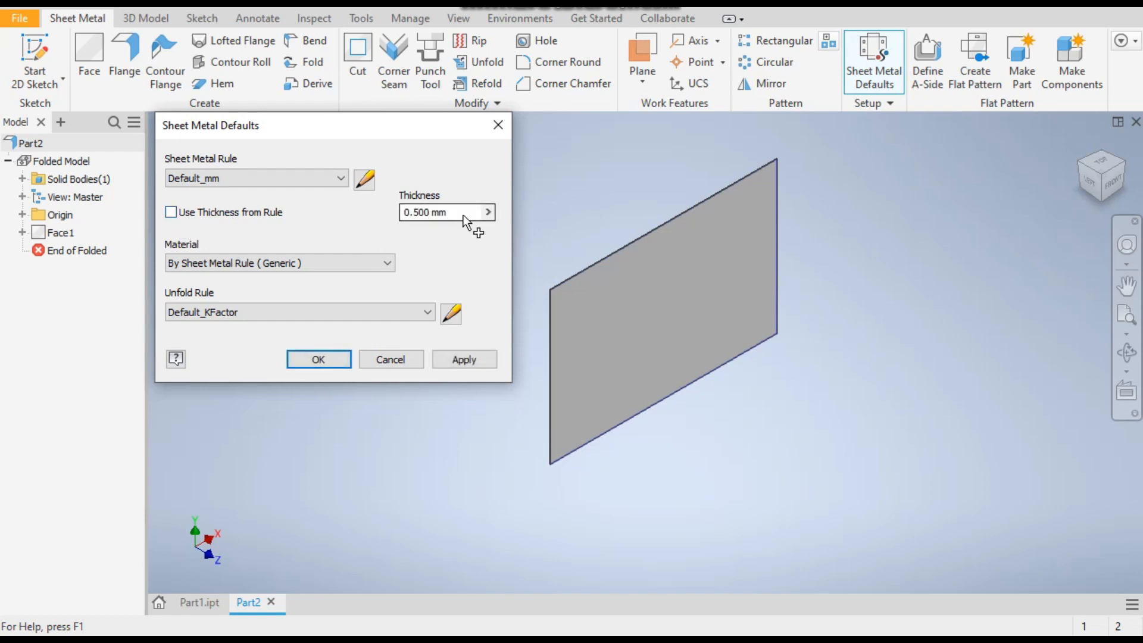
{"action": "left_click_drag", "start_coordinate": [463, 216], "coordinate": [378, 219]}
{"action": "key", "text": "BackSpace"}
{"action": "key", "text": "ctrl+z"}
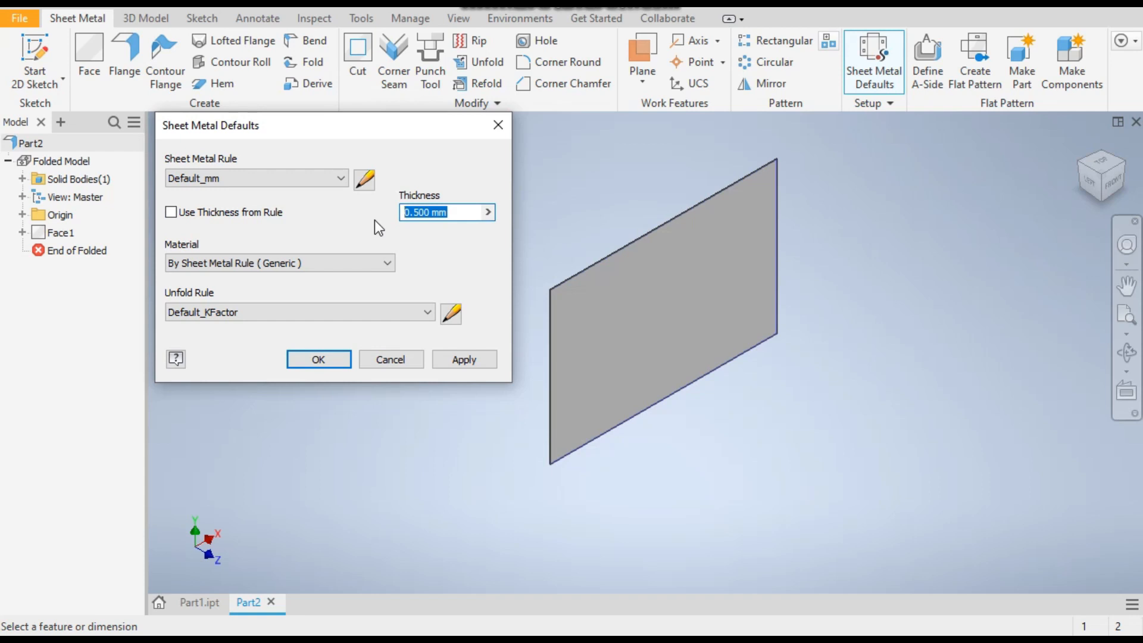
{"action": "type", "text": "3"}
{"action": "scroll", "coordinate": [562, 281], "scroll_direction": "up", "scroll_amount": 6}
{"action": "left_click", "coordinate": [495, 352]}
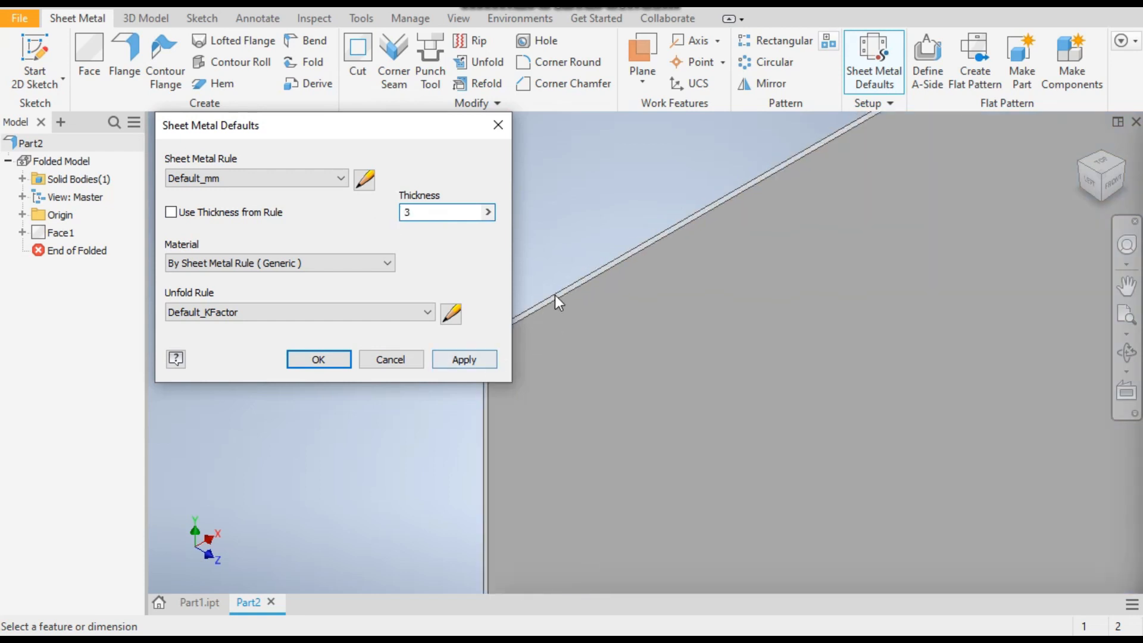
{"action": "left_click", "coordinate": [462, 360]}
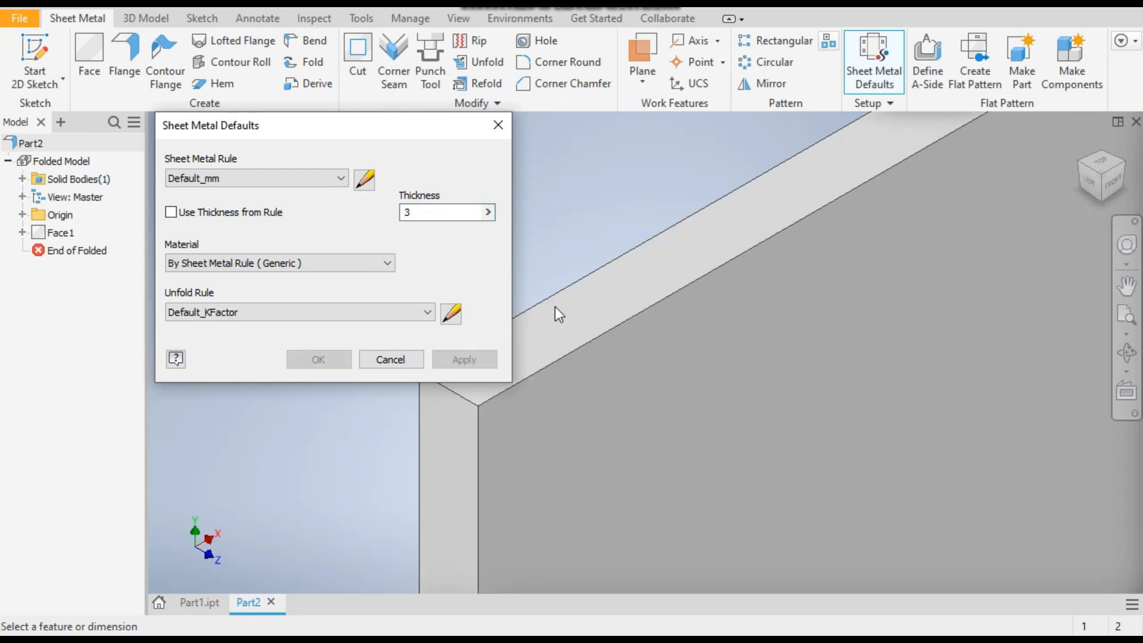
{"action": "scroll", "coordinate": [595, 254], "scroll_direction": "down", "scroll_amount": 6}
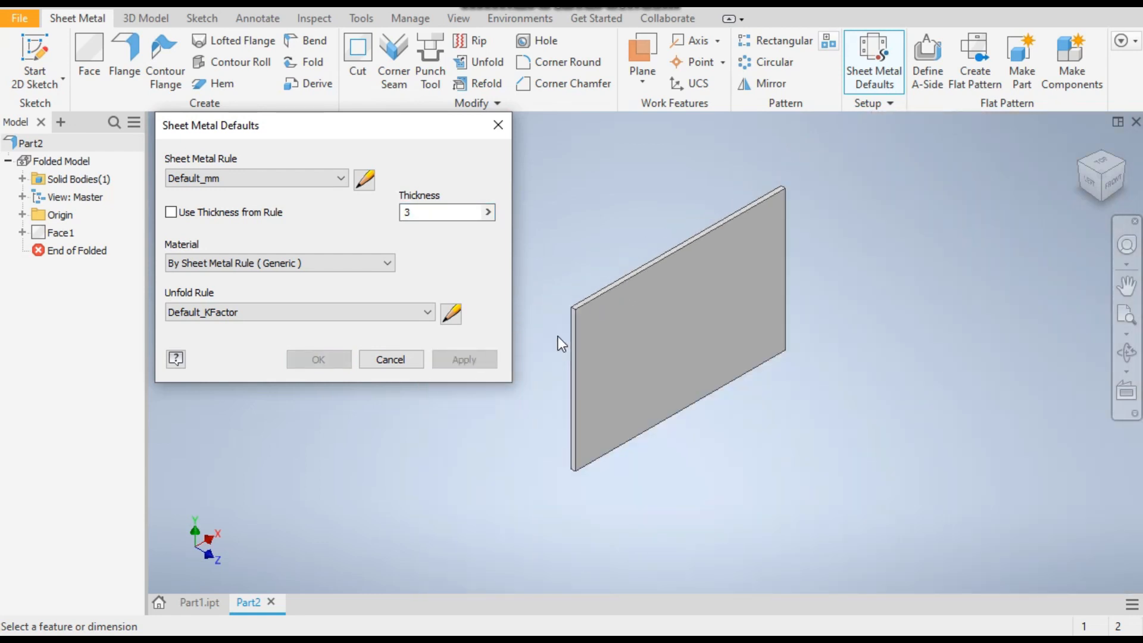
{"action": "left_click", "coordinate": [415, 366]}
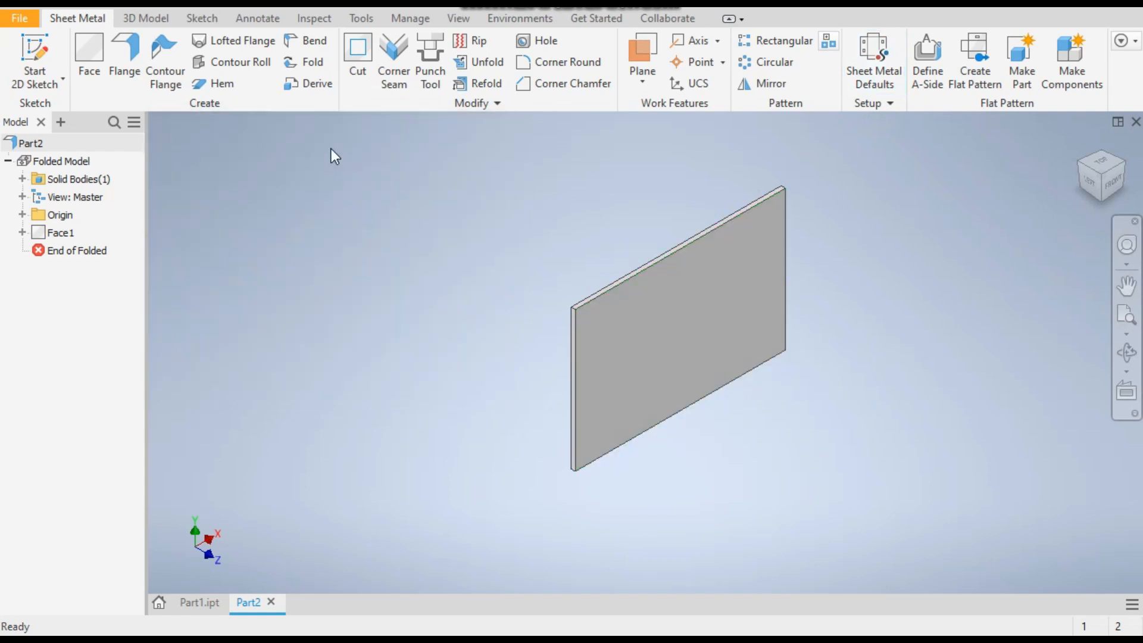
Check the finished bracket in Part1.ipt for reference and return to the new plate in Part2
{"action": "left_click", "coordinate": [202, 603]}
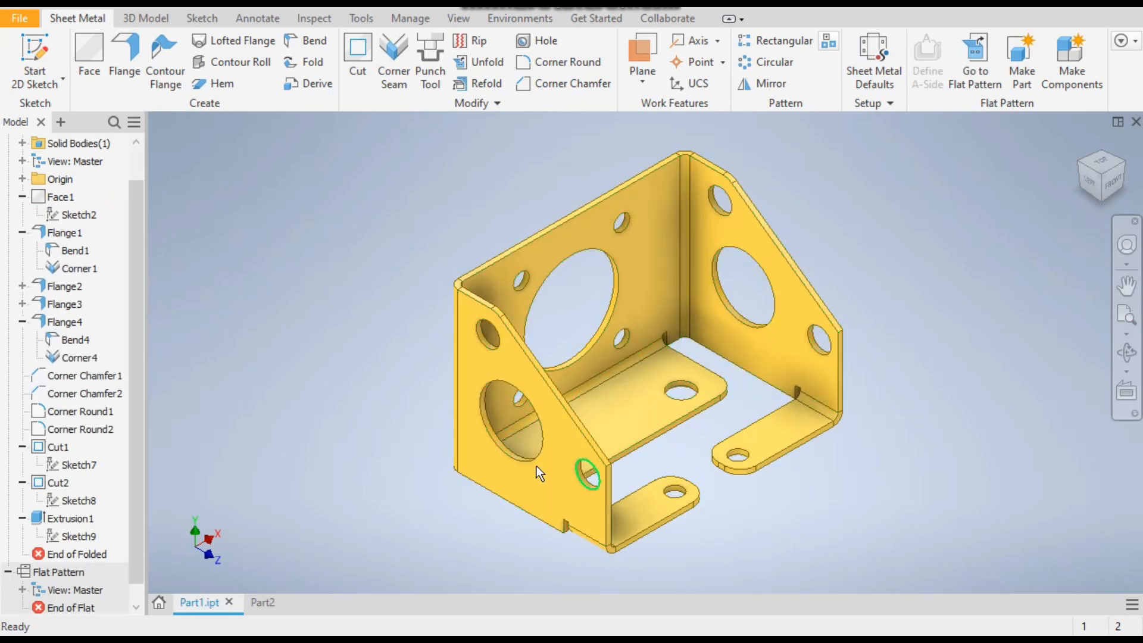
{"action": "left_click", "coordinate": [263, 603]}
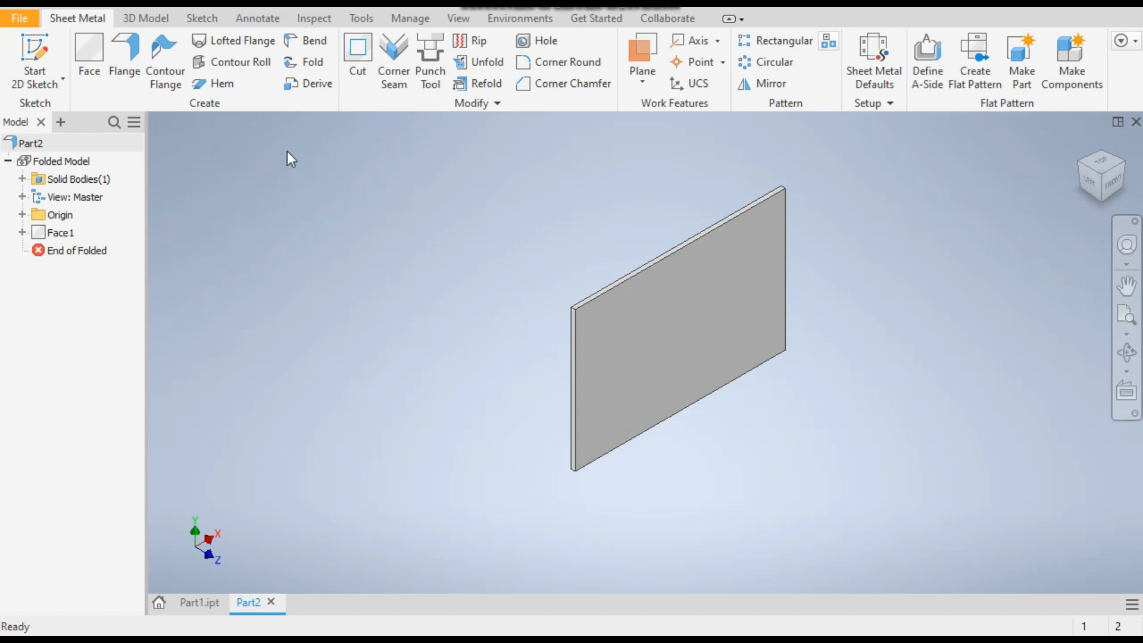
Add 100 mm high, 90-degree flanges along both vertical side edges of the plate
{"action": "left_click", "coordinate": [124, 59]}
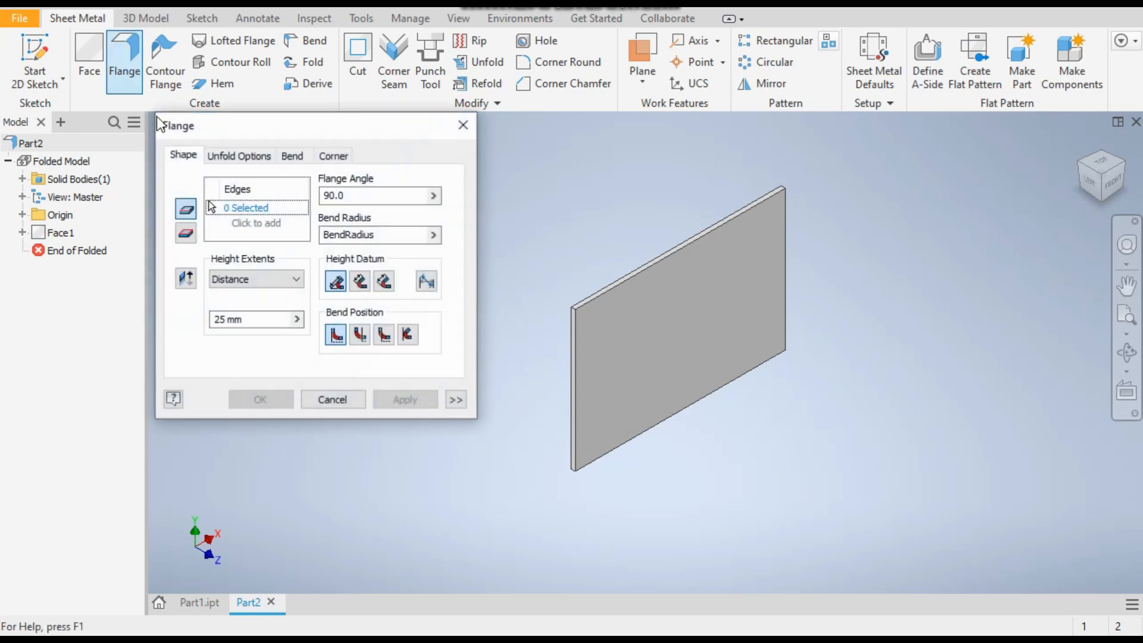
{"action": "left_click", "coordinate": [581, 337]}
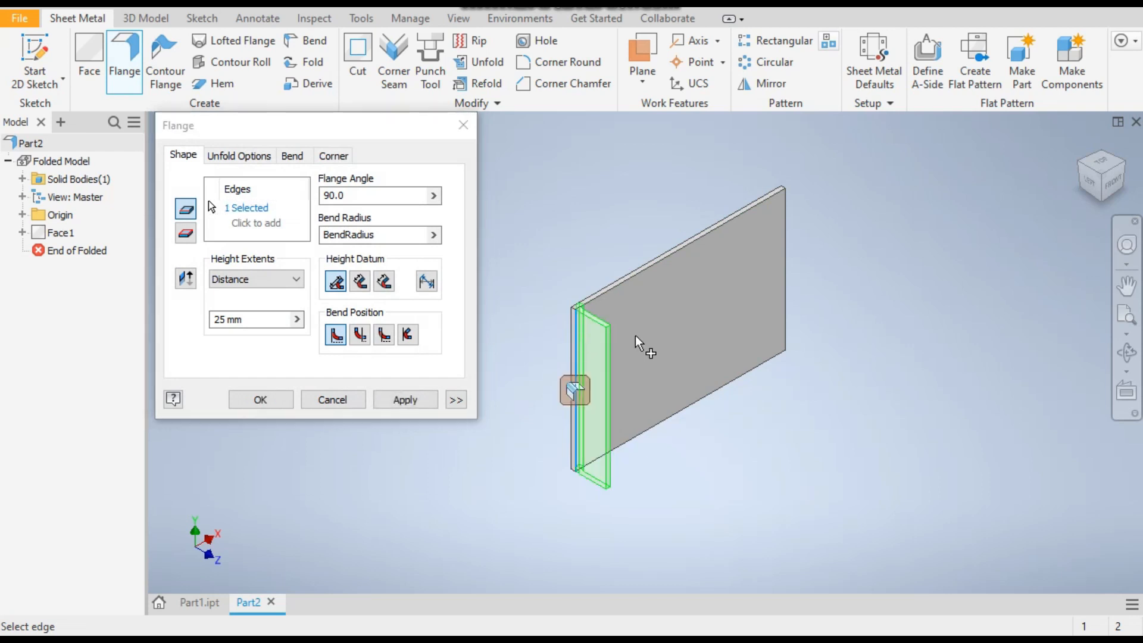
{"action": "left_click", "coordinate": [784, 241]}
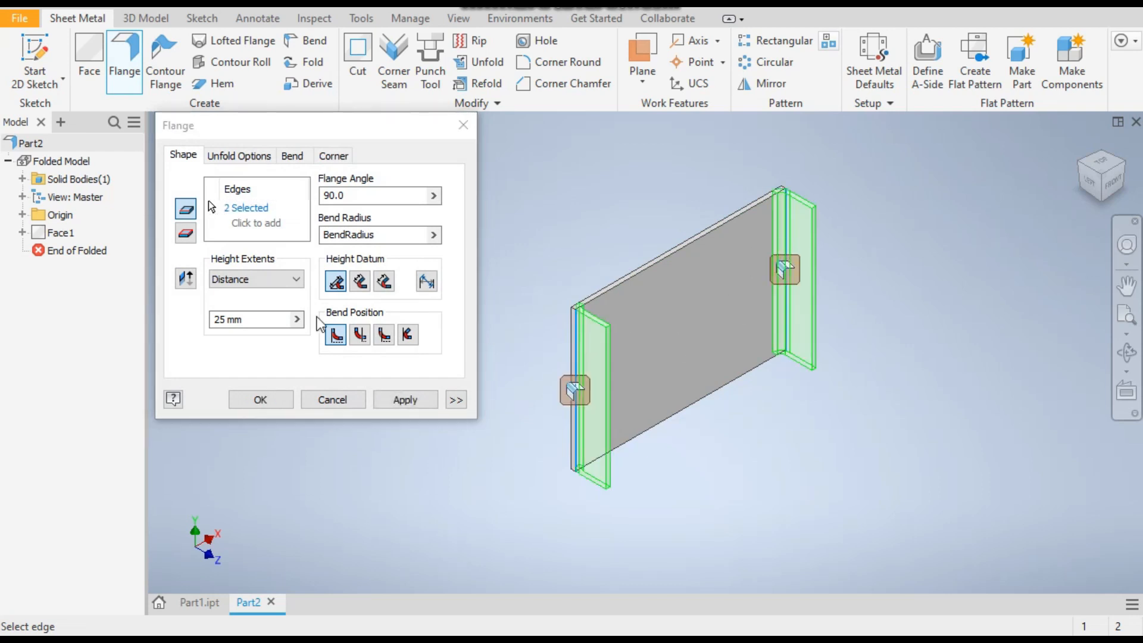
{"action": "left_click", "coordinate": [238, 319]}
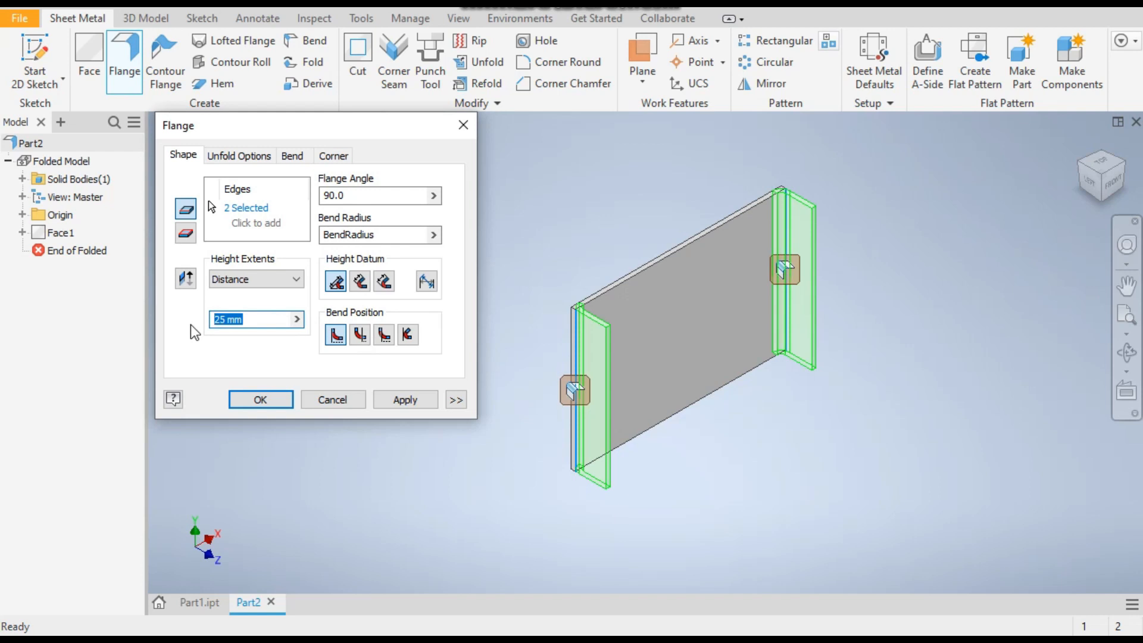
{"action": "type", "text": "100"}
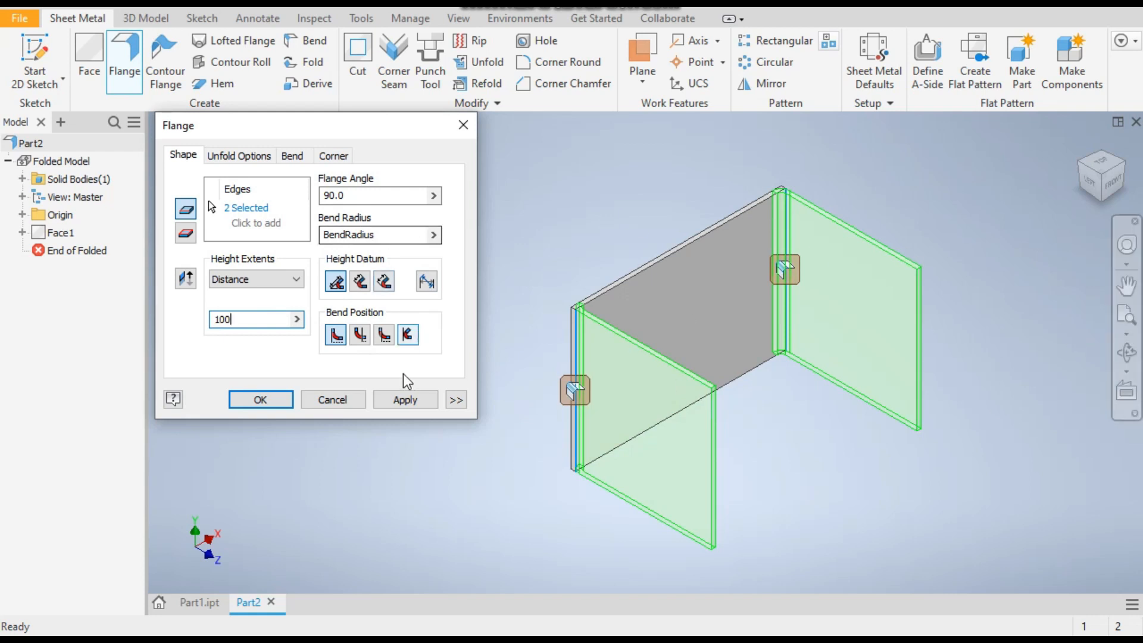
{"action": "left_click", "coordinate": [410, 400]}
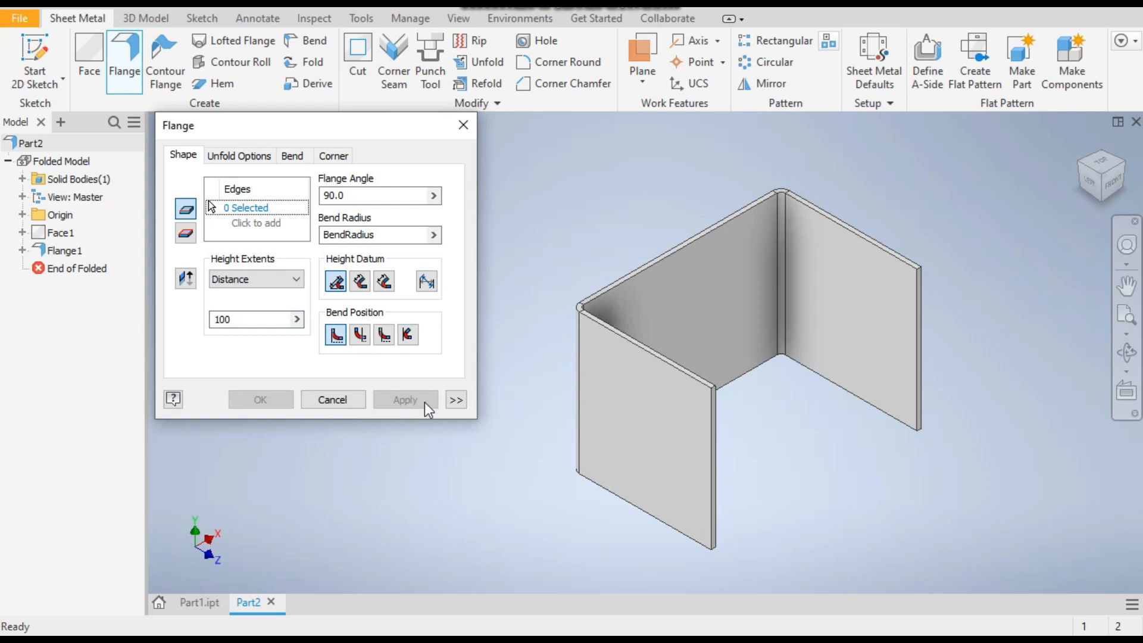
Start a flange on the back plate's bottom edge and compare it with the finished bracket in Part1.ipt from the same view
{"action": "left_click", "coordinate": [735, 382]}
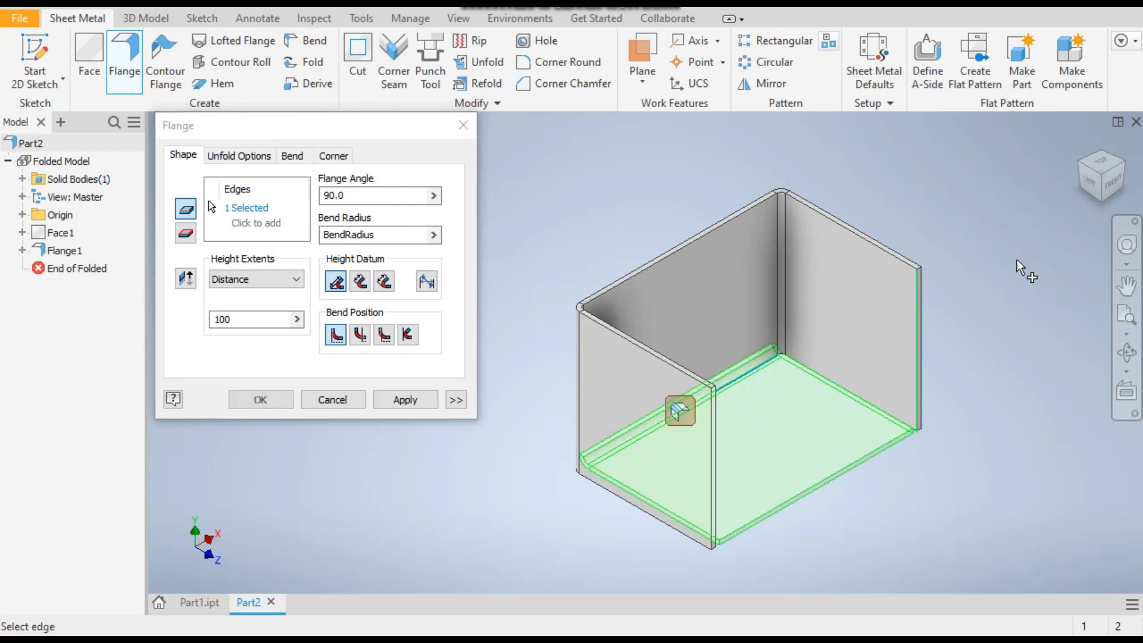
{"action": "left_click", "coordinate": [1116, 176]}
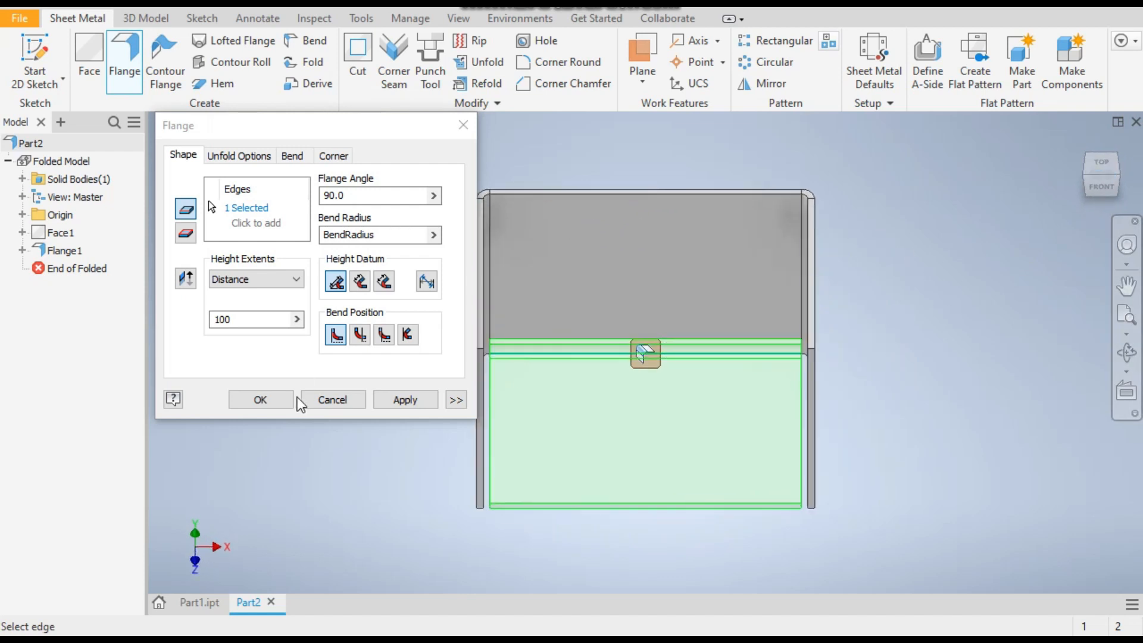
{"action": "left_click", "coordinate": [185, 603]}
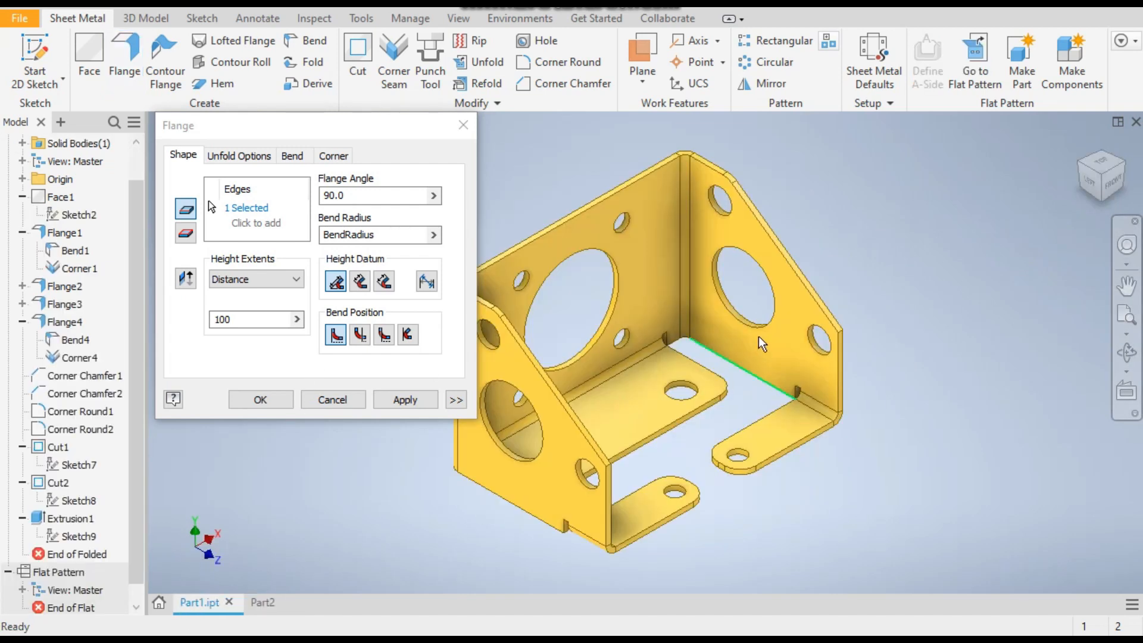
{"action": "left_click", "coordinate": [1112, 171]}
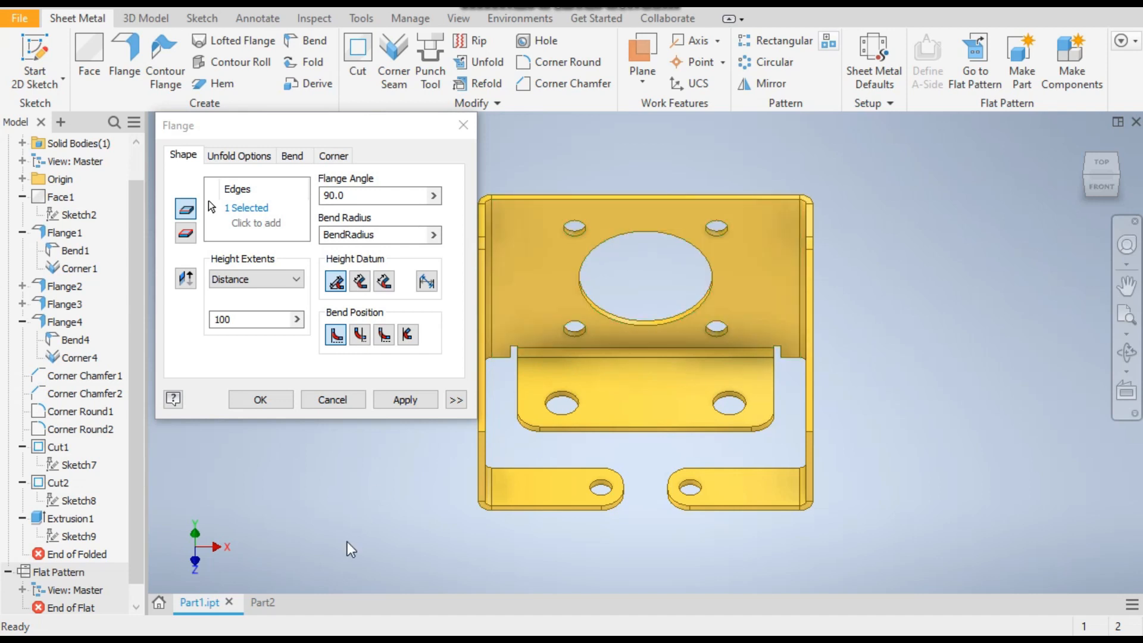
{"action": "left_click", "coordinate": [263, 603]}
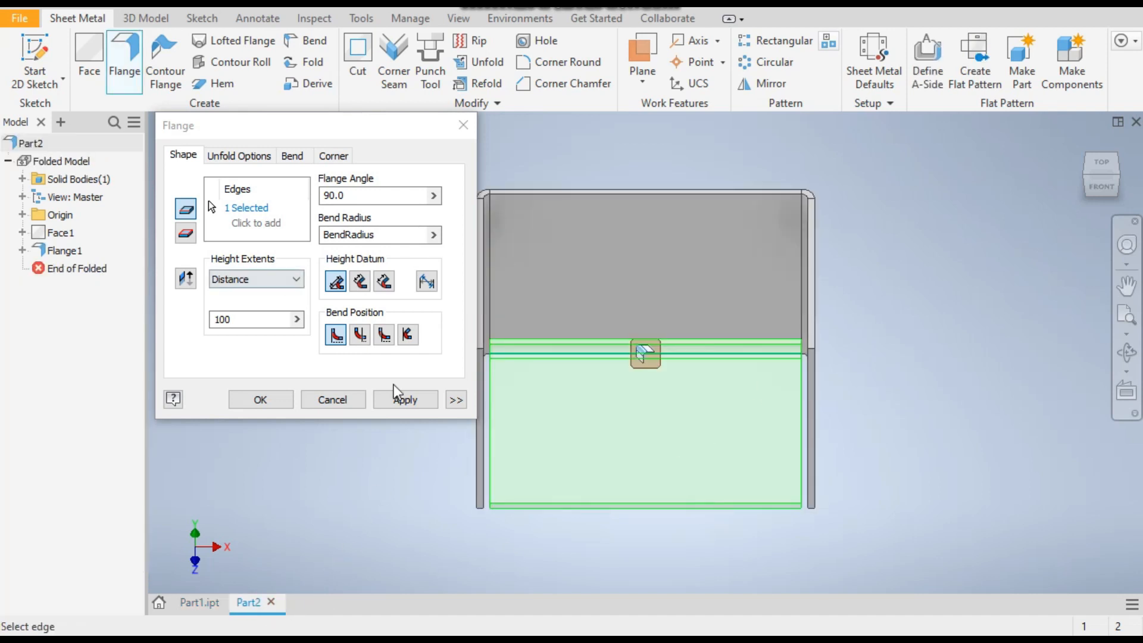
Limit the bottom flange to a centered width of 115 mm using the Width extents type
{"action": "left_click", "coordinate": [456, 401]}
{"action": "left_click", "coordinate": [227, 465]}
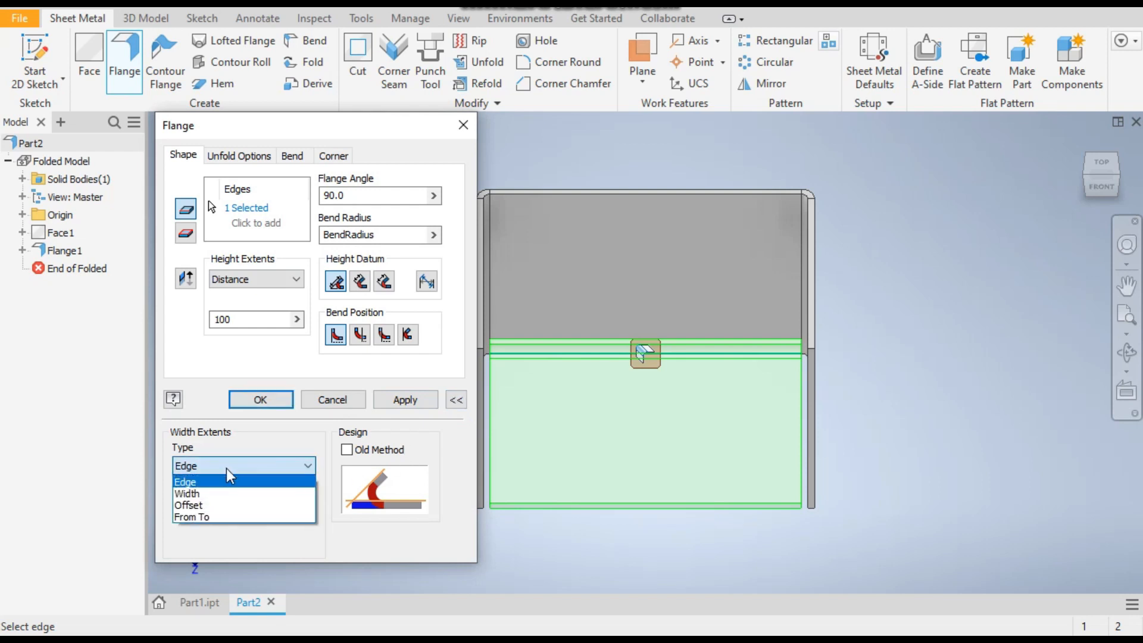
{"action": "left_click", "coordinate": [227, 482]}
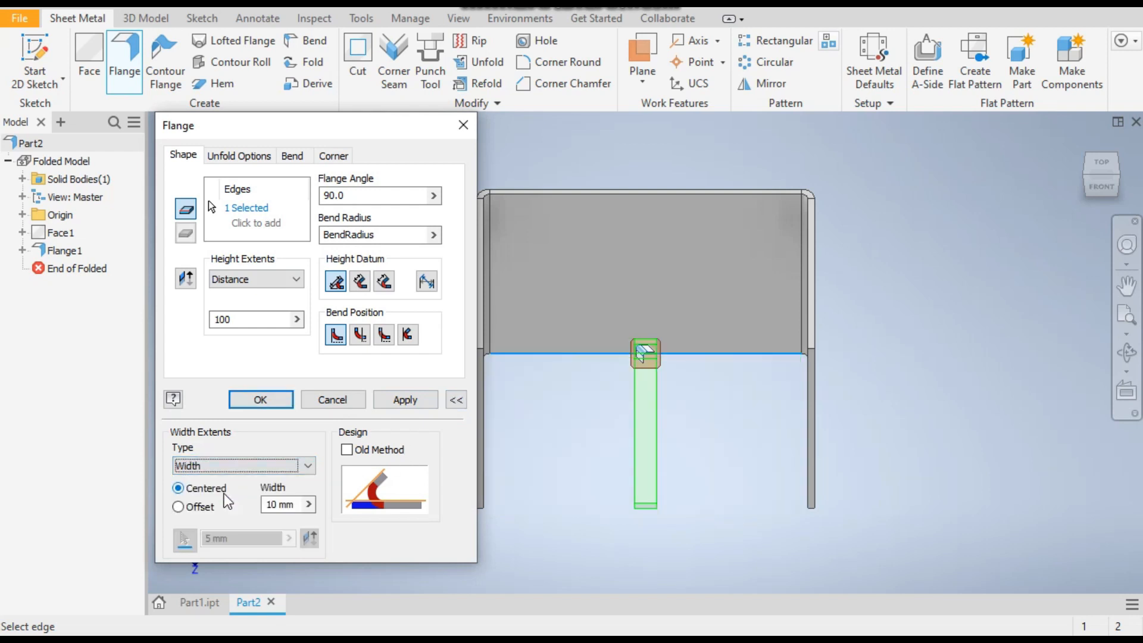
{"action": "key", "text": "Tab"}
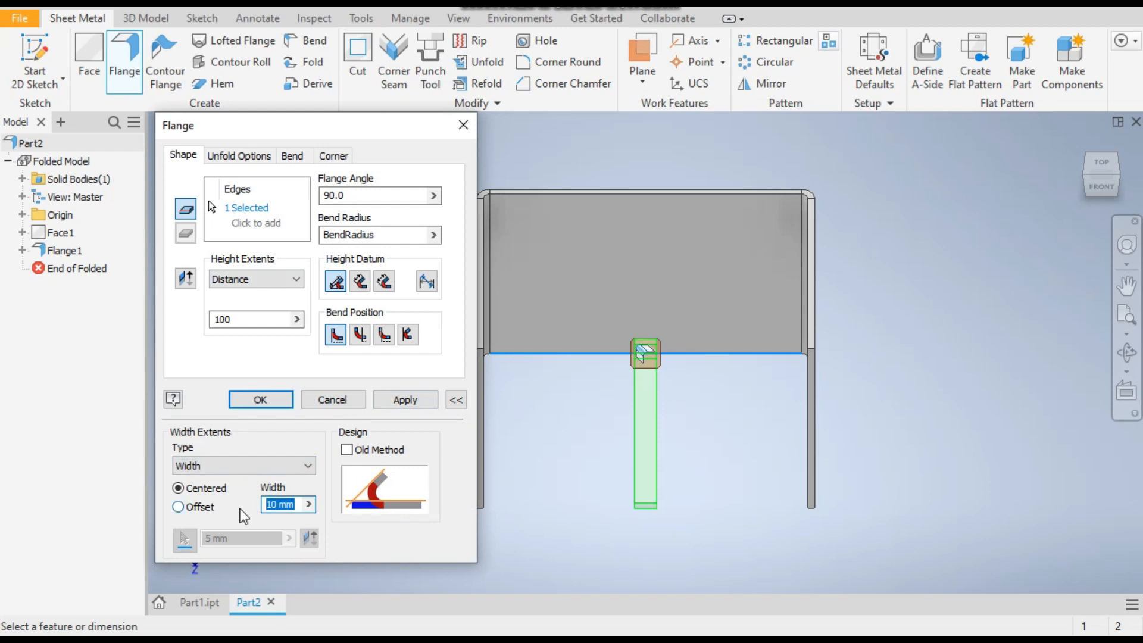
{"action": "type", "text": "115"}
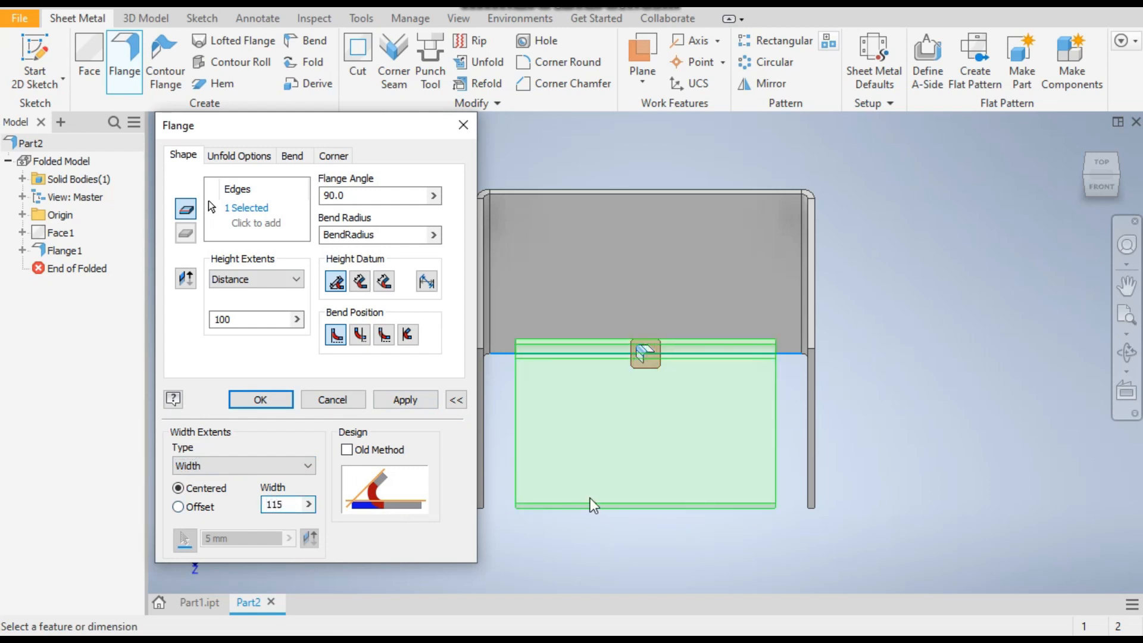
Set the bottom flange's height to 50 mm and create it
{"action": "double_click", "coordinate": [260, 321]}
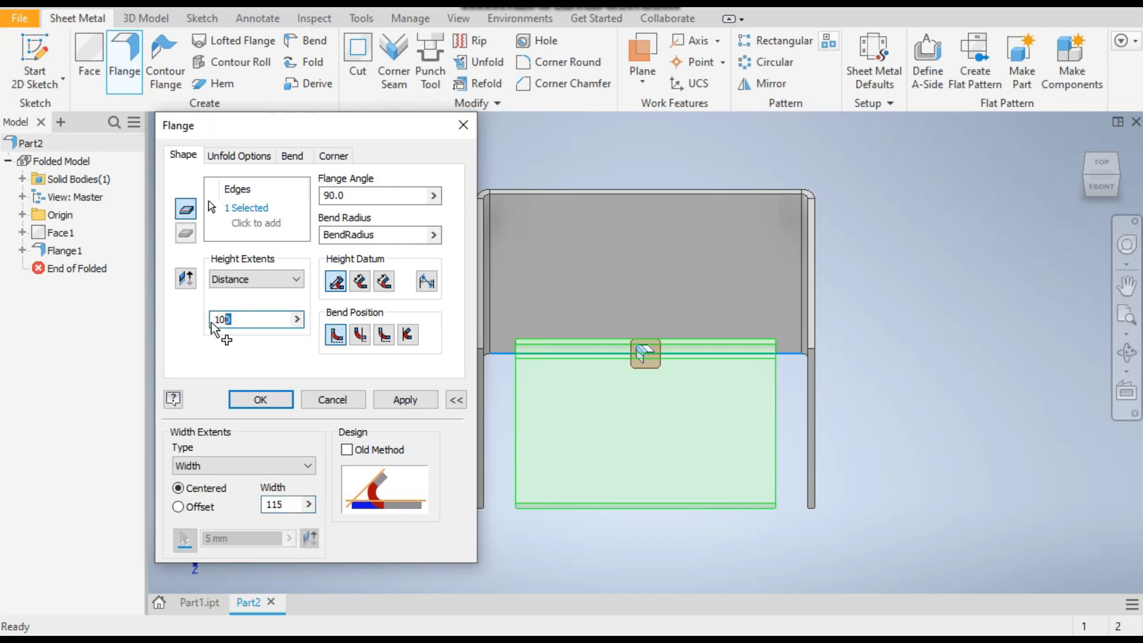
{"action": "left_click", "coordinate": [1086, 186]}
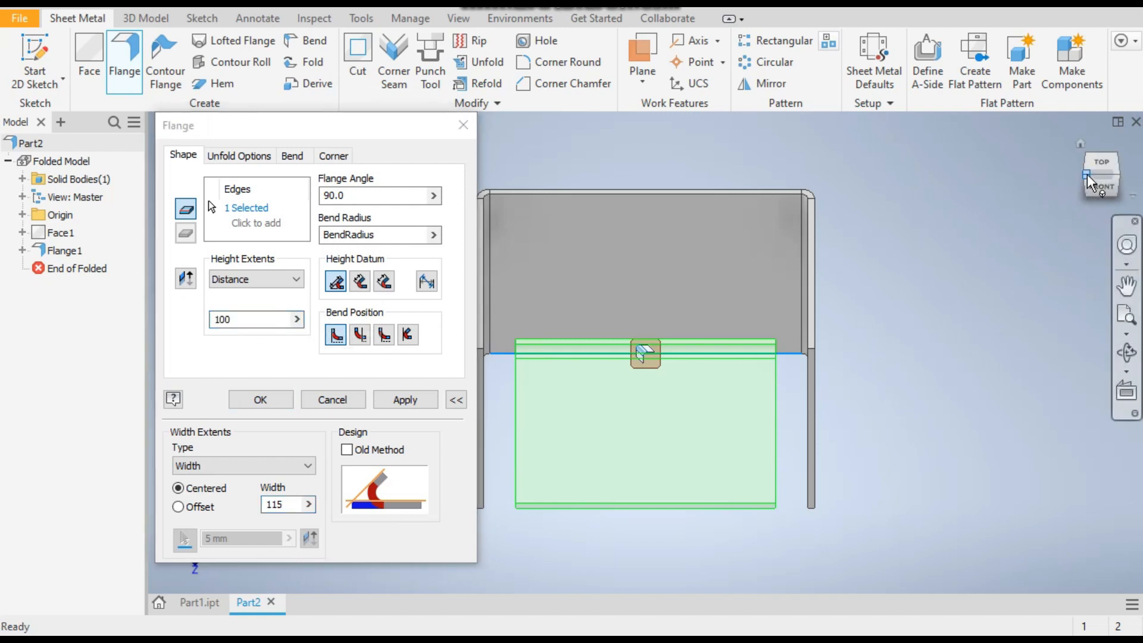
{"action": "double_click", "coordinate": [216, 320]}
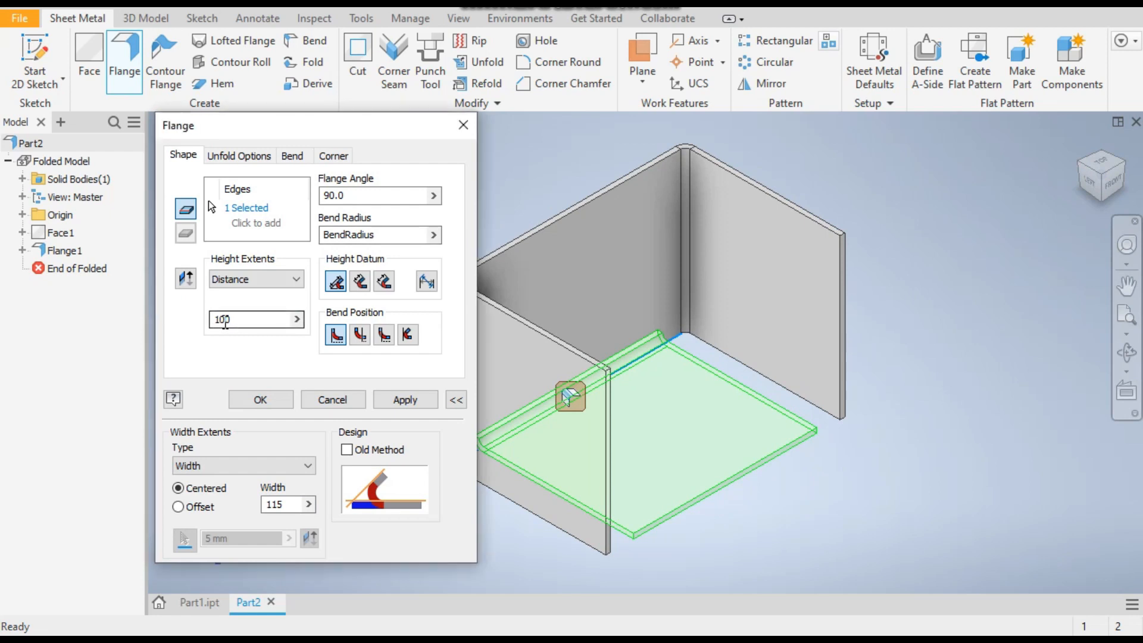
{"action": "type", "text": "50"}
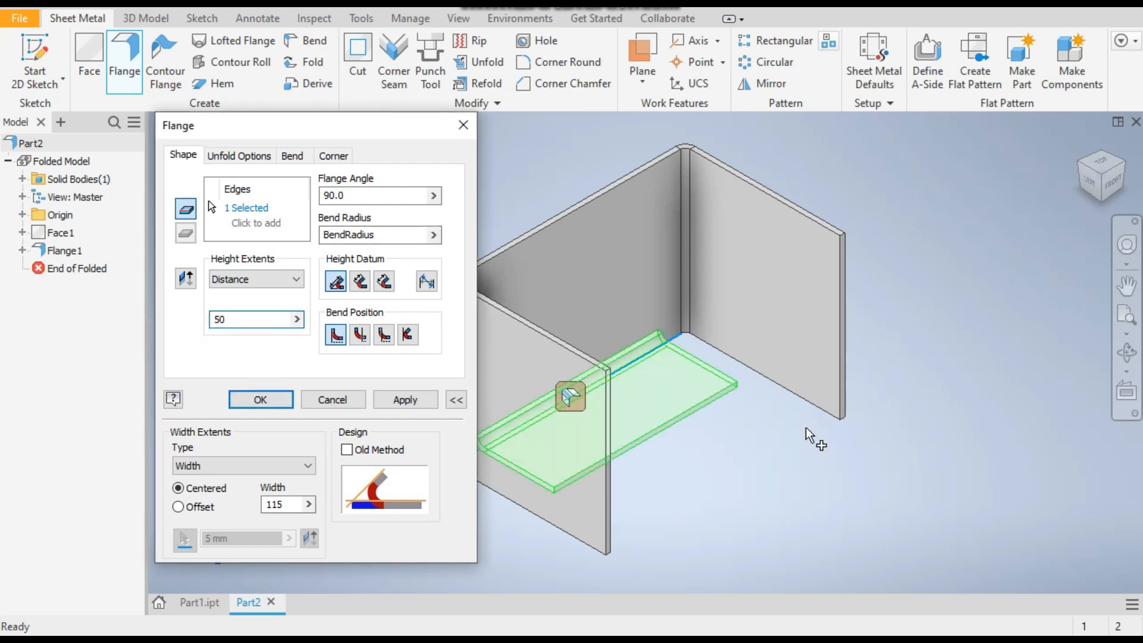
{"action": "left_click", "coordinate": [413, 402]}
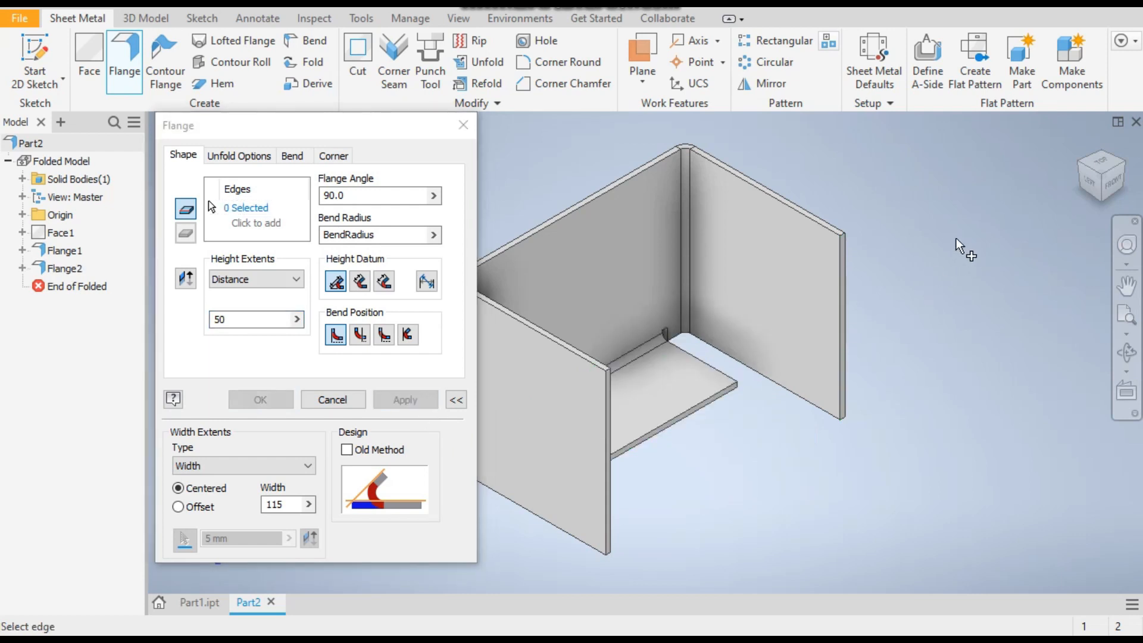
Check the small side flanges on the finished bracket in Part1.ipt and return to Part2
{"action": "left_click", "coordinate": [198, 603]}
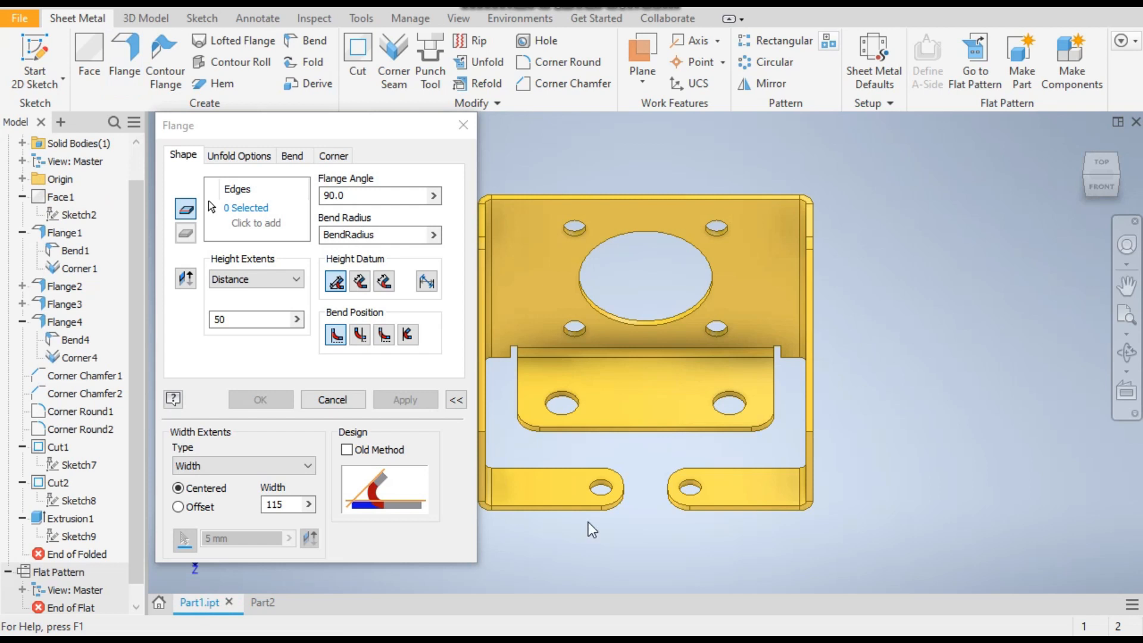
{"action": "left_click", "coordinate": [1085, 185]}
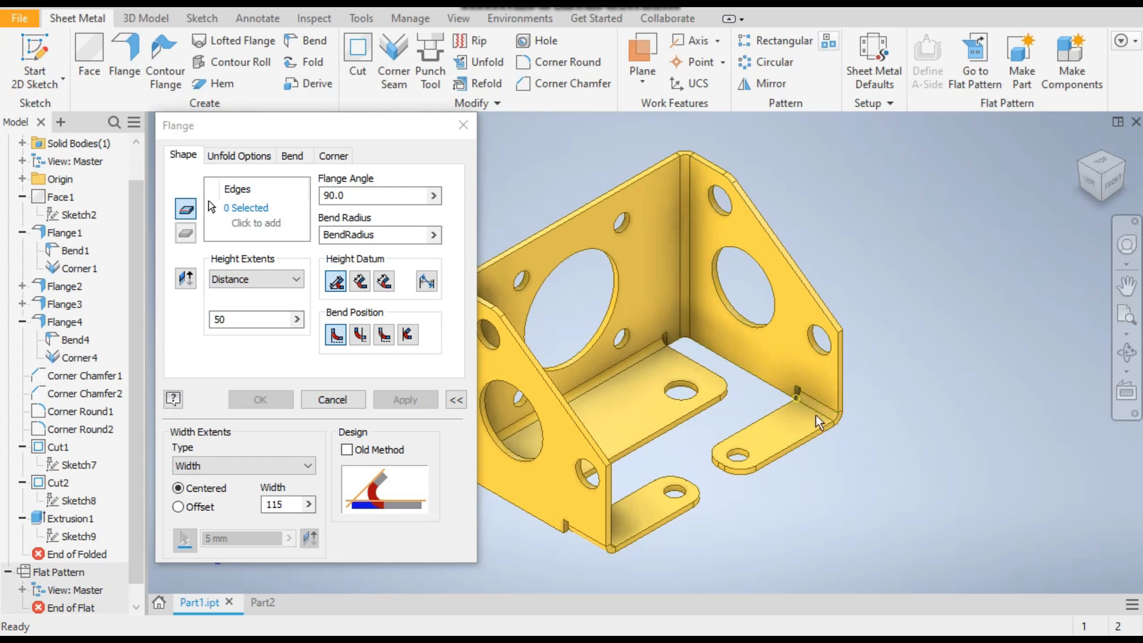
{"action": "left_click", "coordinate": [266, 609]}
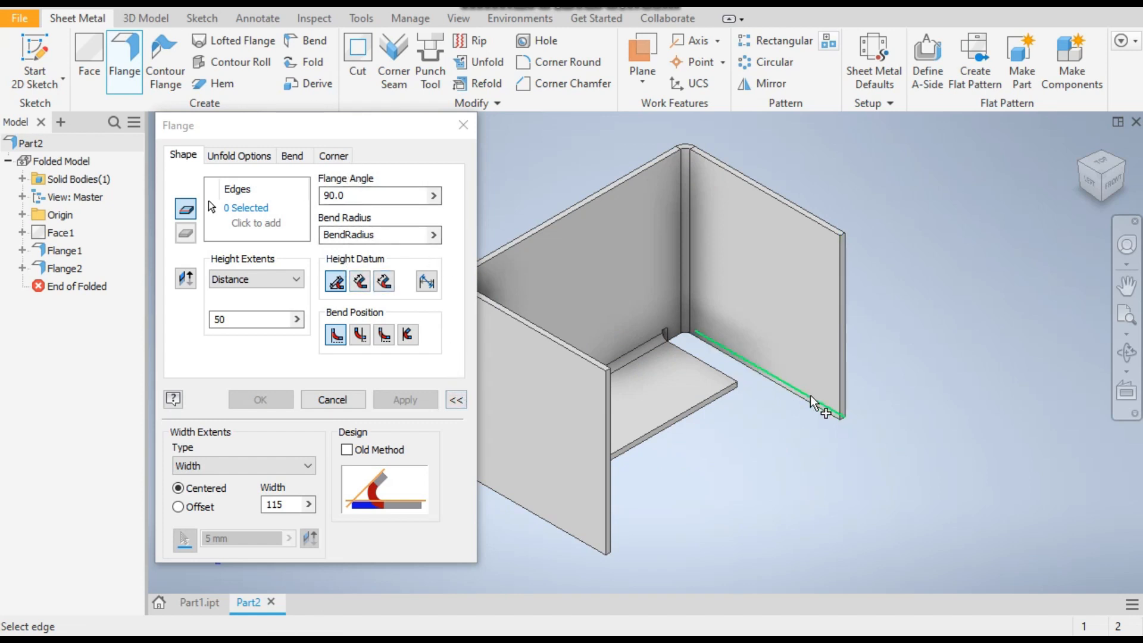
Start a flange on the inner bottom edge of the right side wall with a height of 65 mm
{"action": "left_click", "coordinate": [819, 415]}
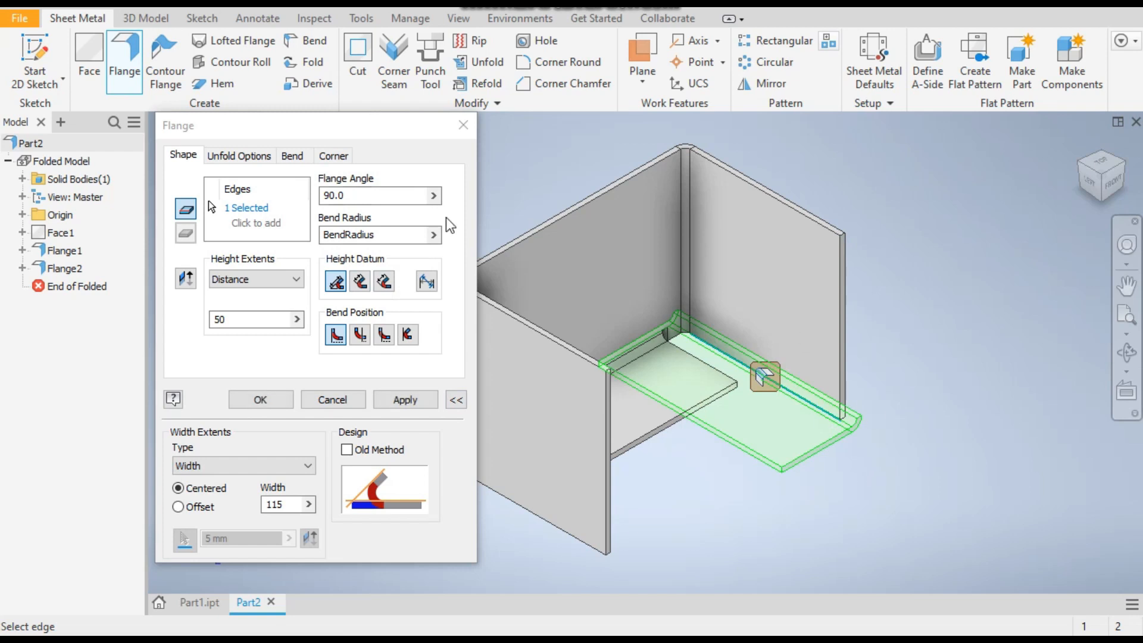
{"action": "double_click", "coordinate": [242, 320]}
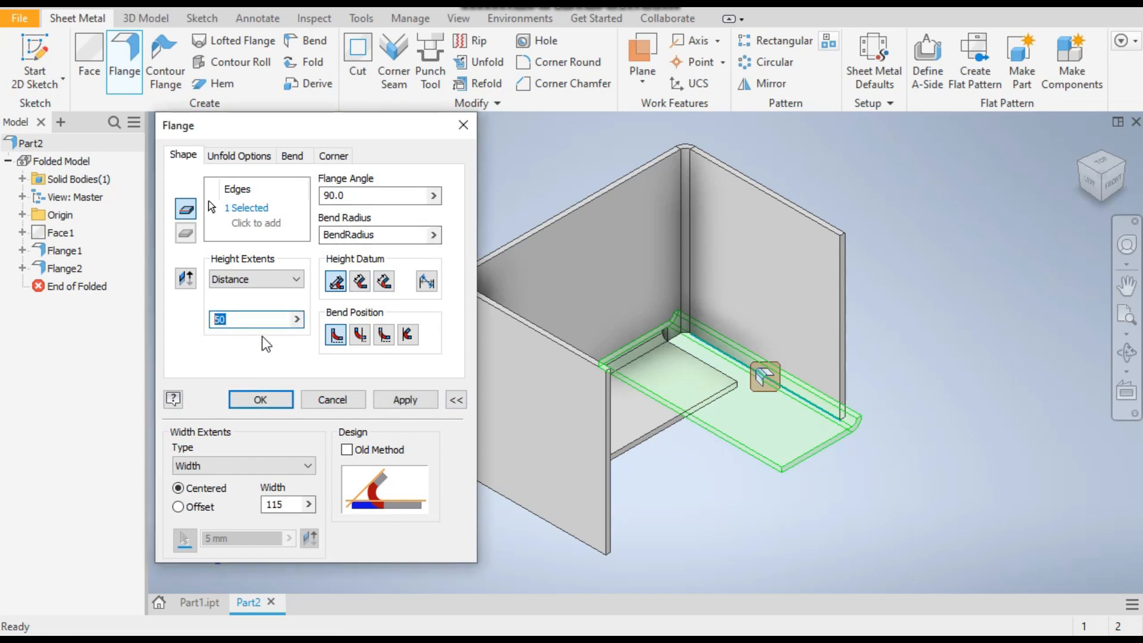
{"action": "type", "text": "65"}
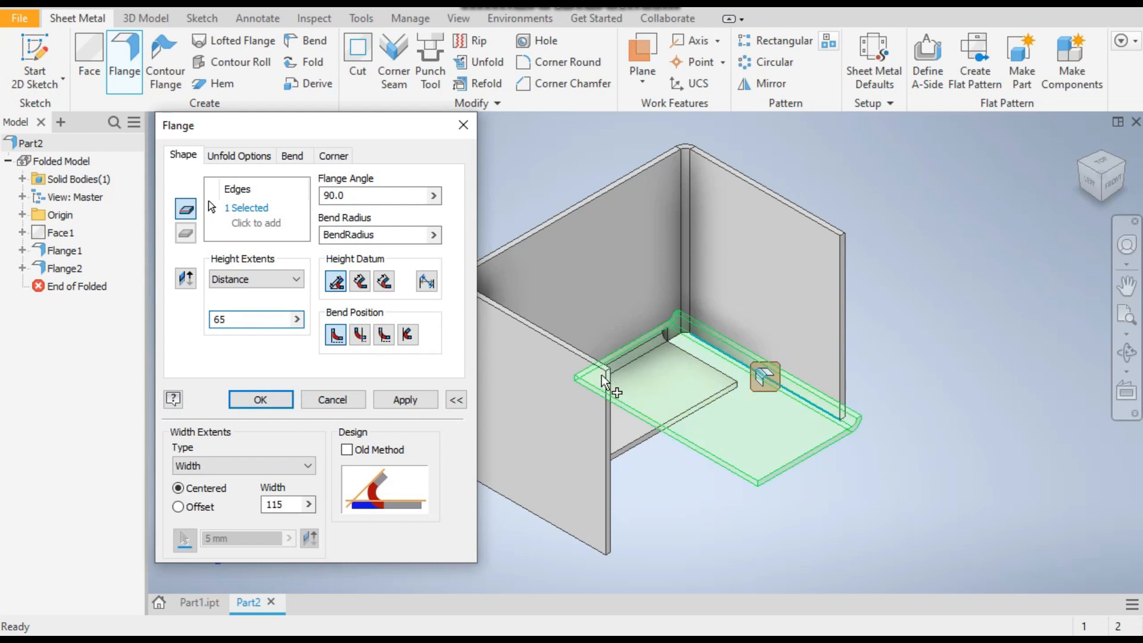
Use Offset width extents with Offset1 at 70 mm and Offset2 at 0 for the side wall's flange, and create it
{"action": "left_click", "coordinate": [280, 467]}
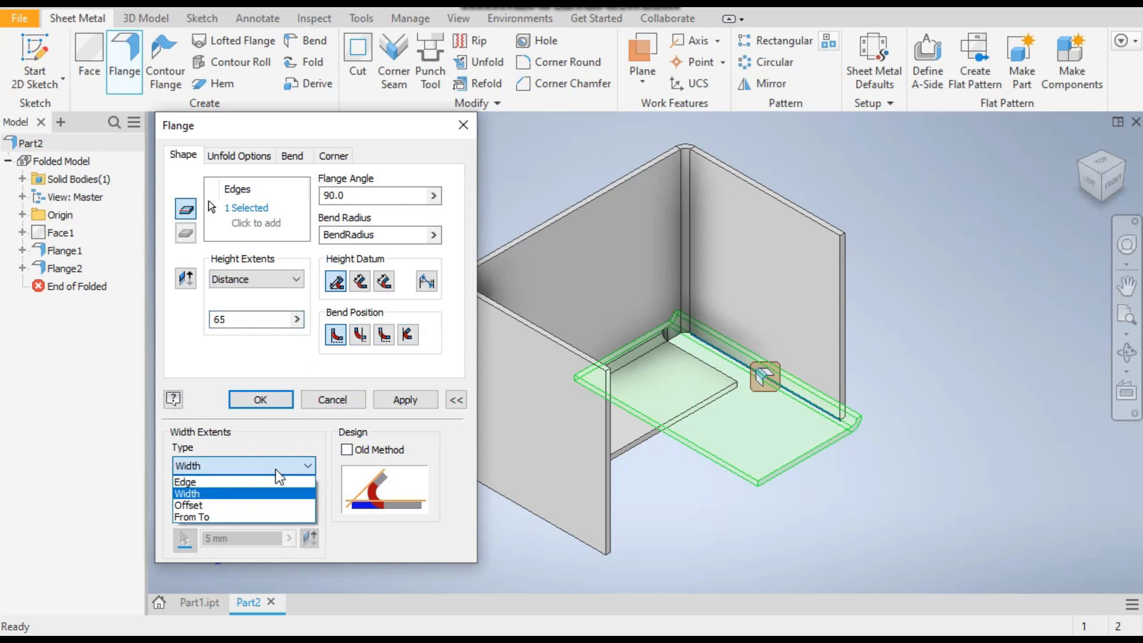
{"action": "left_click", "coordinate": [228, 510]}
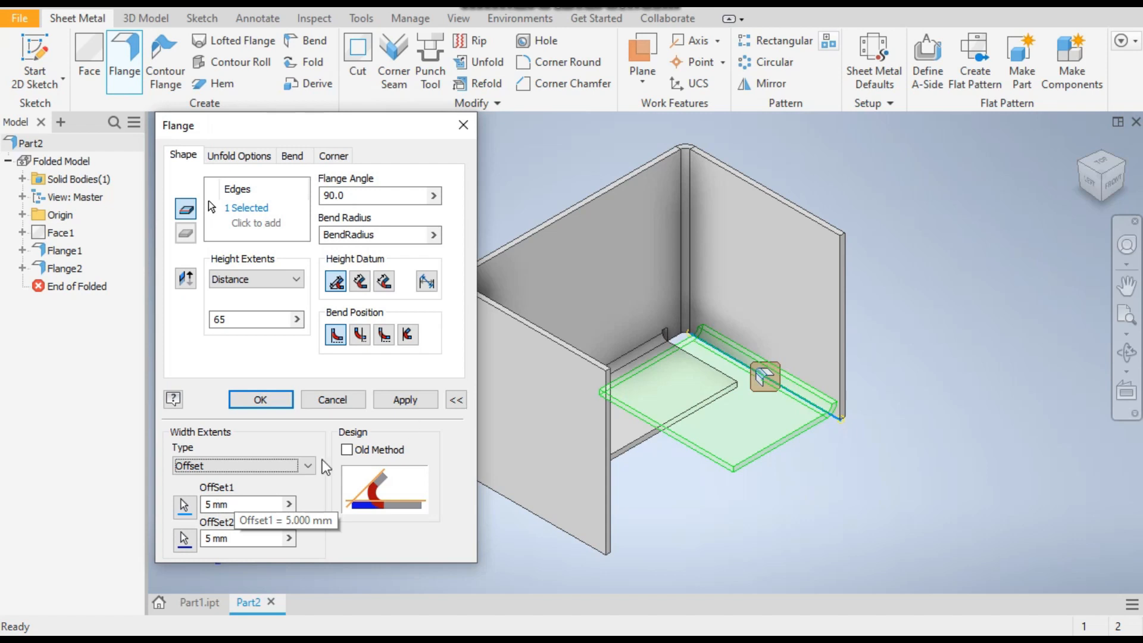
{"action": "double_click", "coordinate": [245, 539]}
{"action": "double_click", "coordinate": [240, 539]}
{"action": "left_click_drag", "start_coordinate": [240, 539], "coordinate": [175, 534]}
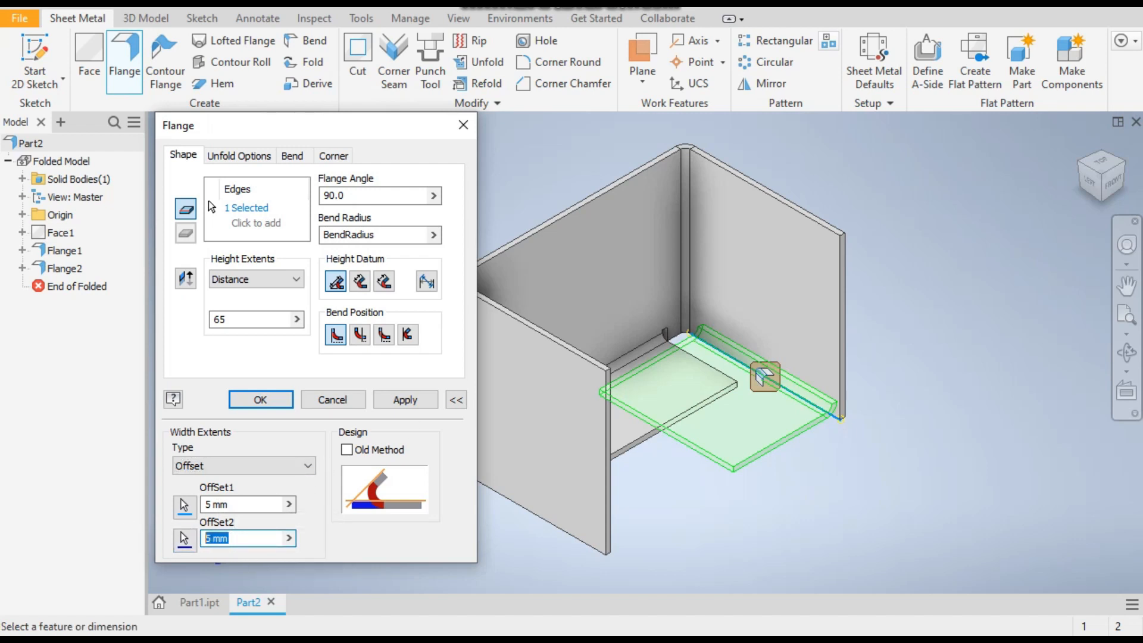
{"action": "type", "text": "0"}
{"action": "left_click", "coordinate": [240, 508]}
{"action": "left_click_drag", "start_coordinate": [241, 507], "coordinate": [175, 516]}
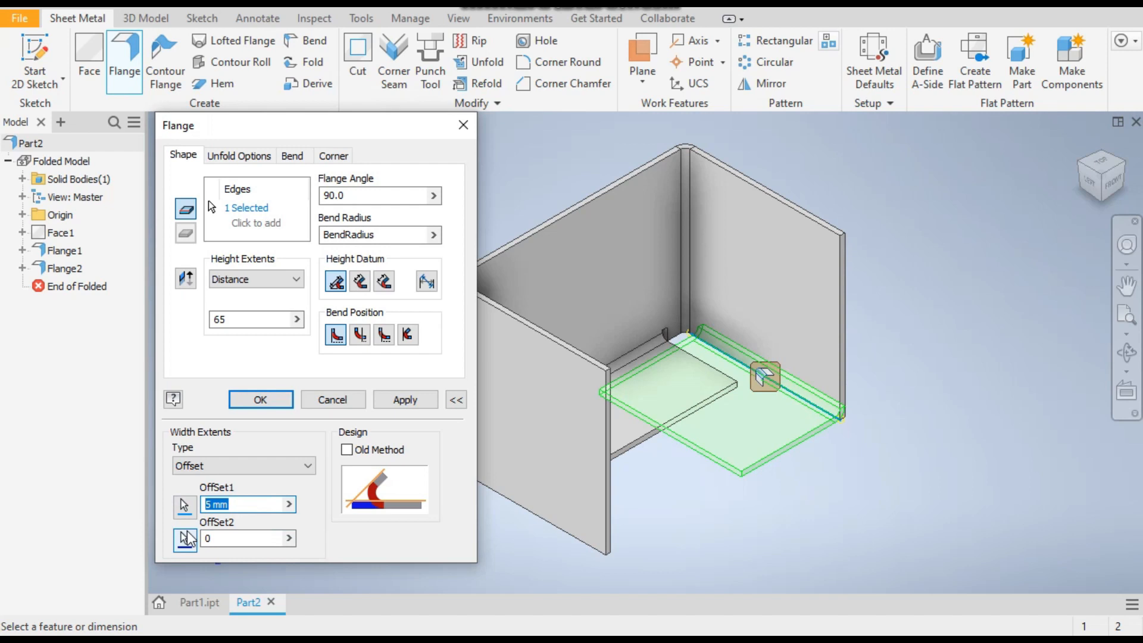
{"action": "type", "text": "70"}
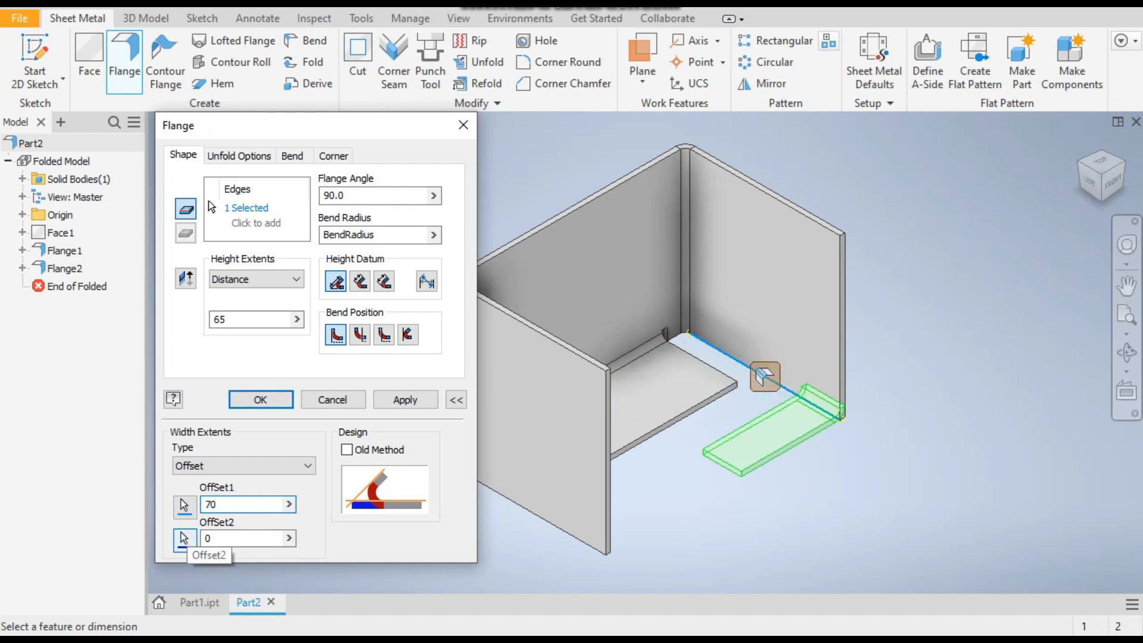
{"action": "left_click", "coordinate": [417, 399]}
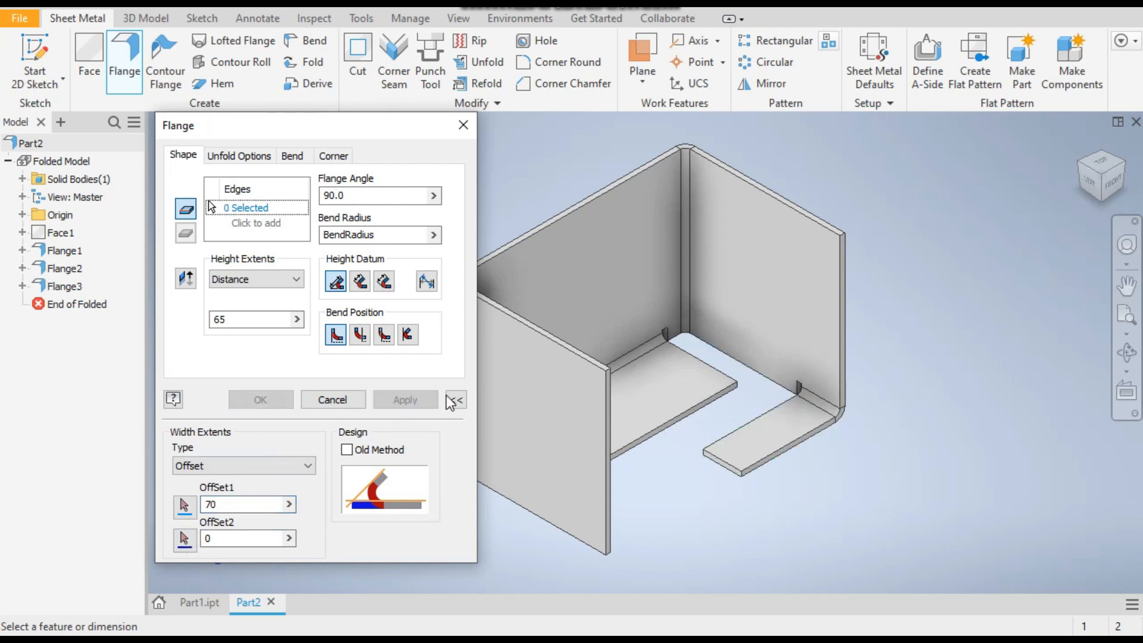
Create the matching 65 mm flange on the opposite side wall's inner bottom edge, with offsets of 70 mm and 0
{"action": "left_click", "coordinate": [1127, 172]}
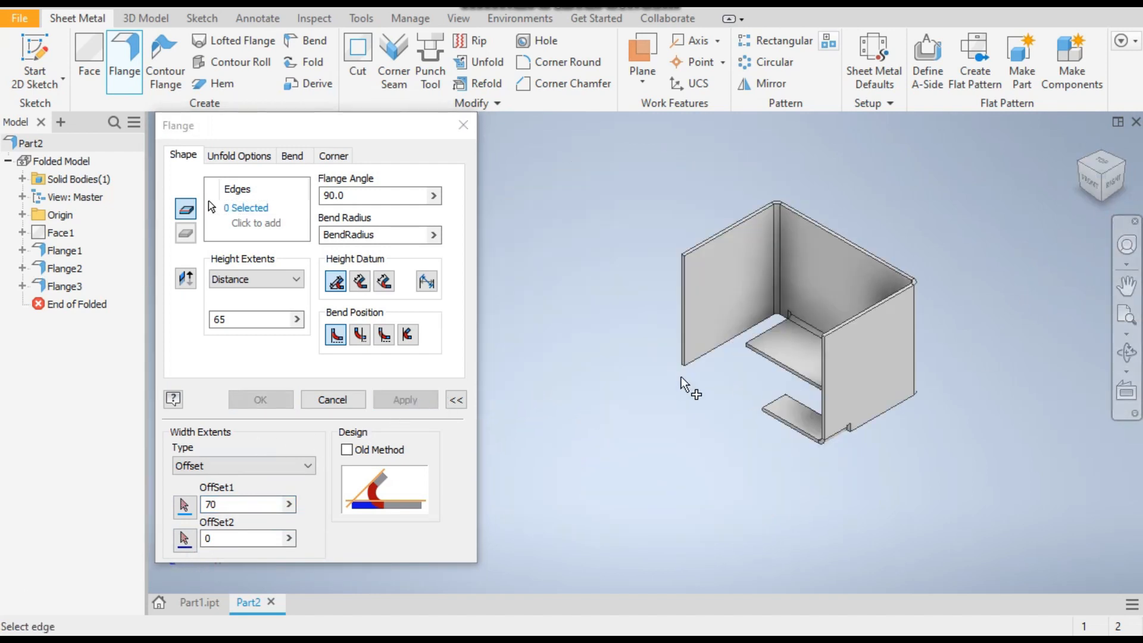
{"action": "scroll", "coordinate": [691, 381], "scroll_direction": "down", "scroll_amount": 4}
{"action": "left_click", "coordinate": [728, 336]}
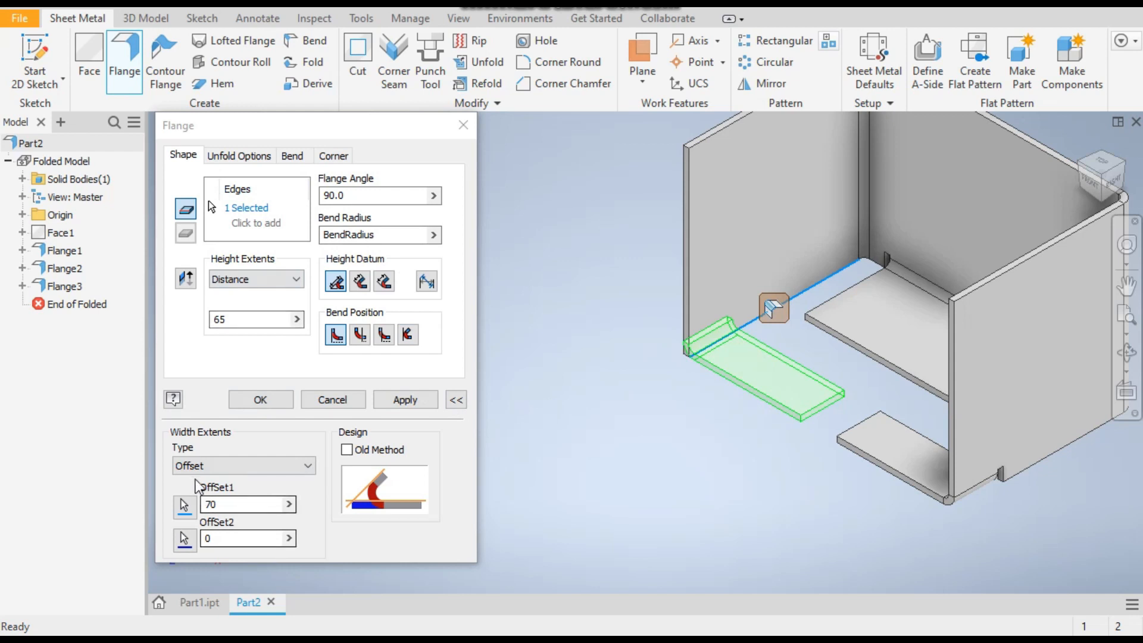
{"action": "left_click", "coordinate": [405, 401]}
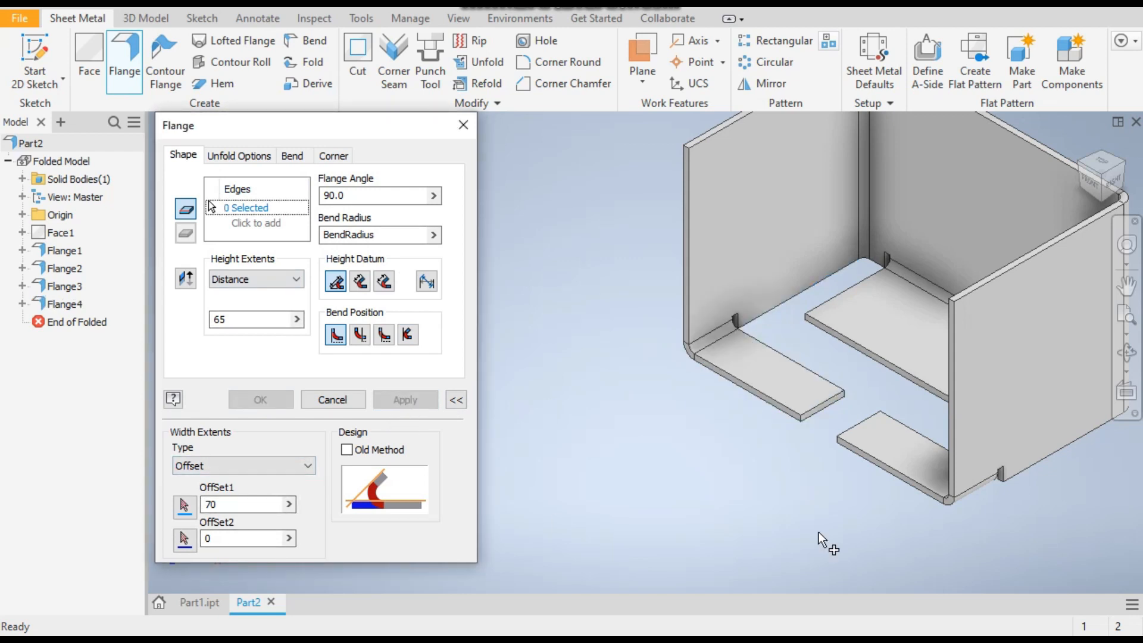
Close the Flange command, check the rounded flange ends on the finished bracket in Part1.ipt, and return to Part2
{"action": "left_click", "coordinate": [1129, 204]}
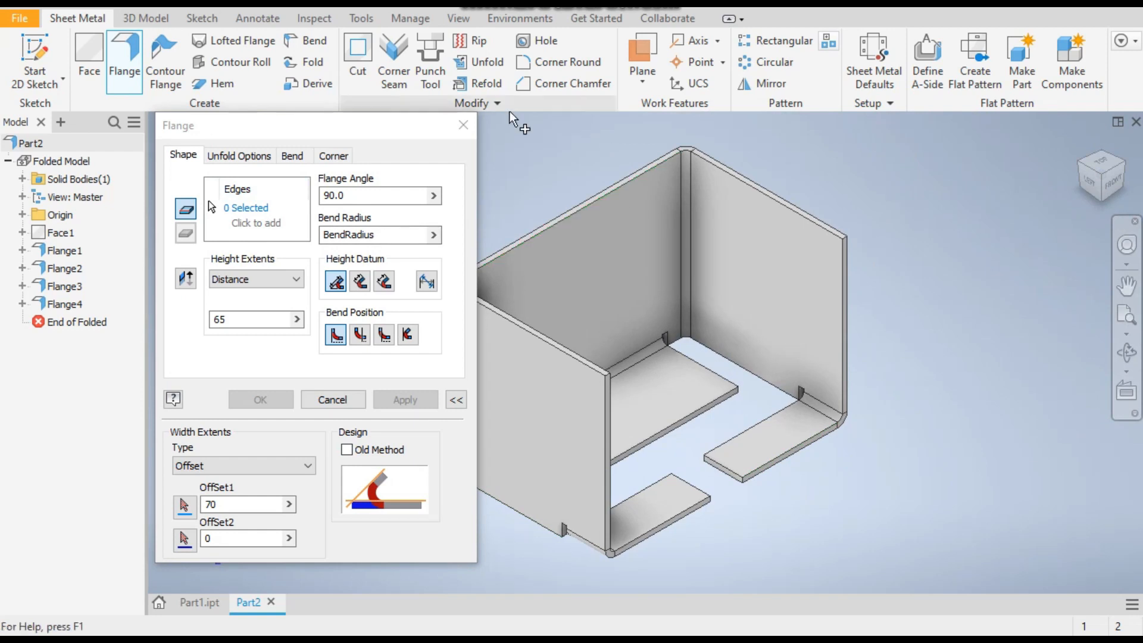
{"action": "left_click", "coordinate": [465, 132]}
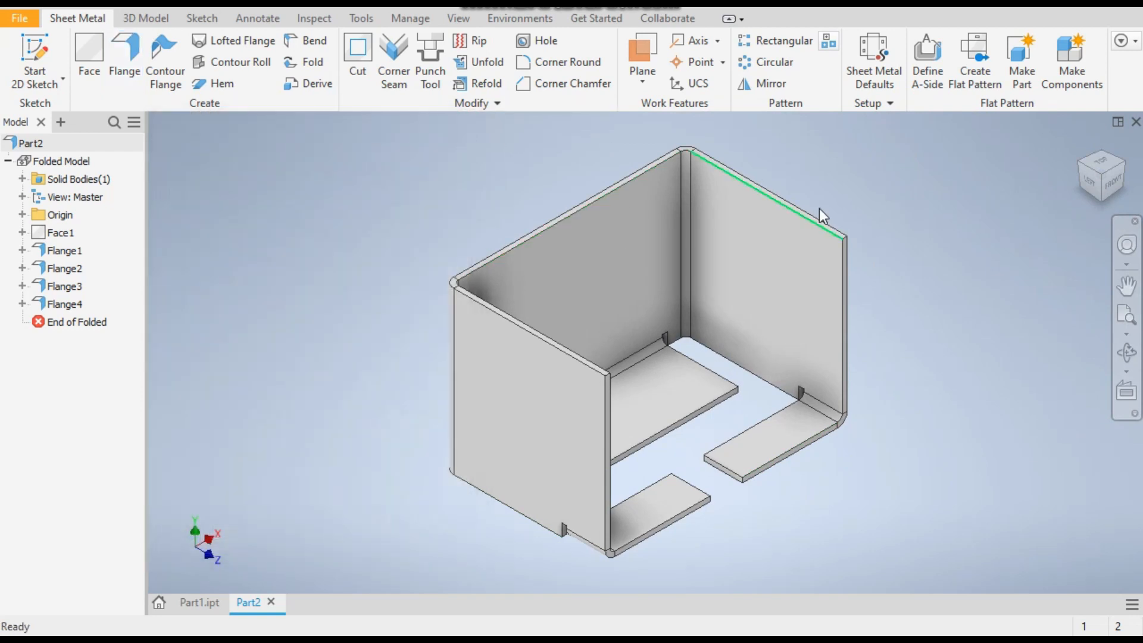
{"action": "left_click", "coordinate": [202, 603]}
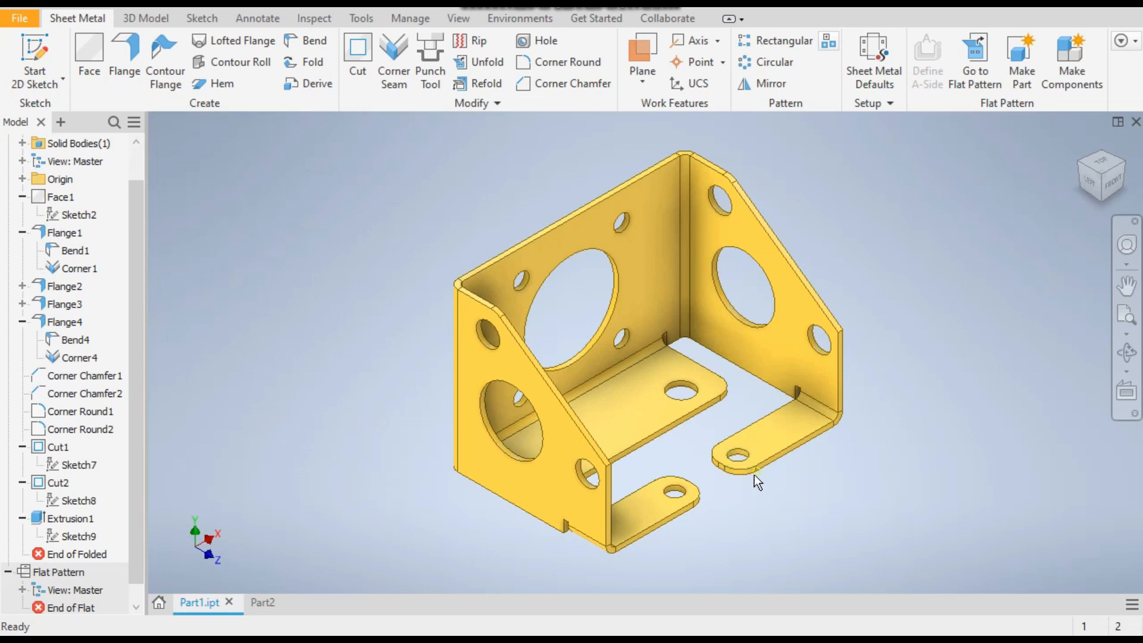
{"action": "left_click", "coordinate": [274, 606]}
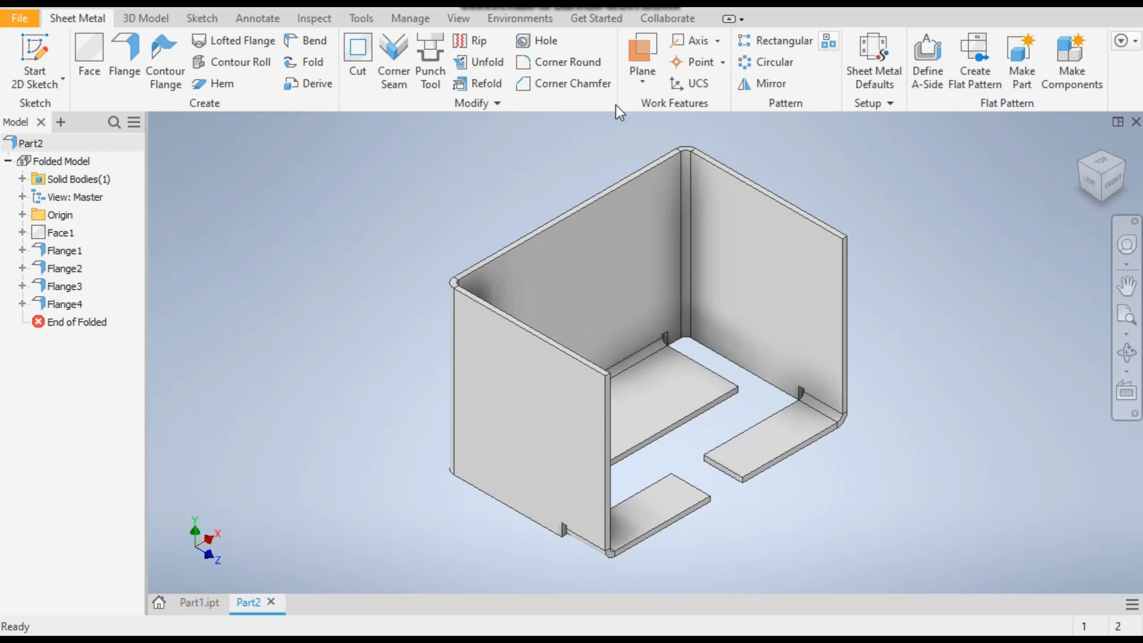
Start a Corner Round with a 10 mm radius and select both end corners of the right side wall's small bottom flange
{"action": "left_click", "coordinate": [556, 69]}
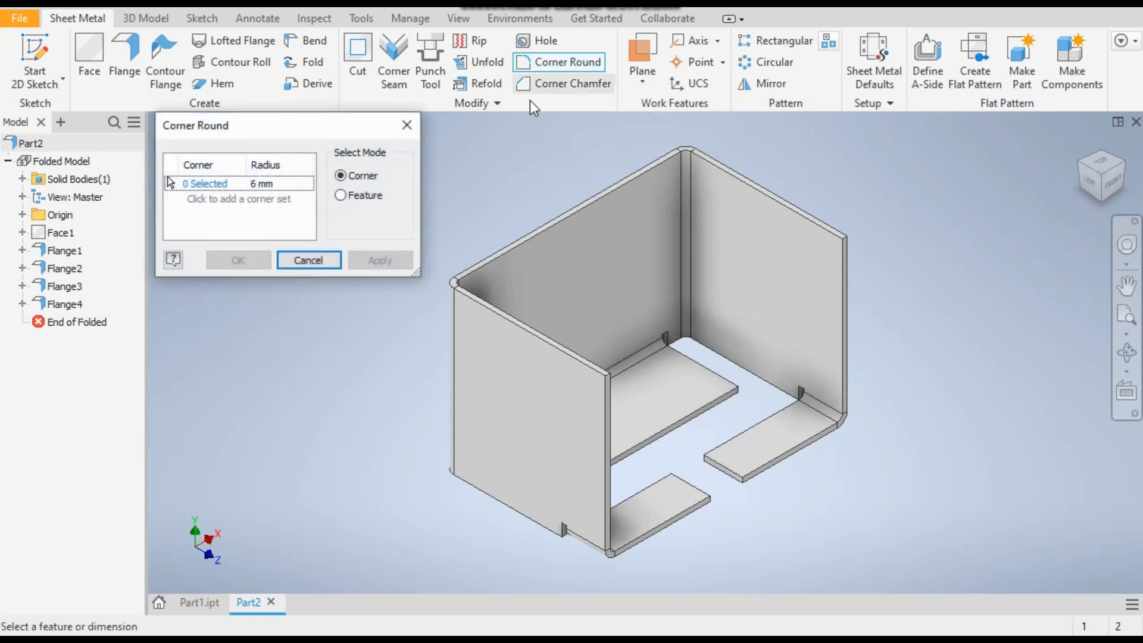
{"action": "left_click", "coordinate": [258, 182]}
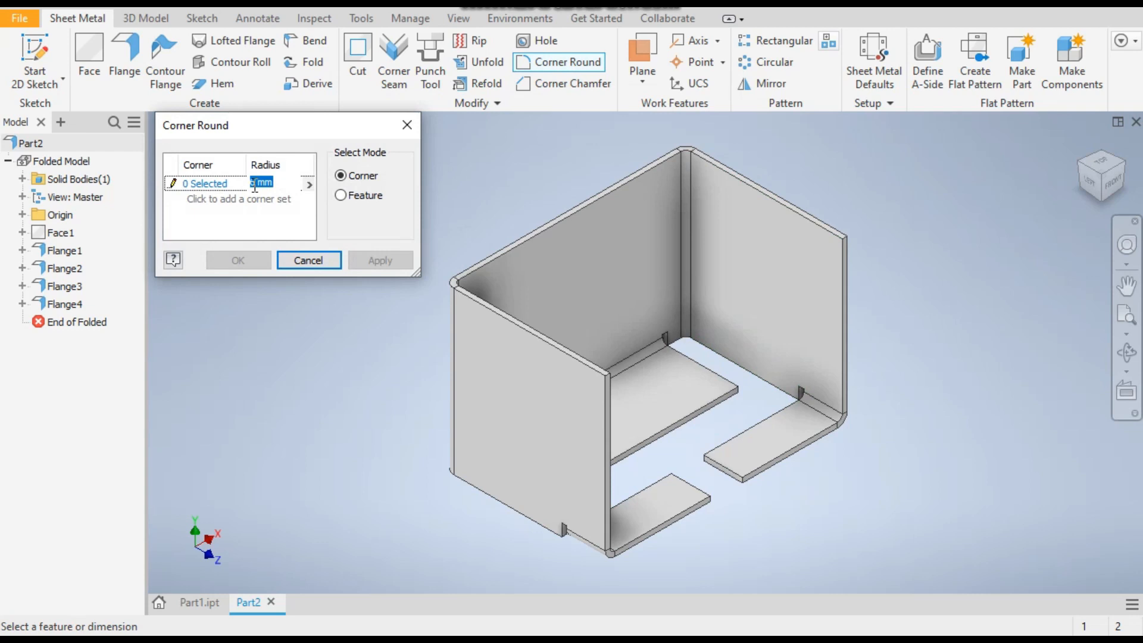
{"action": "type", "text": "10"}
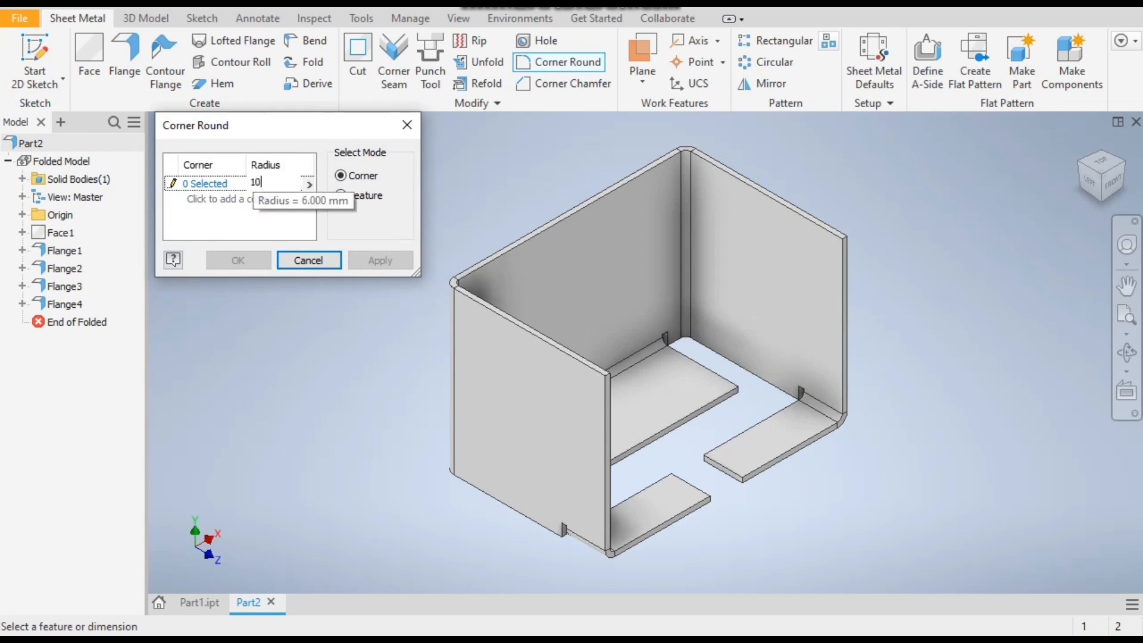
{"action": "key", "text": "Return"}
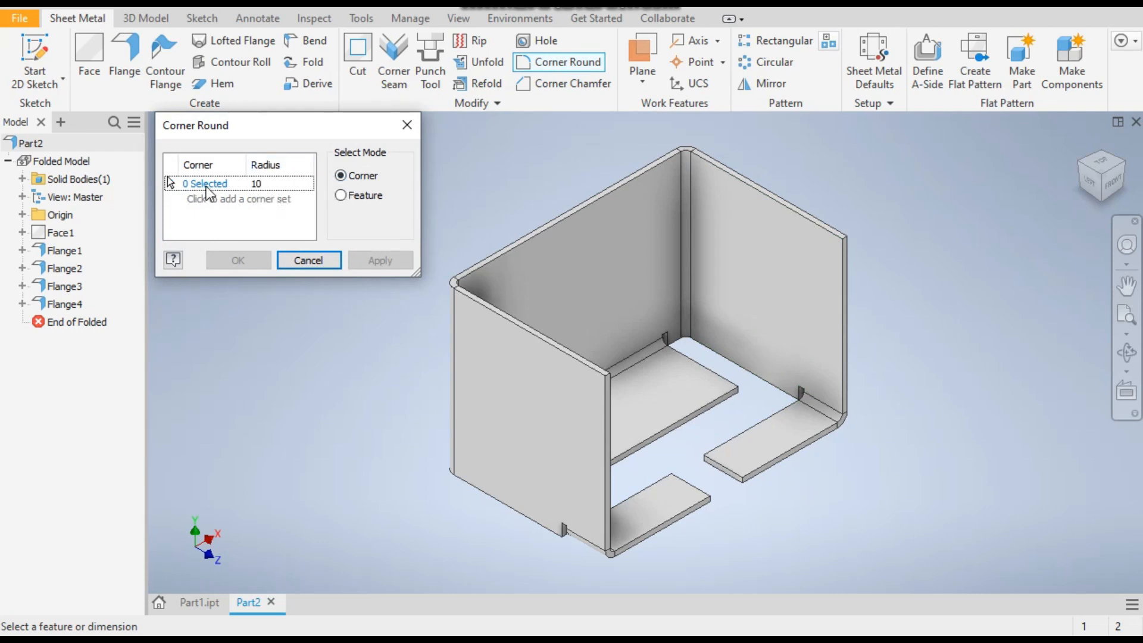
{"action": "scroll", "coordinate": [744, 470], "scroll_direction": "up", "scroll_amount": 3}
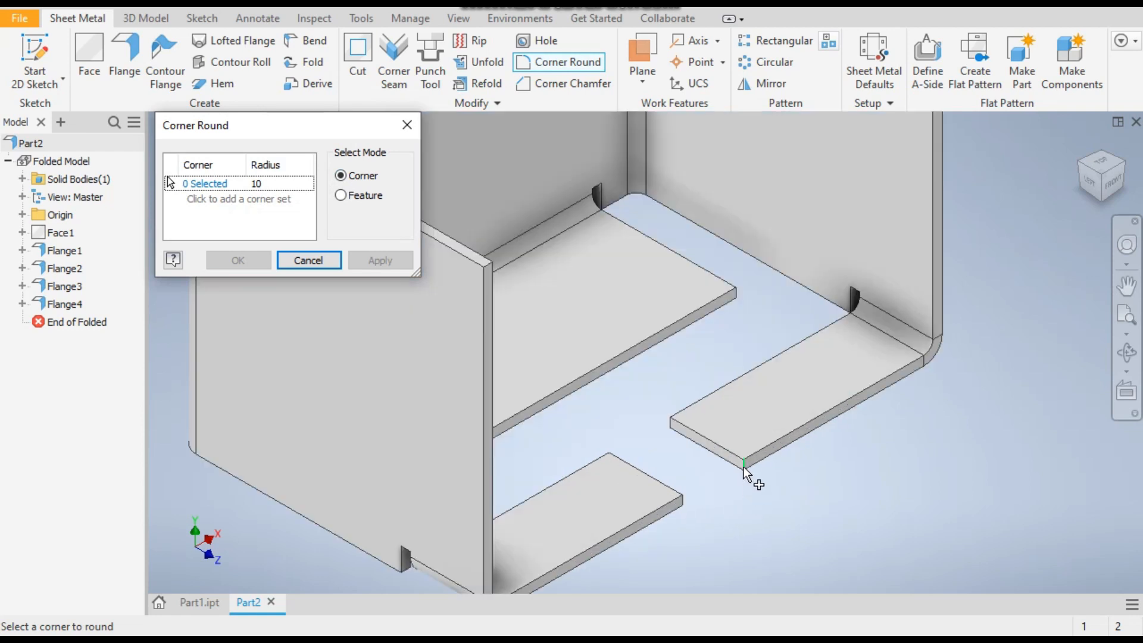
{"action": "left_click", "coordinate": [746, 468]}
{"action": "left_click", "coordinate": [670, 426]}
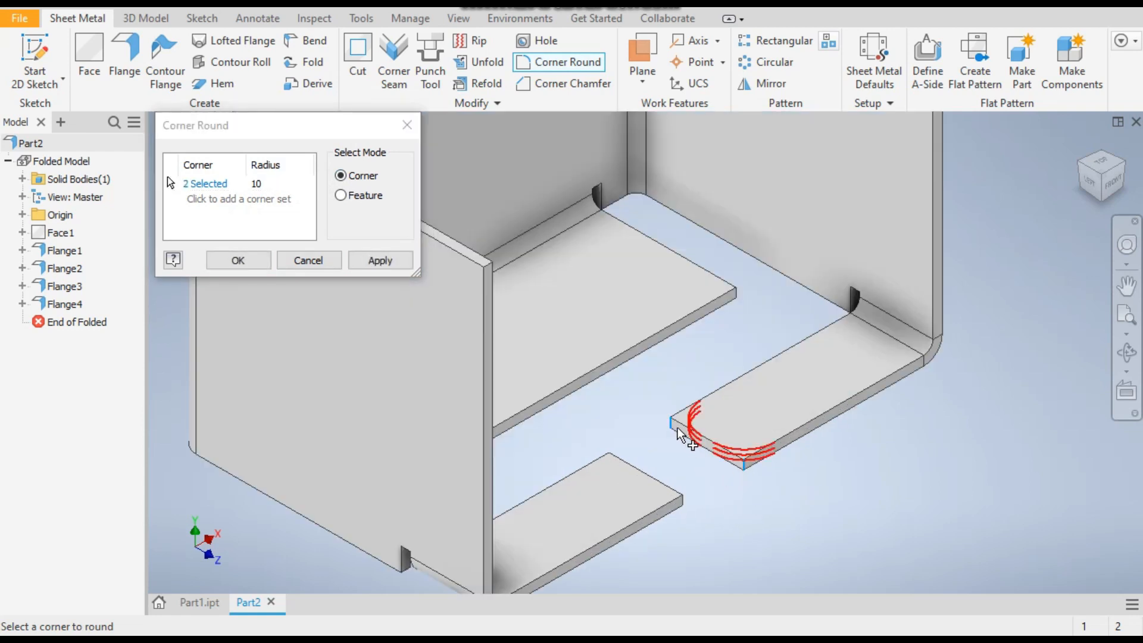
Add the end corners of the opposite small flange and the back bottom flange's two free corners, and create the rounds
{"action": "left_click", "coordinate": [1127, 176]}
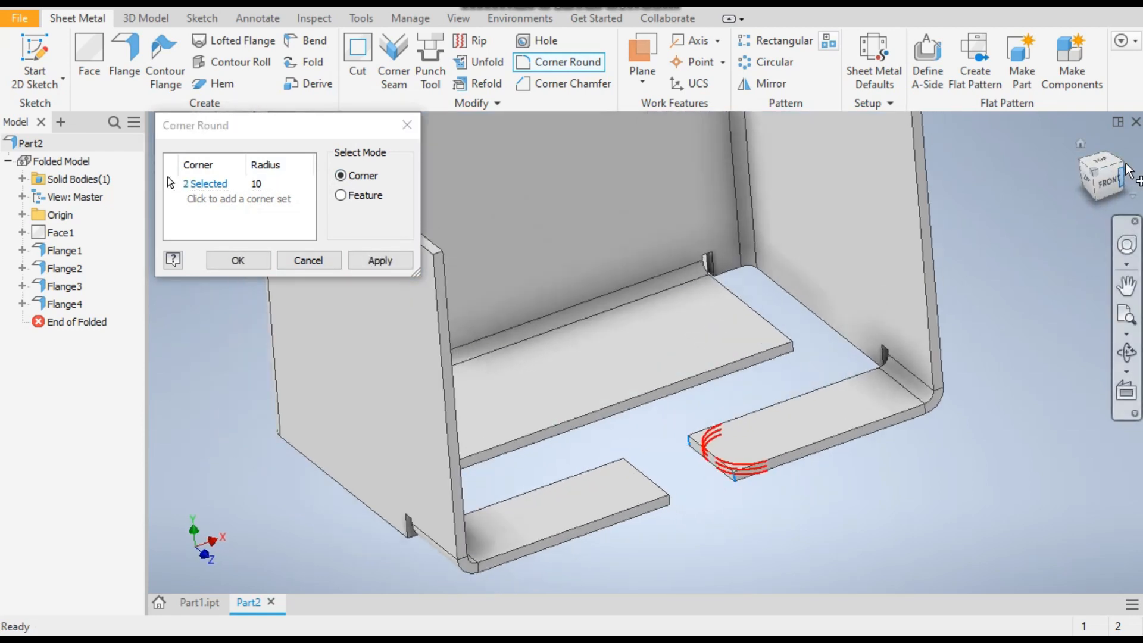
{"action": "left_click", "coordinate": [1082, 182]}
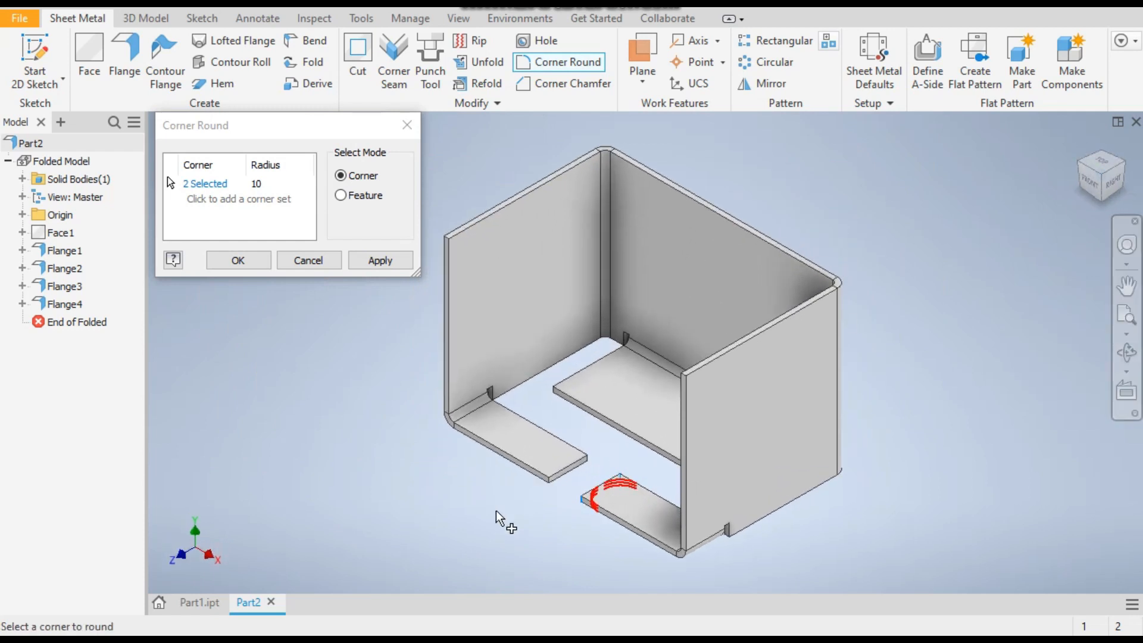
{"action": "left_click", "coordinate": [549, 478]}
{"action": "left_click", "coordinate": [582, 459]}
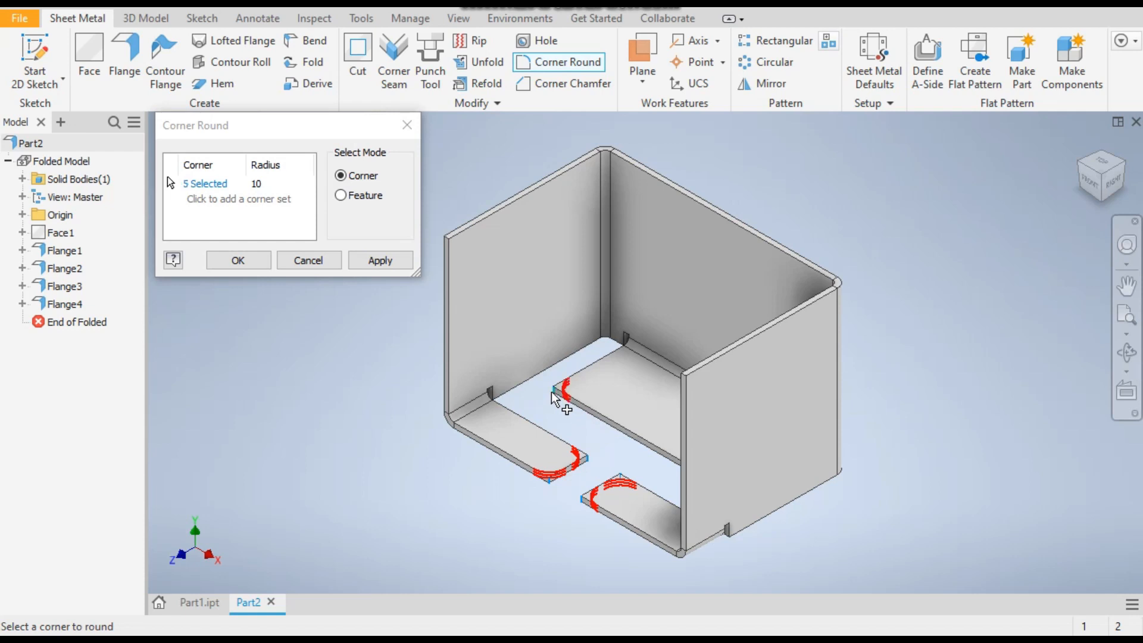
{"action": "left_click", "coordinate": [1080, 173]}
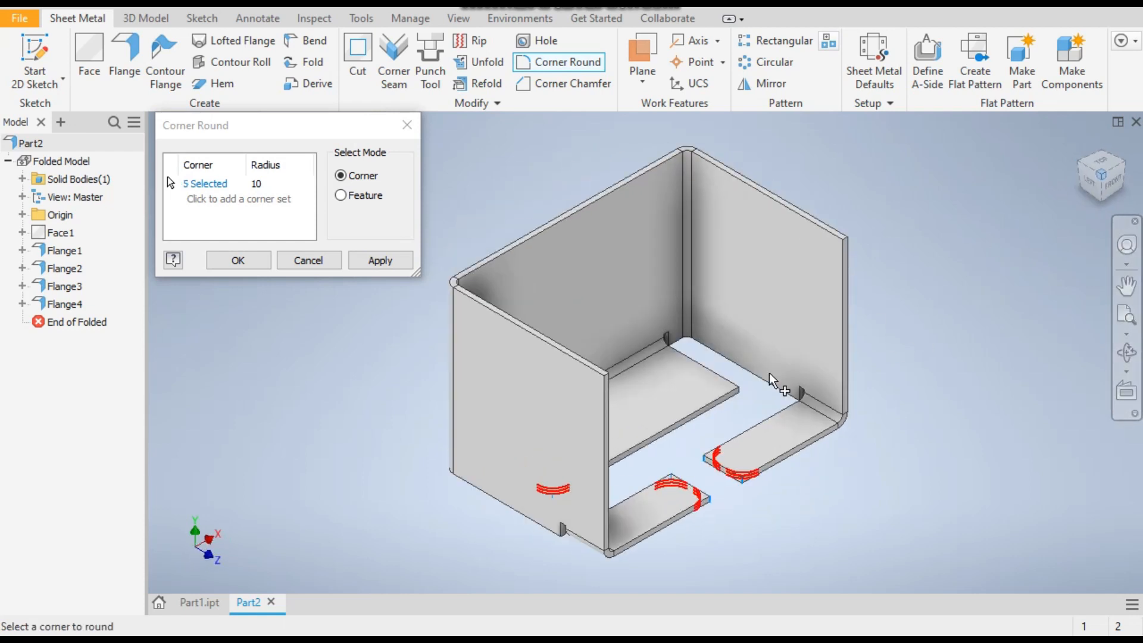
{"action": "left_click", "coordinate": [736, 389]}
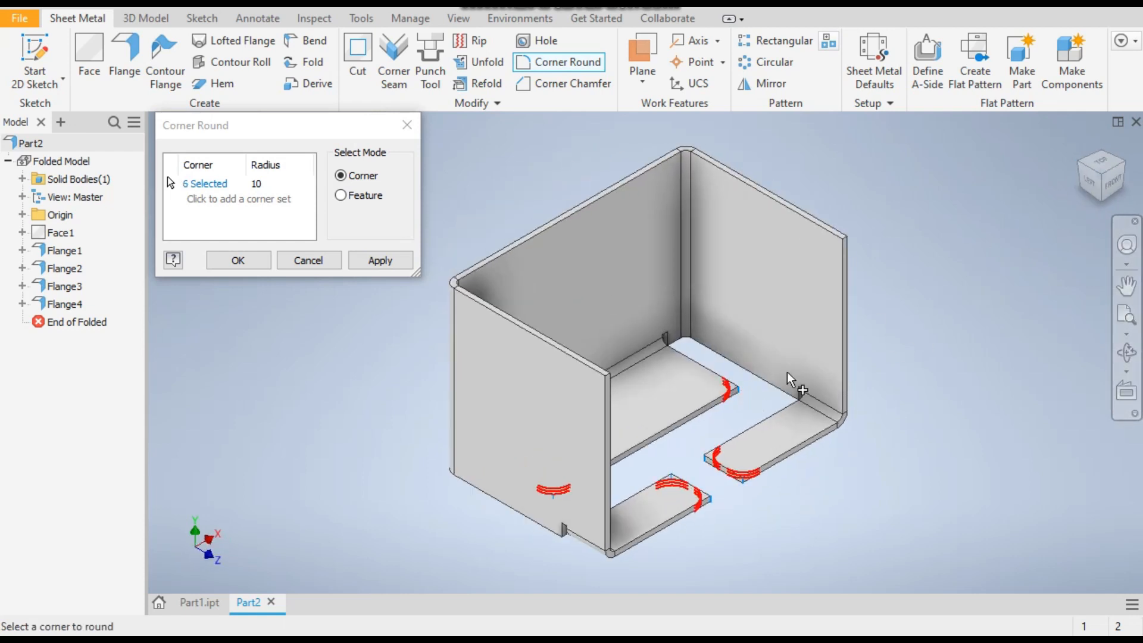
{"action": "left_click", "coordinate": [373, 262]}
{"action": "left_click", "coordinate": [308, 262]}
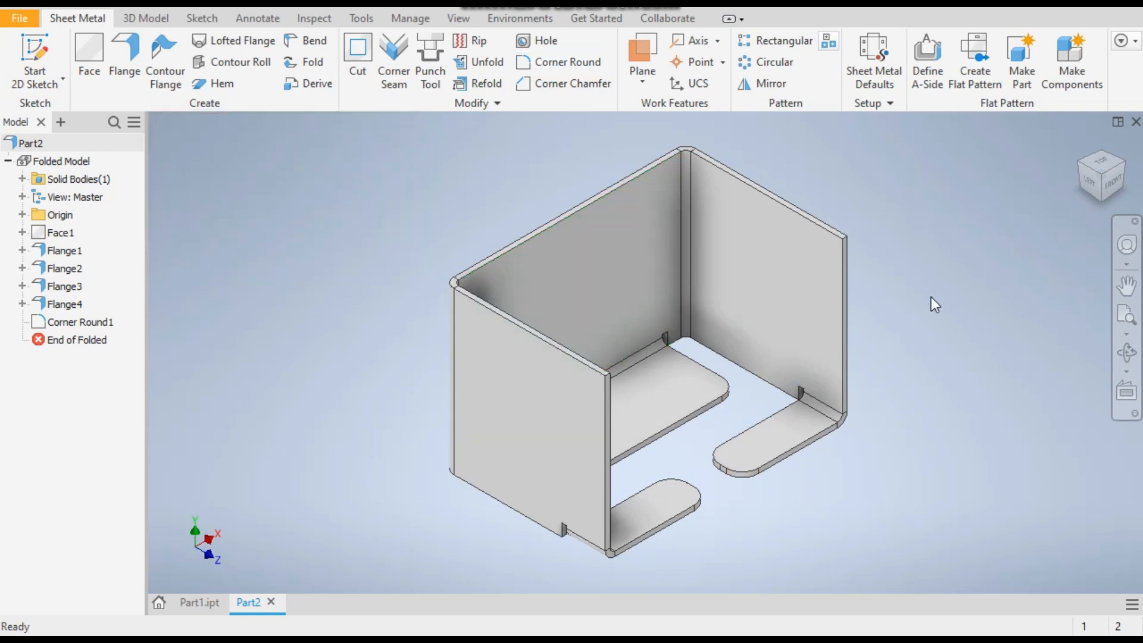
Check the flange holes in Part1.ipt and start a sketch on the top face of the back bottom flange in Part2
{"action": "left_click", "coordinate": [207, 605]}
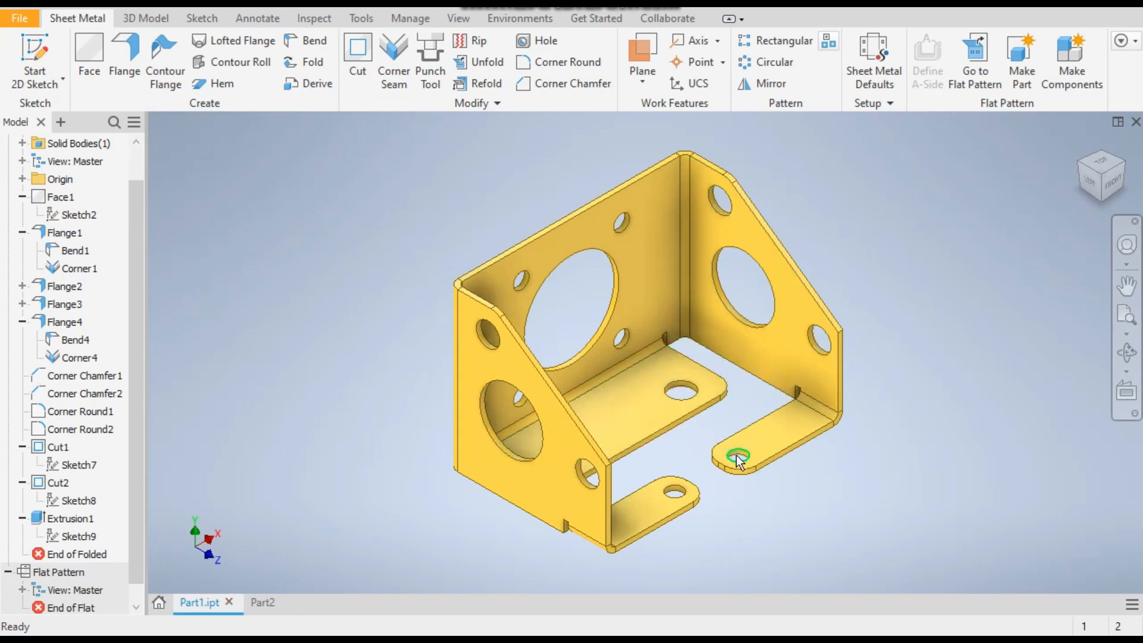
{"action": "left_click", "coordinate": [260, 603]}
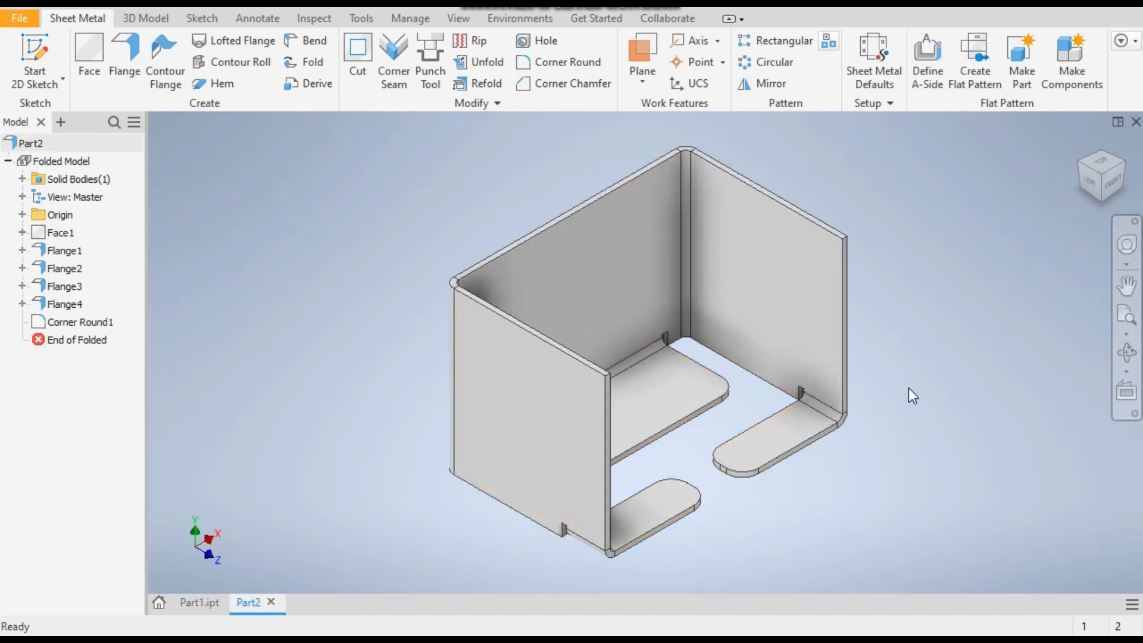
{"action": "left_click", "coordinate": [642, 391]}
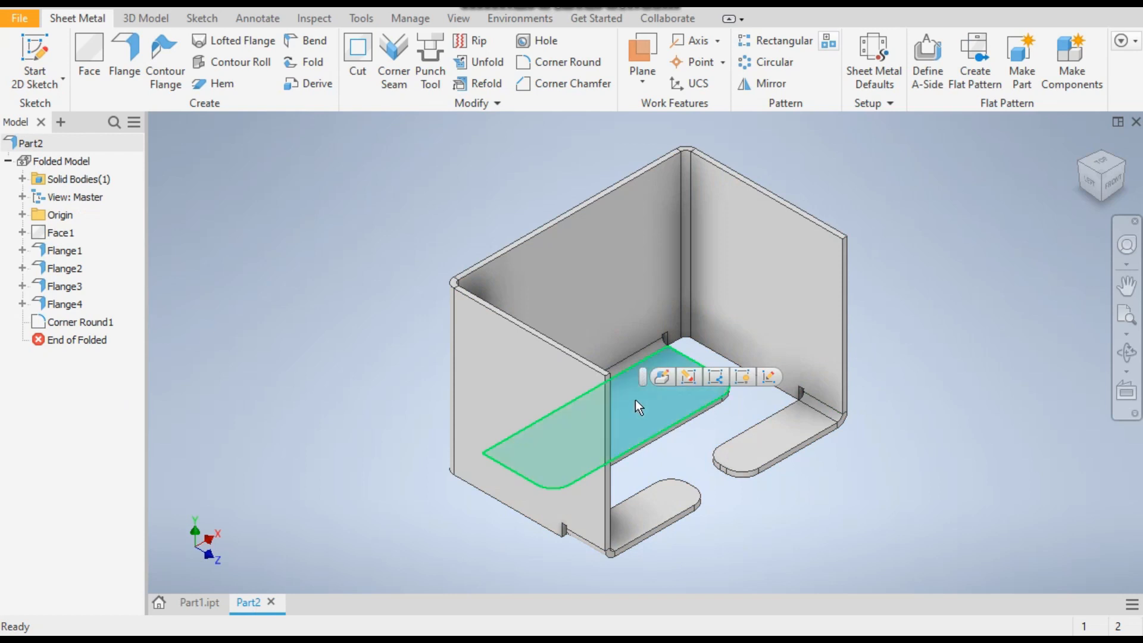
{"action": "left_click", "coordinate": [51, 49]}
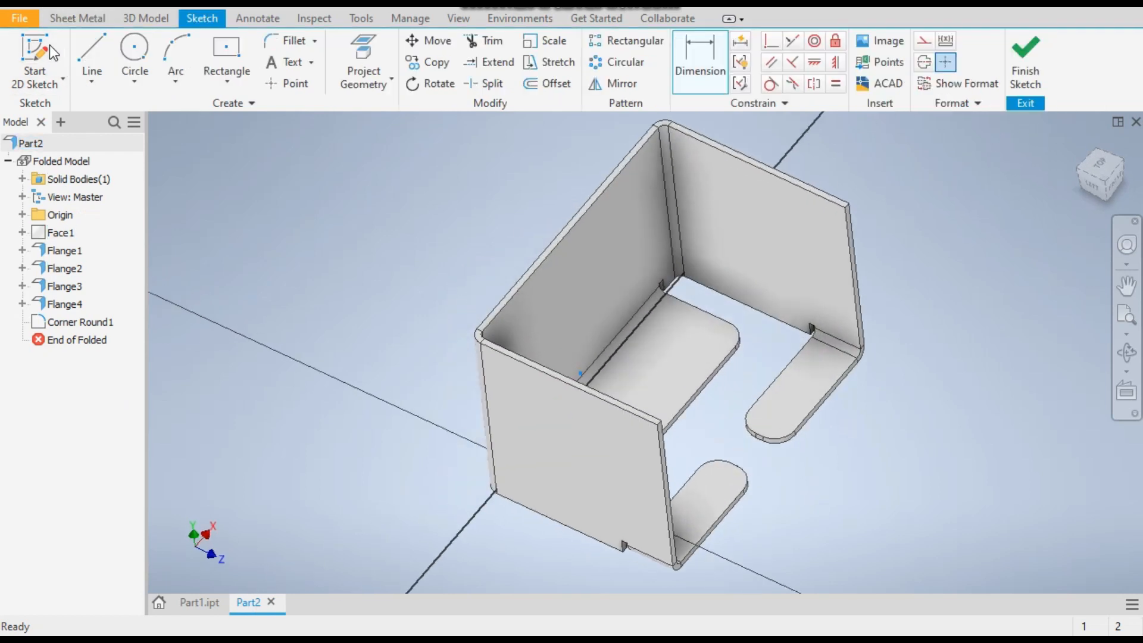
Sketch two circles on the back bottom flange, one near each end, and one circle on each small side flange
{"action": "left_click", "coordinate": [135, 51]}
{"action": "left_click", "coordinate": [716, 279]}
{"action": "left_click", "coordinate": [732, 297]}
{"action": "left_click", "coordinate": [717, 431]}
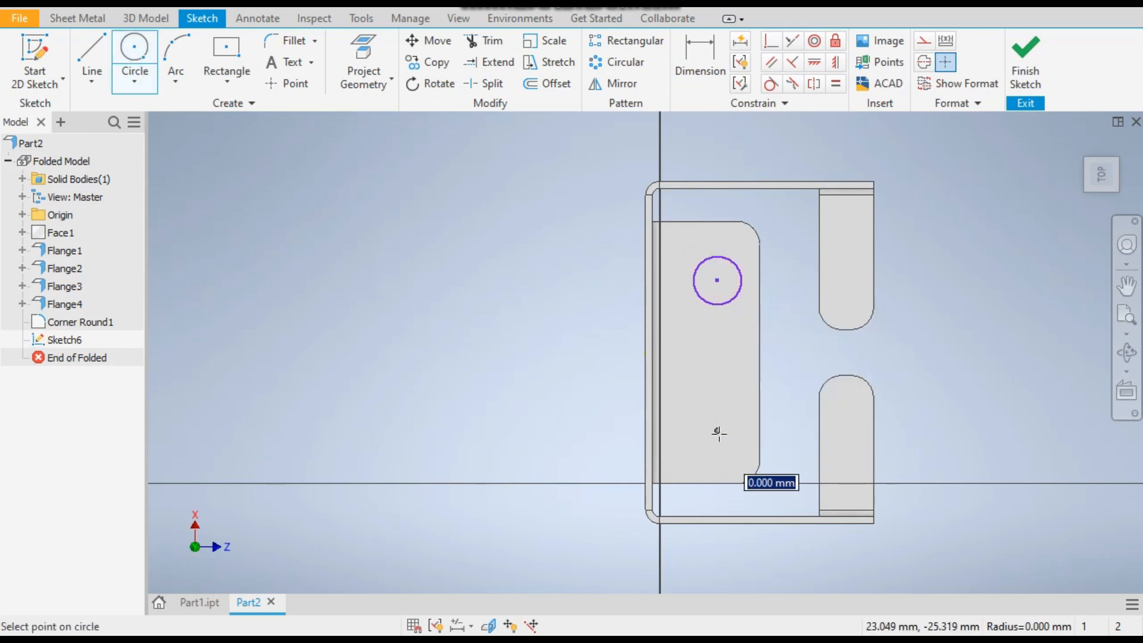
{"action": "left_click", "coordinate": [740, 446]}
{"action": "left_click", "coordinate": [845, 269]}
{"action": "left_click", "coordinate": [855, 291]}
{"action": "left_click", "coordinate": [845, 431]}
{"action": "left_click", "coordinate": [856, 416]}
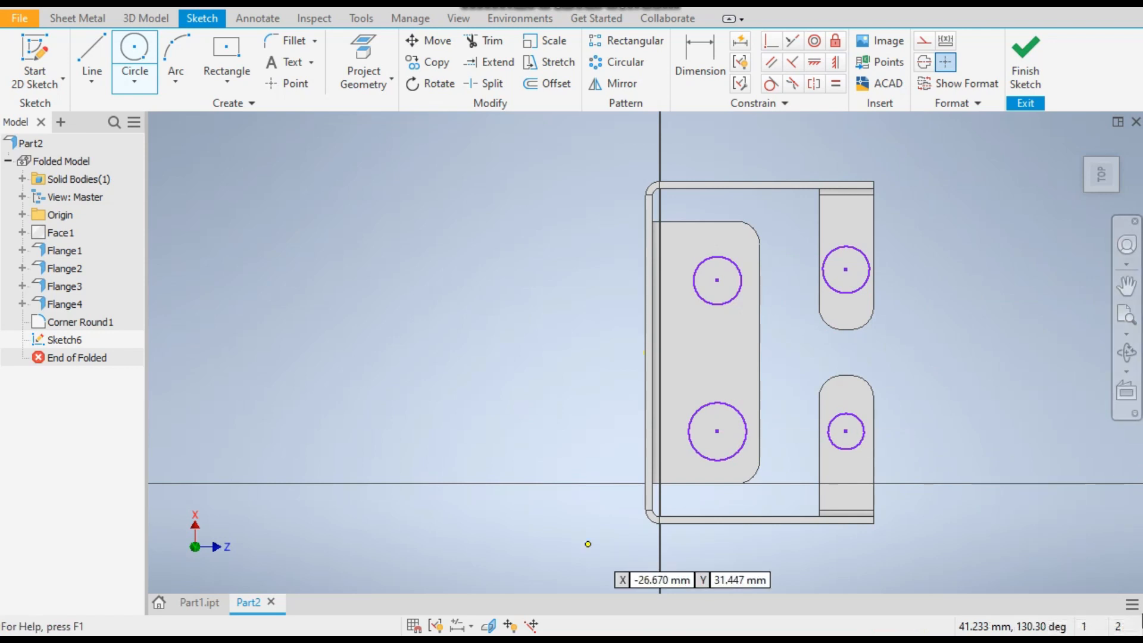
Dimension the back flange's upper circle centre 20 mm from the flange's nearby short edge
{"action": "left_click", "coordinate": [712, 47]}
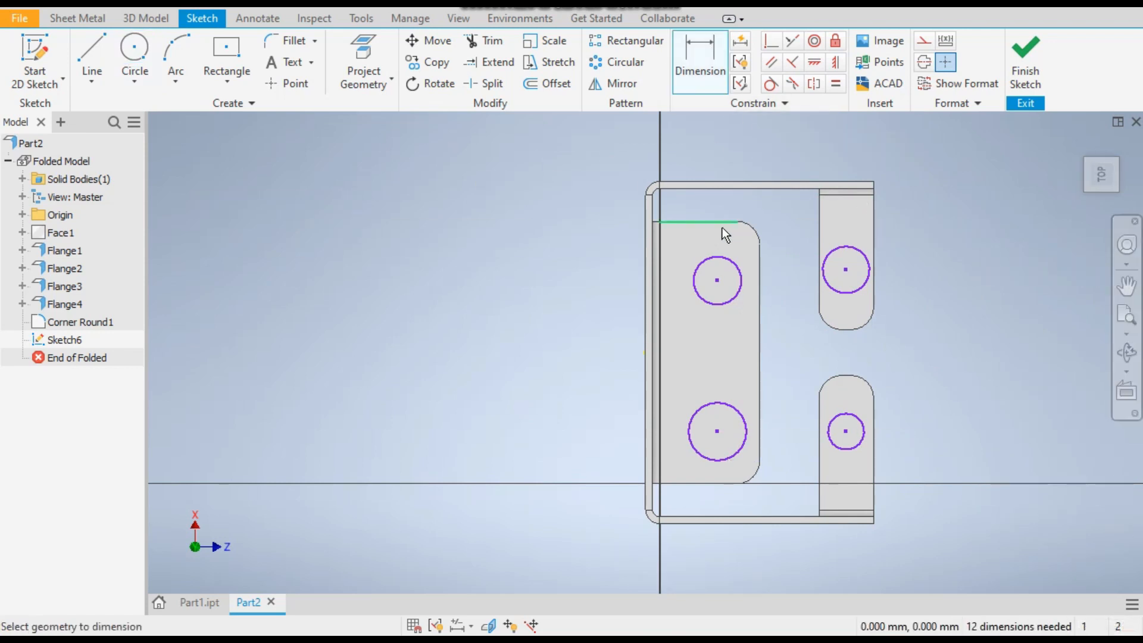
{"action": "left_click", "coordinate": [713, 224]}
{"action": "left_click", "coordinate": [727, 267]}
{"action": "left_click", "coordinate": [608, 251]}
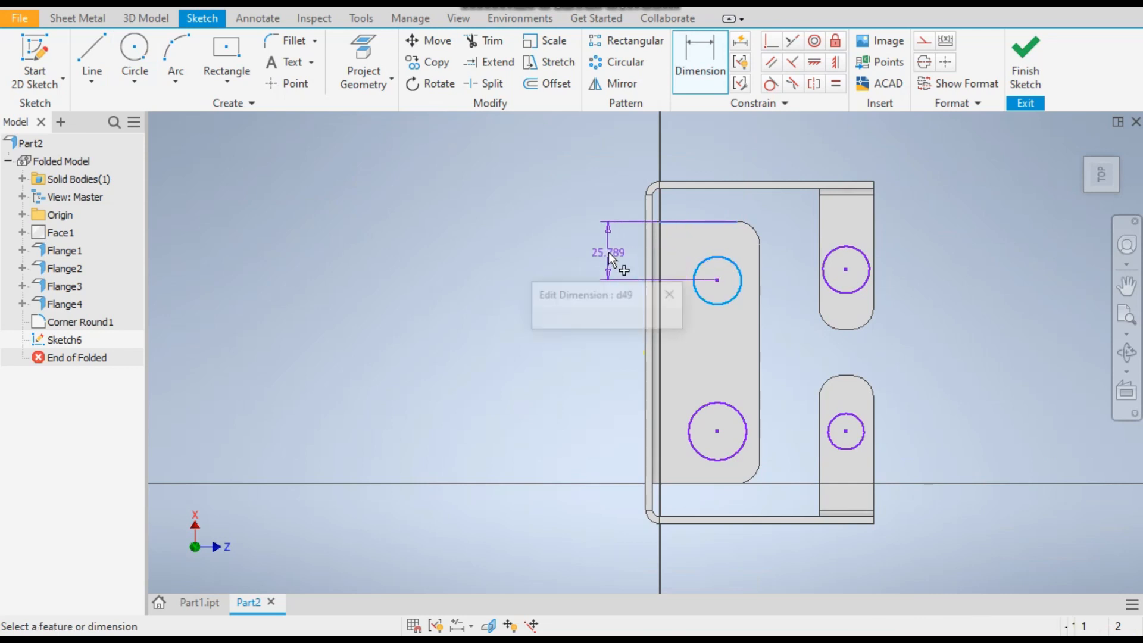
{"action": "type", "text": "20"}
{"action": "key", "text": "Return"}
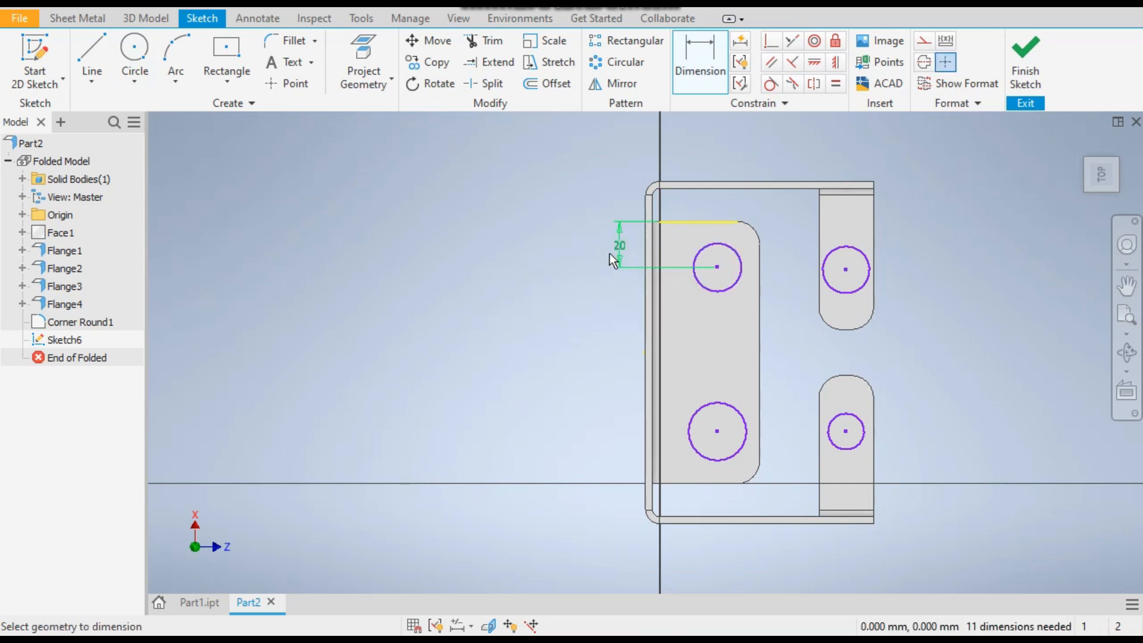
Dimension the same circle's centre 15 mm from the back flange's long free edge
{"action": "left_click", "coordinate": [727, 287]}
{"action": "left_click", "coordinate": [760, 306]}
{"action": "left_click", "coordinate": [747, 325]}
{"action": "type", "text": "15"}
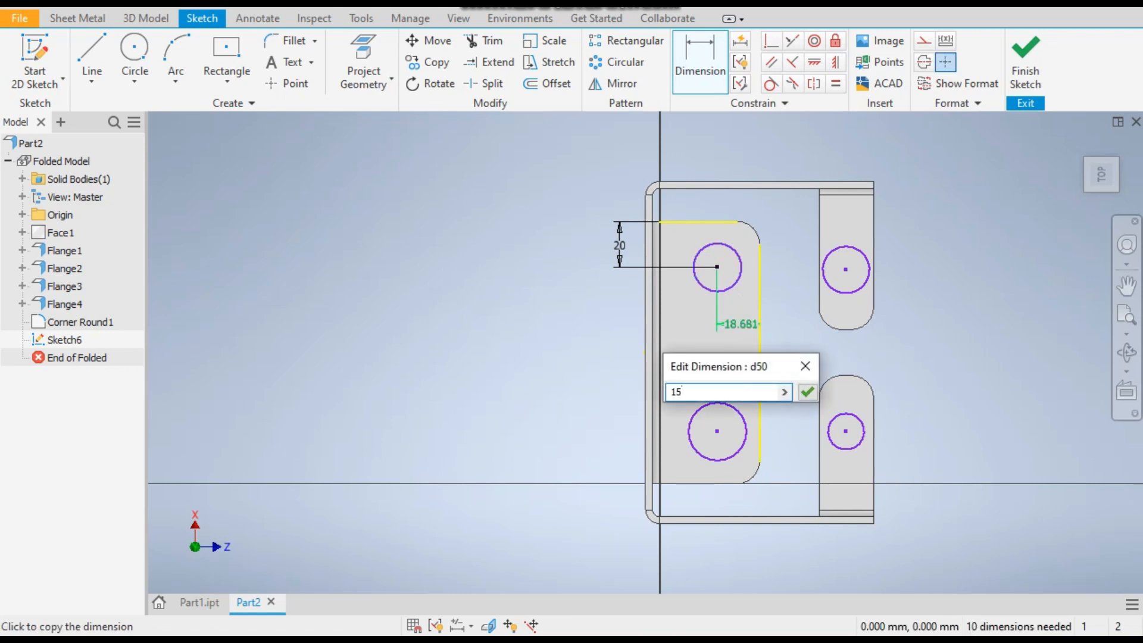
{"action": "key", "text": "Return"}
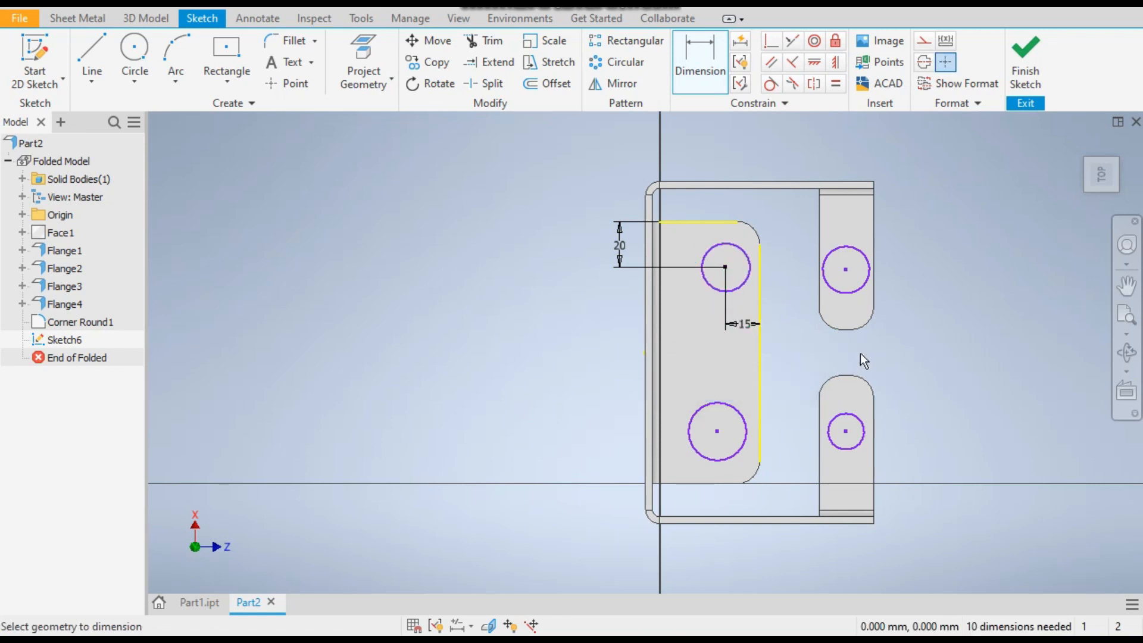
Align the centres of the back flange's two circles with a Horizontal constraint
{"action": "left_click", "coordinate": [836, 63]}
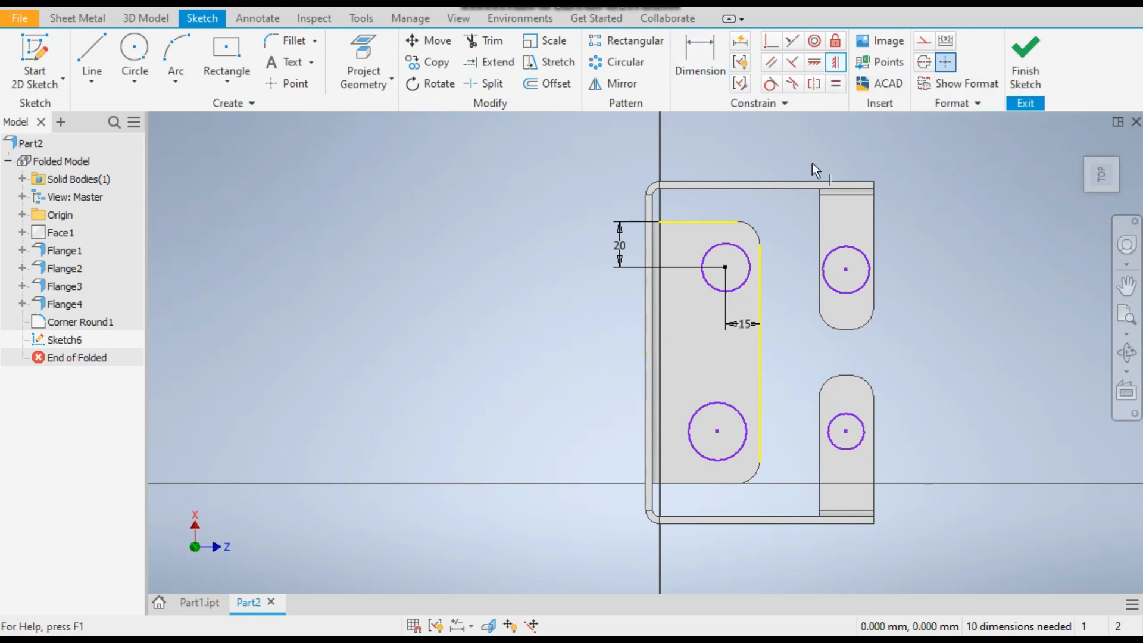
{"action": "left_click", "coordinate": [814, 63]}
{"action": "left_click", "coordinate": [725, 267]}
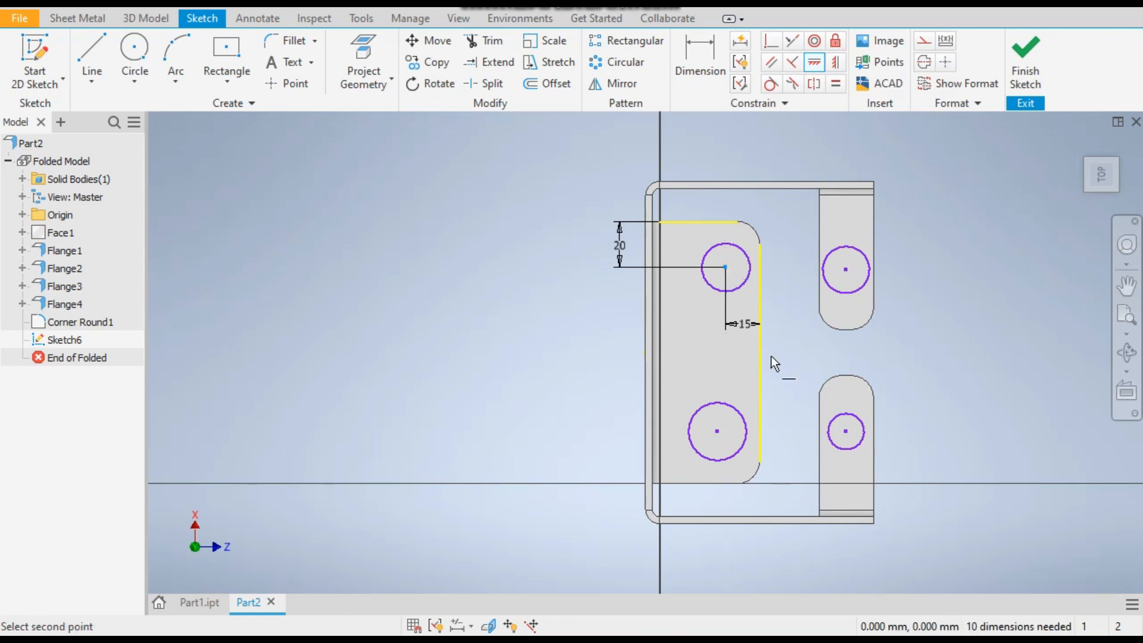
{"action": "left_click", "coordinate": [717, 431]}
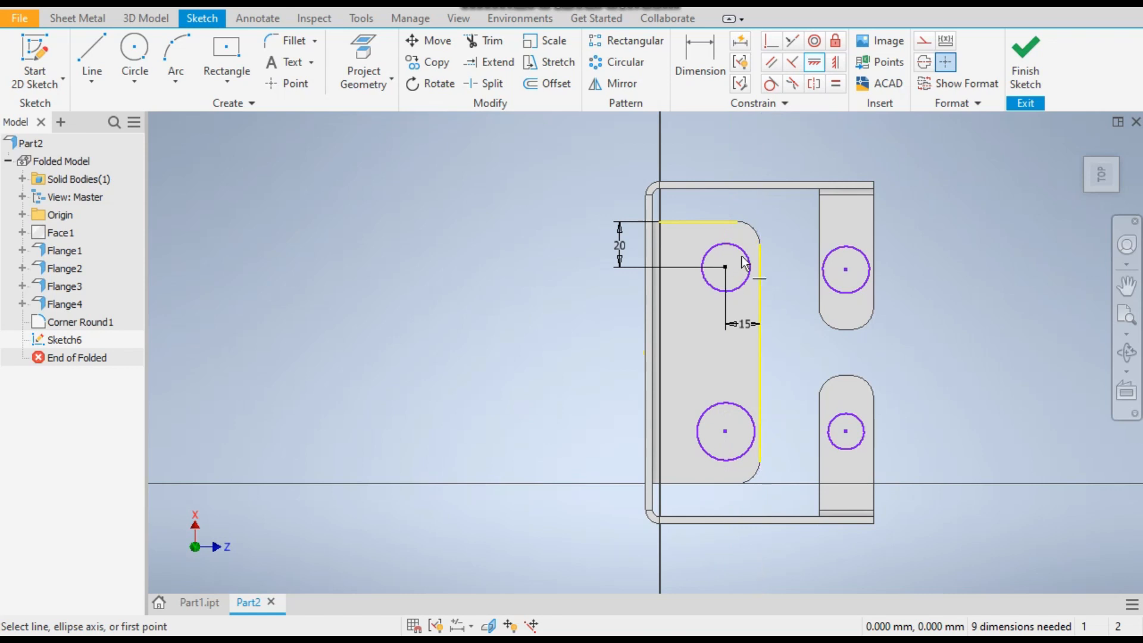
Dimension the back flange's lower circle centre 20 mm from the flange's opposite short edge
{"action": "left_click", "coordinate": [699, 54]}
{"action": "left_click", "coordinate": [712, 483]}
{"action": "left_click", "coordinate": [725, 434]}
{"action": "left_click", "coordinate": [595, 463]}
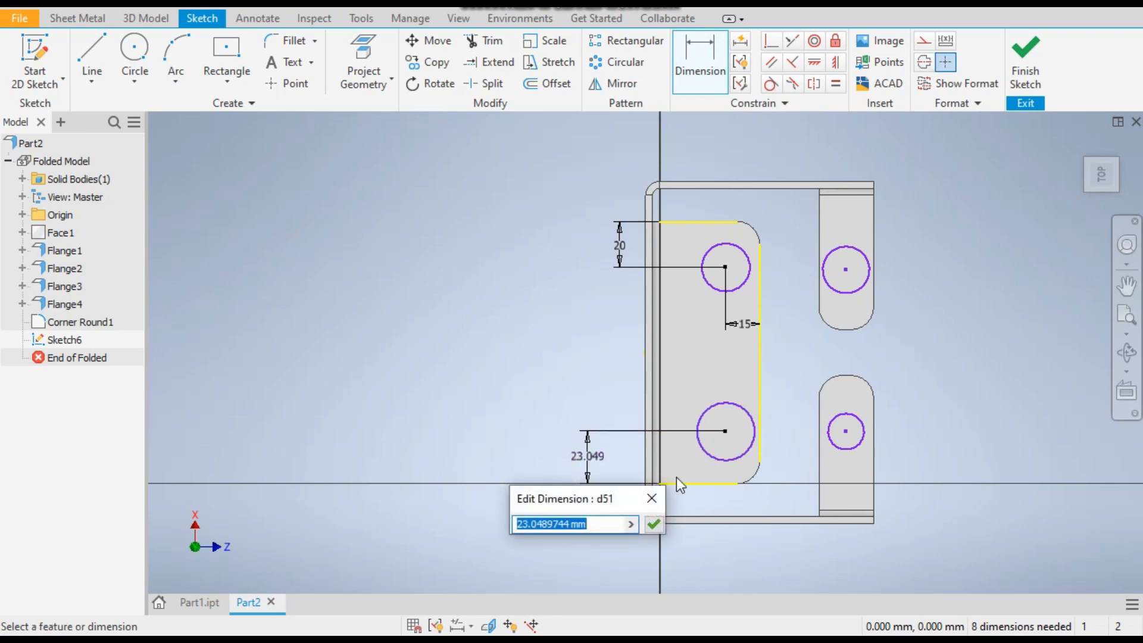
{"action": "type", "text": "20"}
{"action": "key", "text": "Return"}
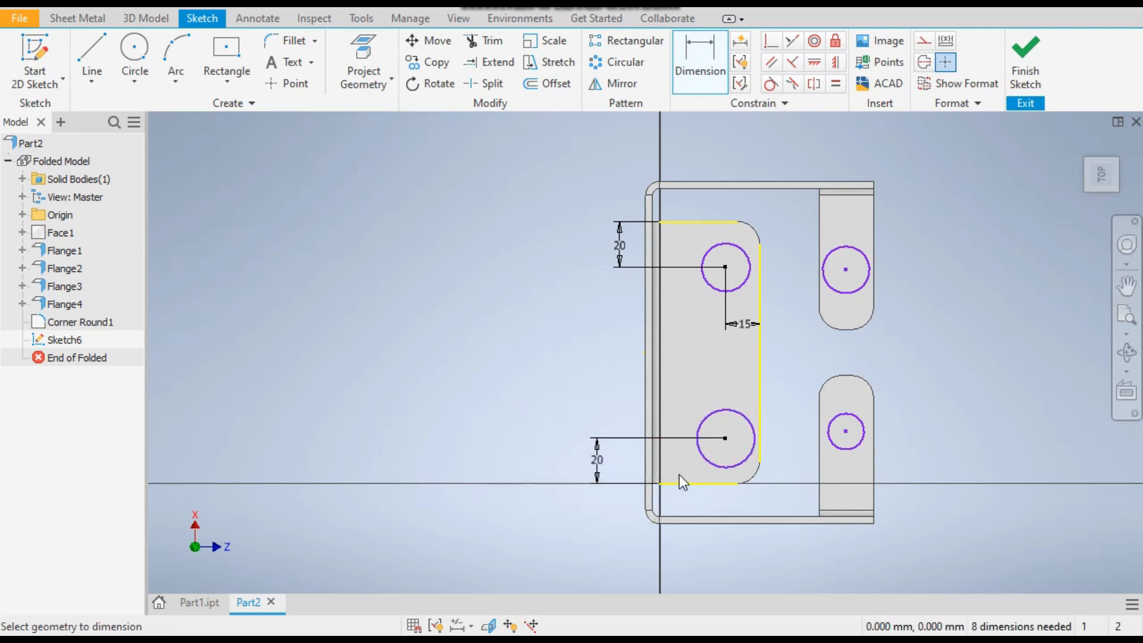
Set the diameter of the back flange's upper circle to 15 mm
{"action": "left_click", "coordinate": [747, 286]}
{"action": "left_click", "coordinate": [785, 323]}
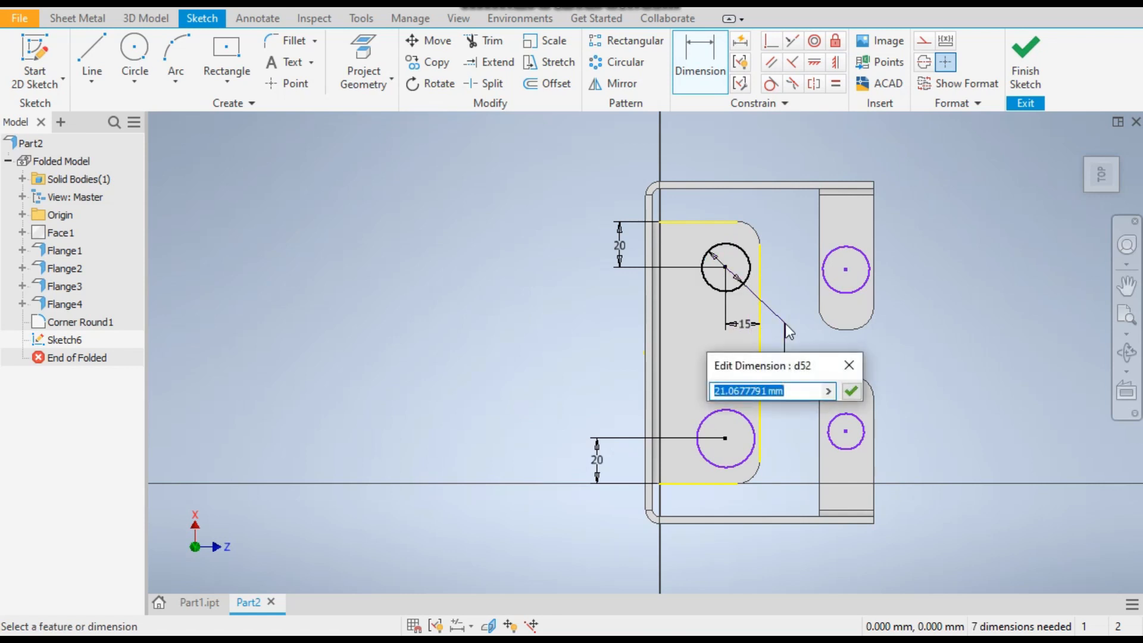
{"action": "type", "text": "15"}
{"action": "key", "text": "Return"}
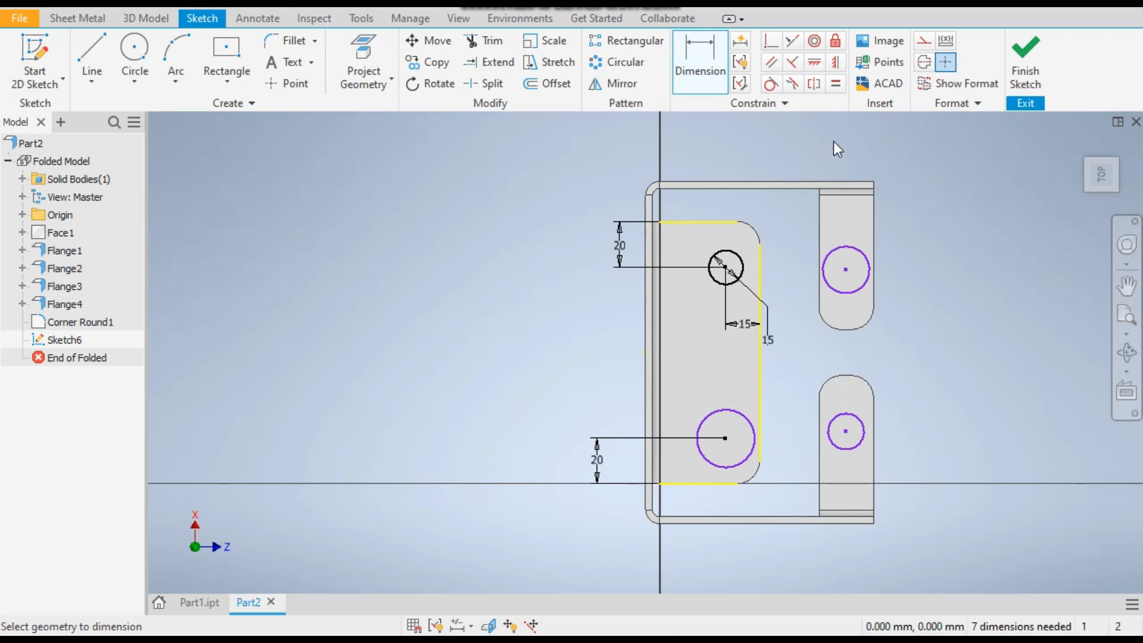
Apply Equal constraints between the back flange's two circles and between the two narrow flanges' circles
{"action": "left_click", "coordinate": [837, 85]}
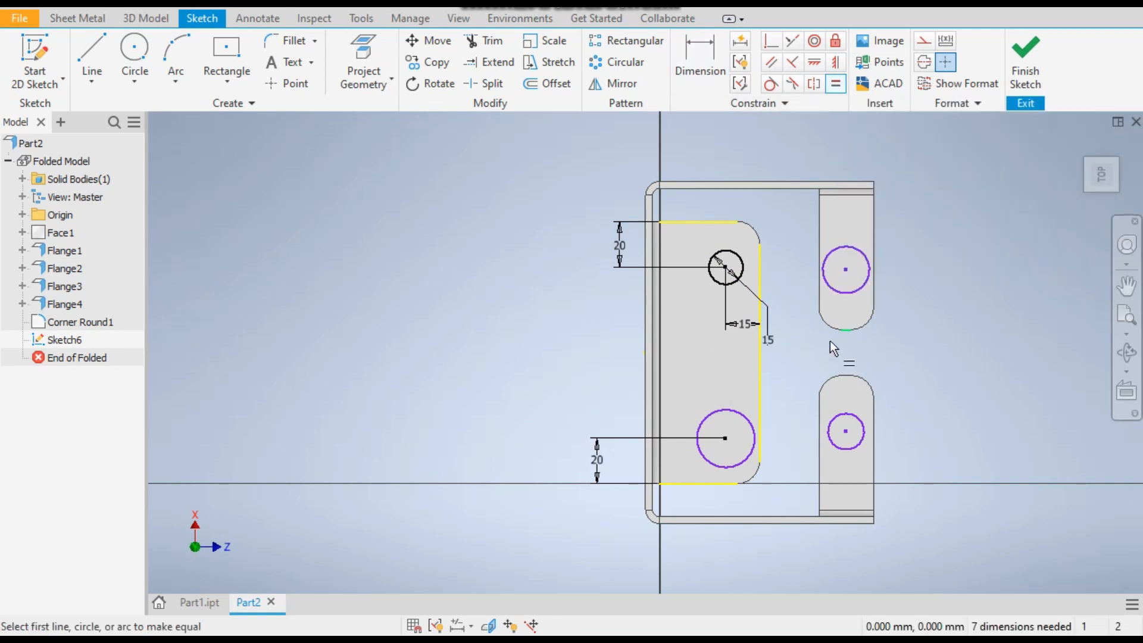
{"action": "left_click", "coordinate": [744, 269]}
{"action": "left_click", "coordinate": [755, 424]}
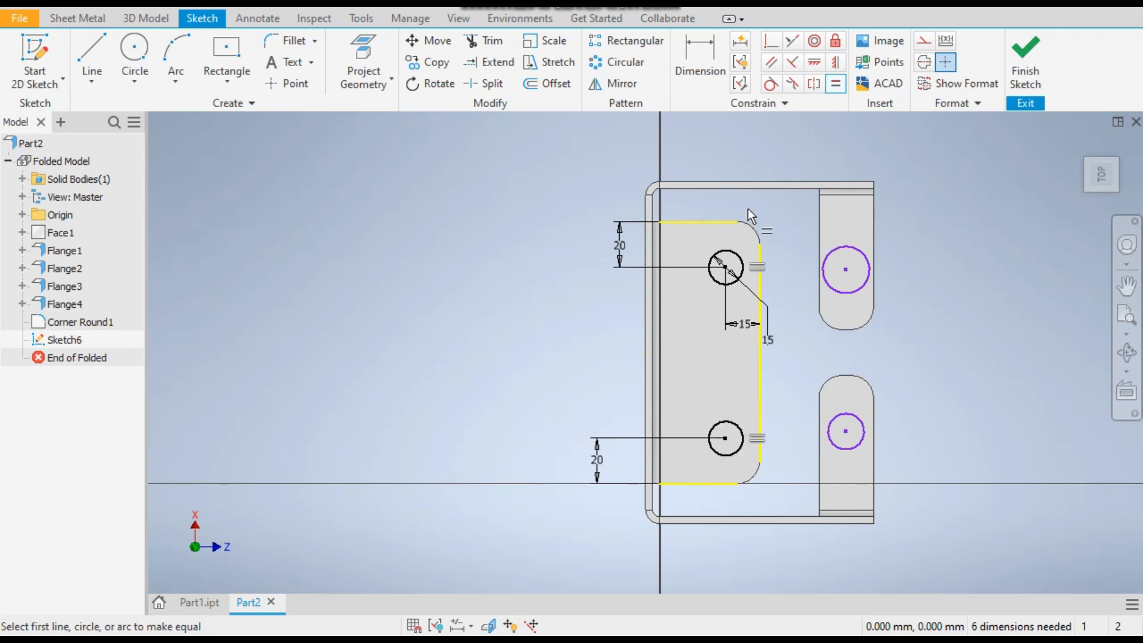
{"action": "left_click", "coordinate": [867, 251]}
{"action": "left_click", "coordinate": [858, 416]}
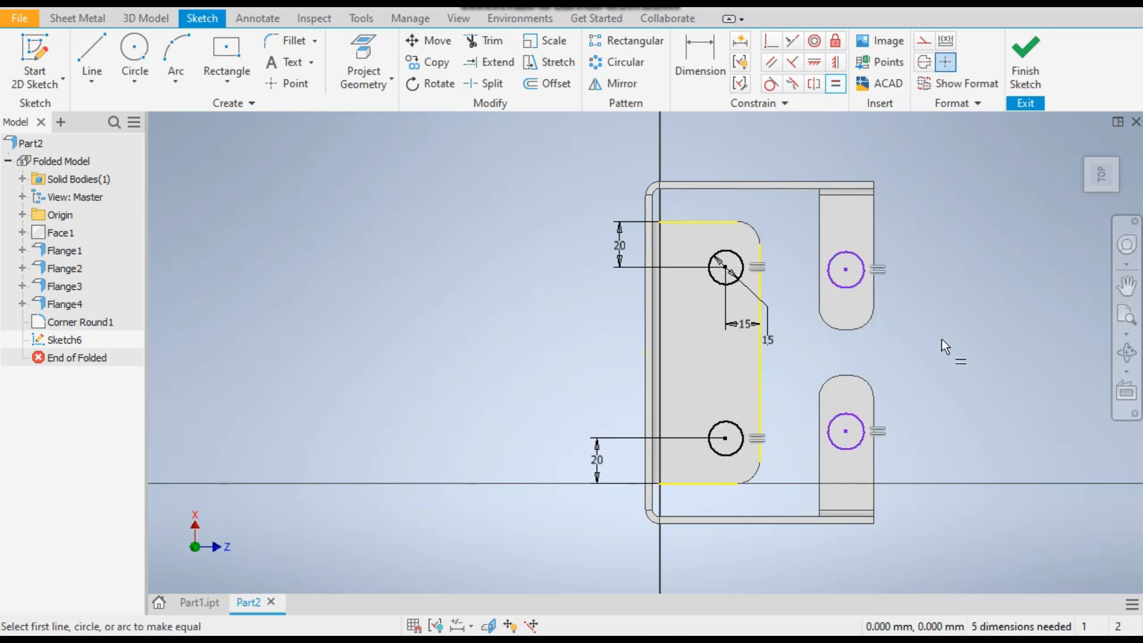
Set the diameter of the upper narrow flange's circle to 10 mm
{"action": "left_click", "coordinate": [699, 62]}
{"action": "left_click", "coordinate": [863, 269]}
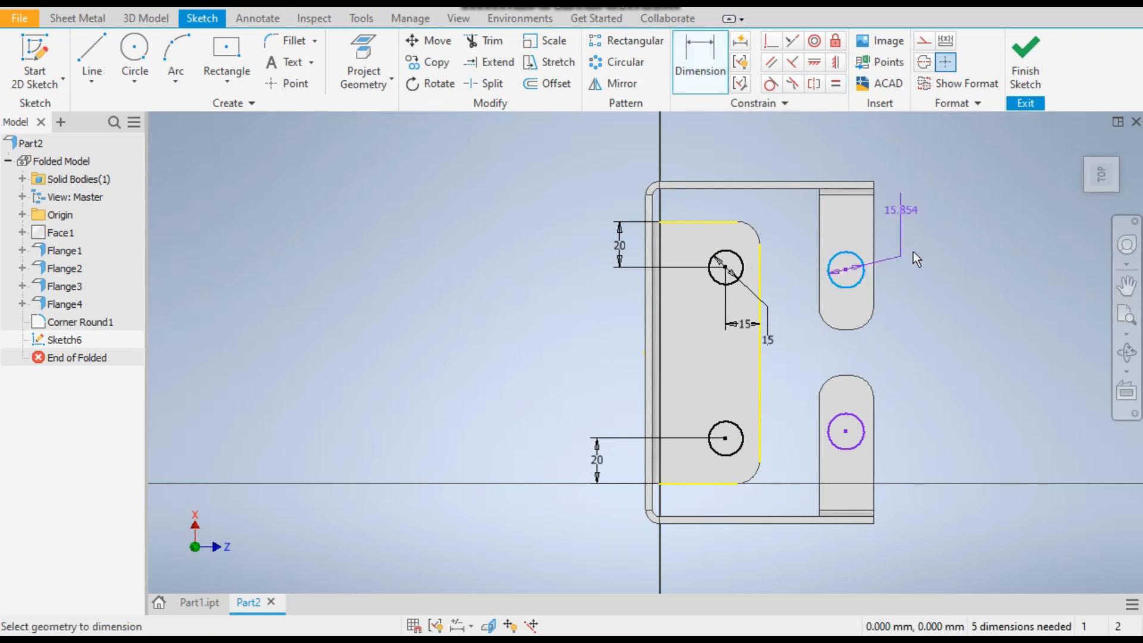
{"action": "left_click", "coordinate": [926, 245]}
{"action": "type", "text": "10"}
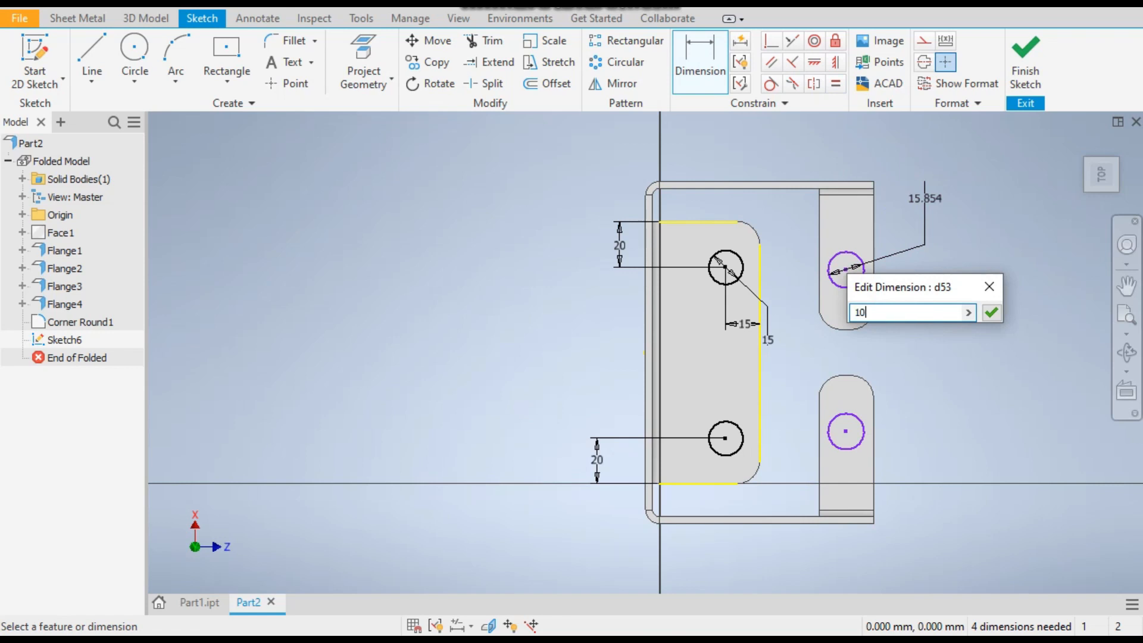
{"action": "key", "text": "Return"}
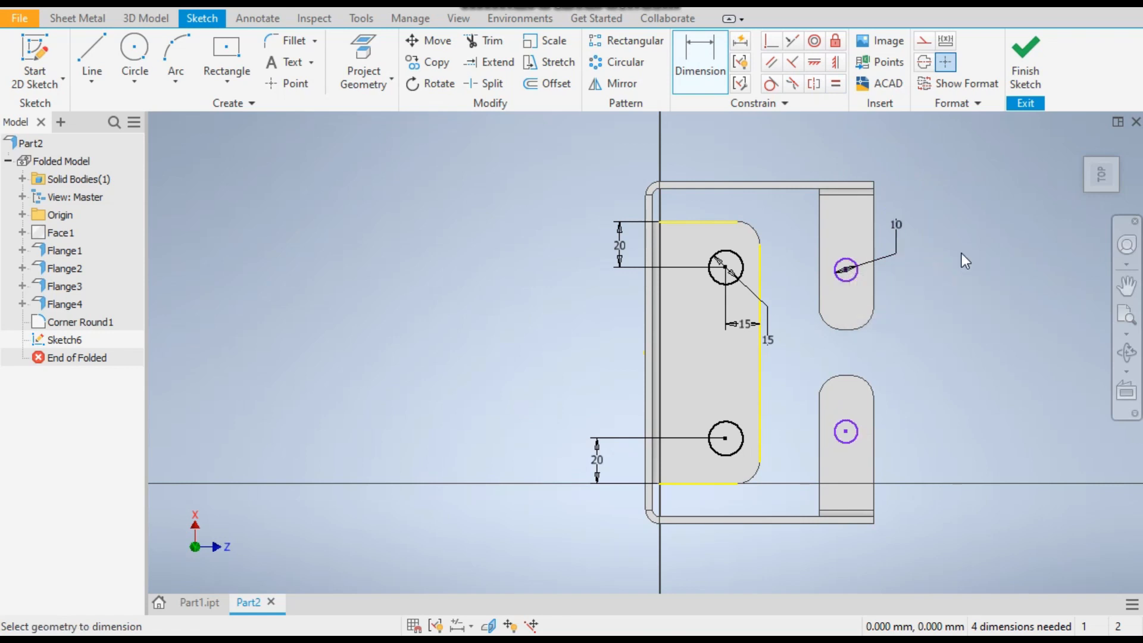
Dimension the upper narrow flange's circle centre 12.5 mm from the flange's long edge facing the back flange
{"action": "left_click", "coordinate": [821, 279]}
{"action": "left_click", "coordinate": [846, 270]}
{"action": "left_click", "coordinate": [895, 276]}
{"action": "type", "text": "12.5"}
{"action": "key", "text": "Return"}
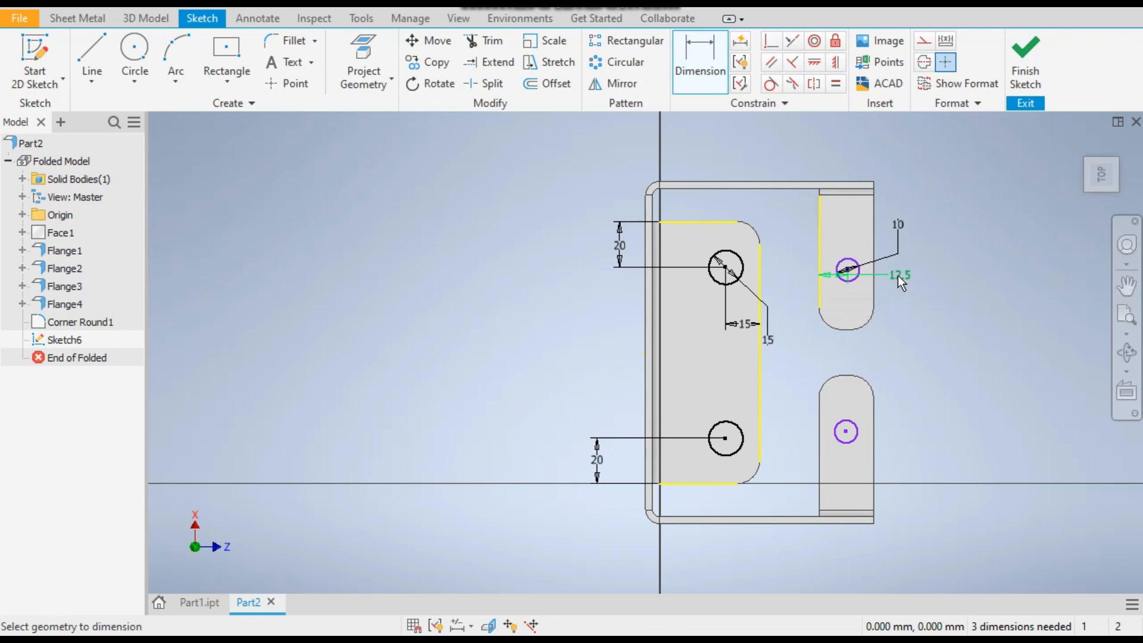
Dimension the upper narrow flange's circle centre 10 mm from the flange's rounded end
{"action": "left_click", "coordinate": [850, 333]}
{"action": "left_click", "coordinate": [903, 303]}
{"action": "type", "text": "10"}
{"action": "key", "text": "Return"}
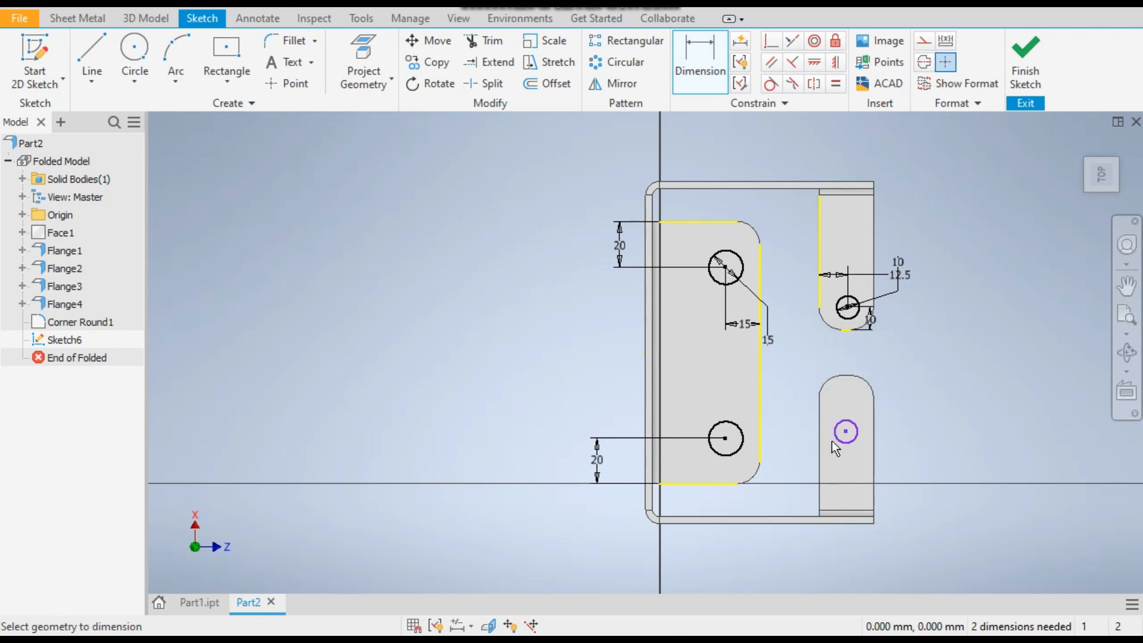
Dimension the lower narrow flange's circle centre 10 mm from that flange's rounded end
{"action": "left_click", "coordinate": [852, 382]}
{"action": "left_click", "coordinate": [921, 407]}
{"action": "type", "text": "10"}
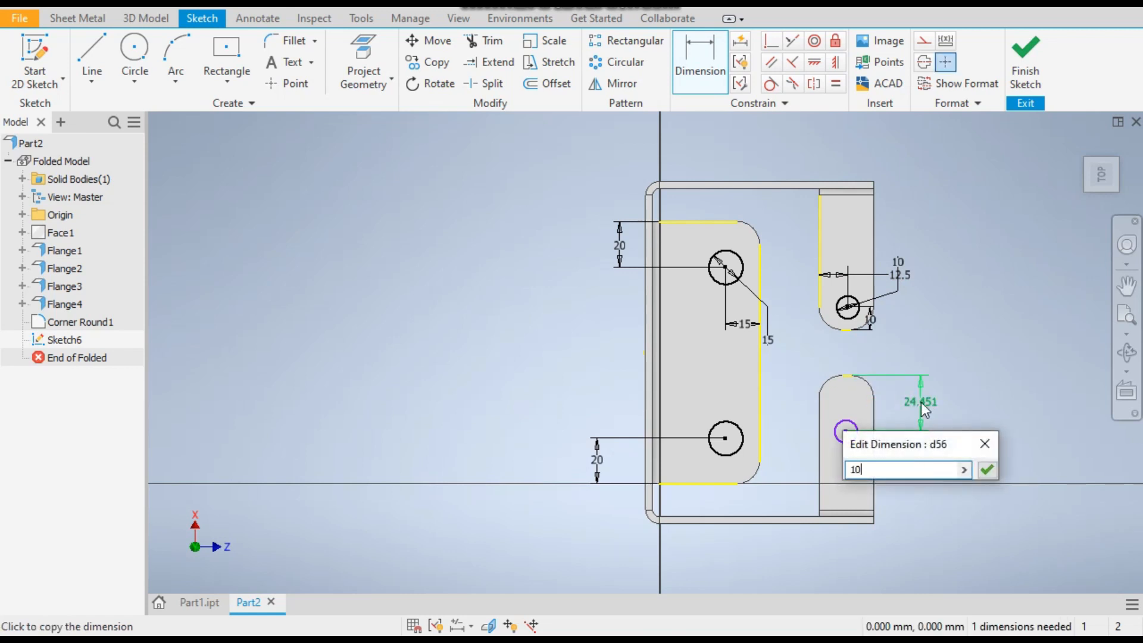
{"action": "key", "text": "Return"}
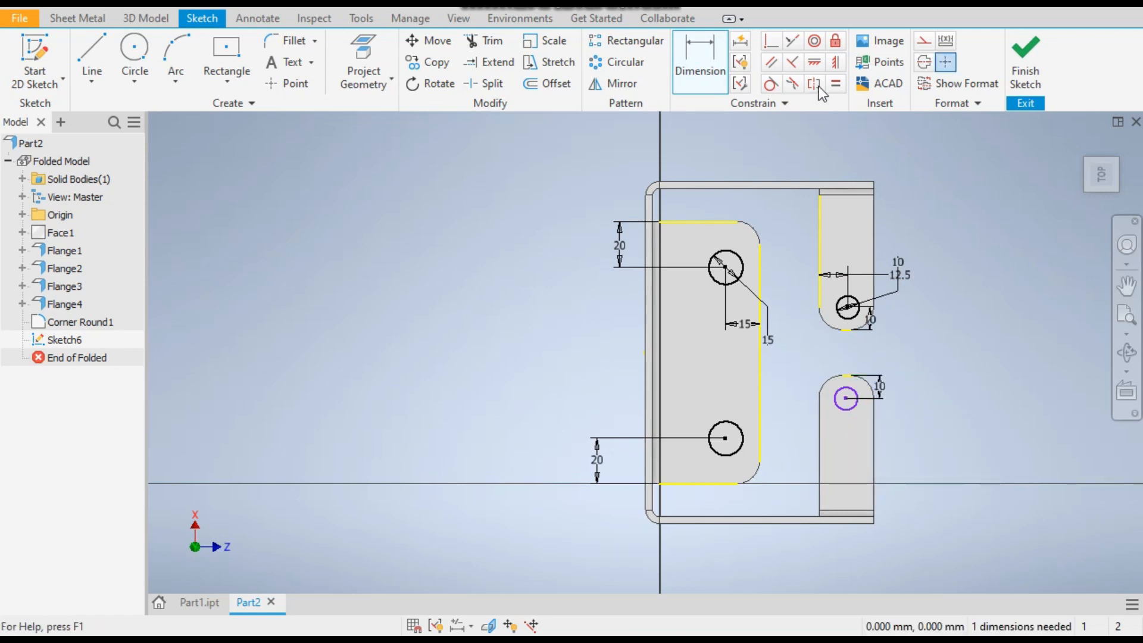
Align the centres of the two narrow flanges' circles with a Horizontal constraint and finish the sketch
{"action": "left_click", "coordinate": [816, 62]}
{"action": "left_click", "coordinate": [849, 306]}
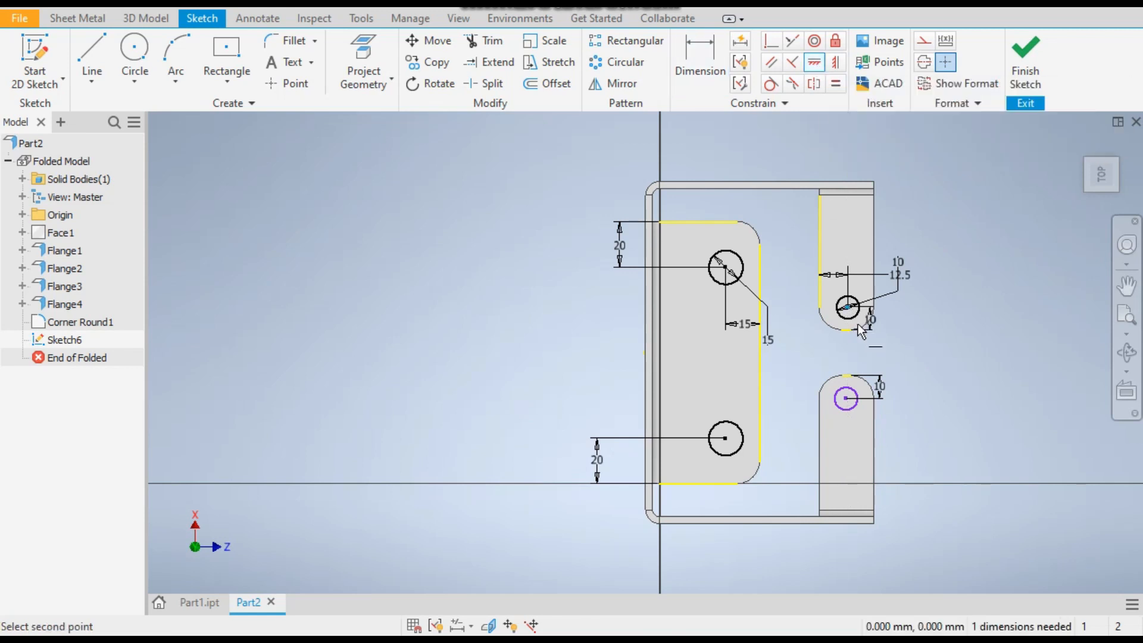
{"action": "left_click", "coordinate": [846, 398]}
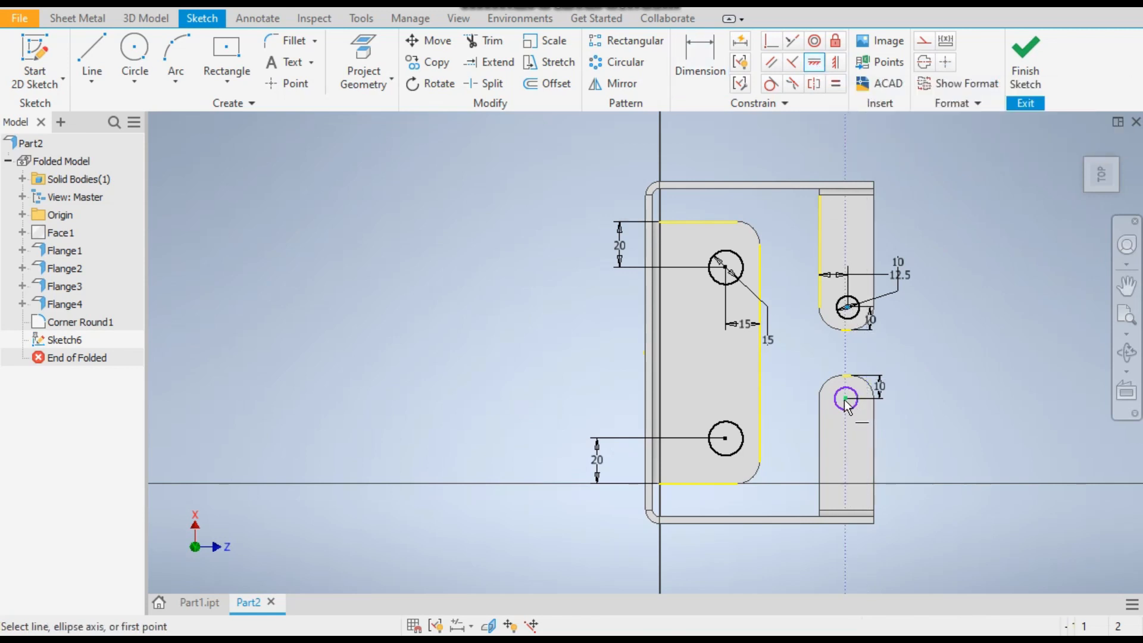
{"action": "left_click", "coordinate": [1014, 71]}
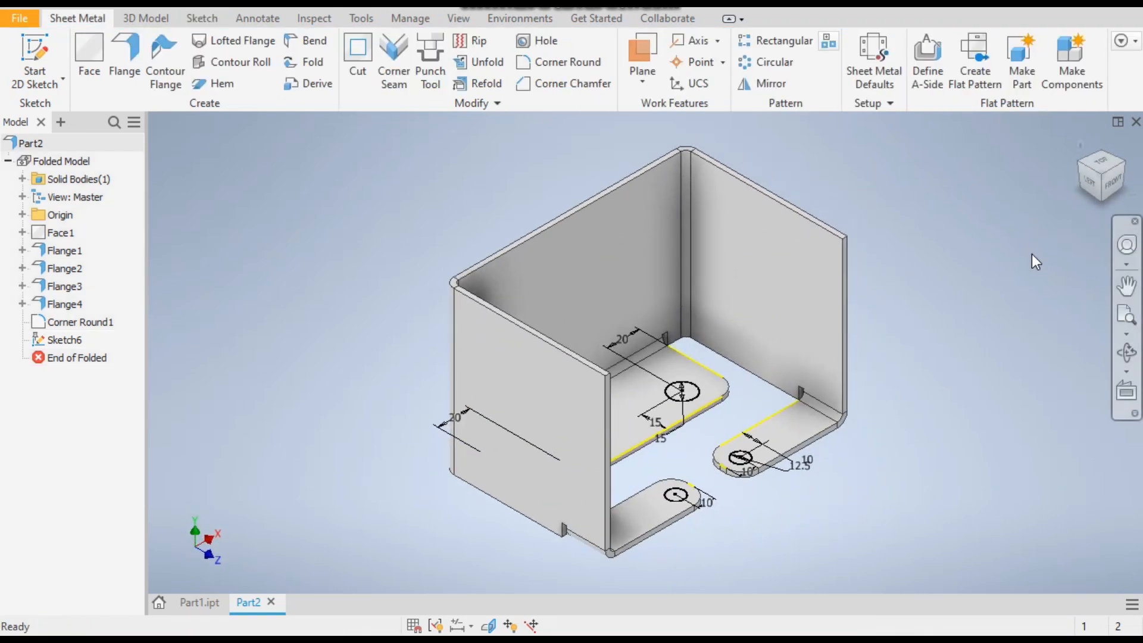
Cut all four sketched circles through the bottom flanges by the sheet Thickness
{"action": "left_click", "coordinate": [364, 65]}
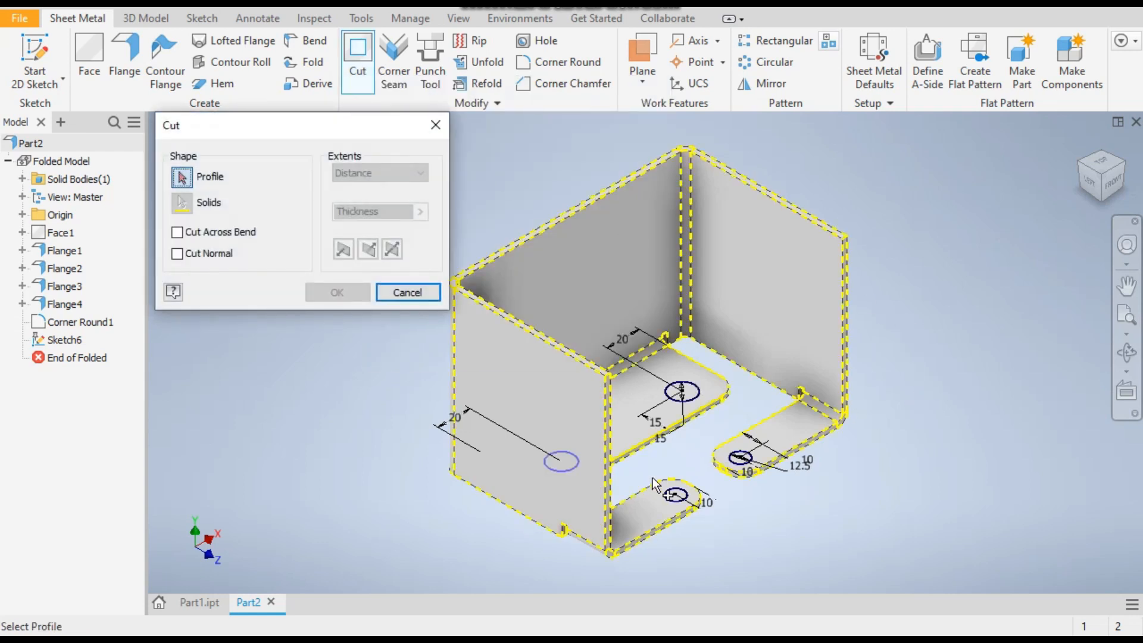
{"action": "left_click", "coordinate": [679, 393]}
{"action": "left_click", "coordinate": [740, 459]}
{"action": "left_click", "coordinate": [676, 495]}
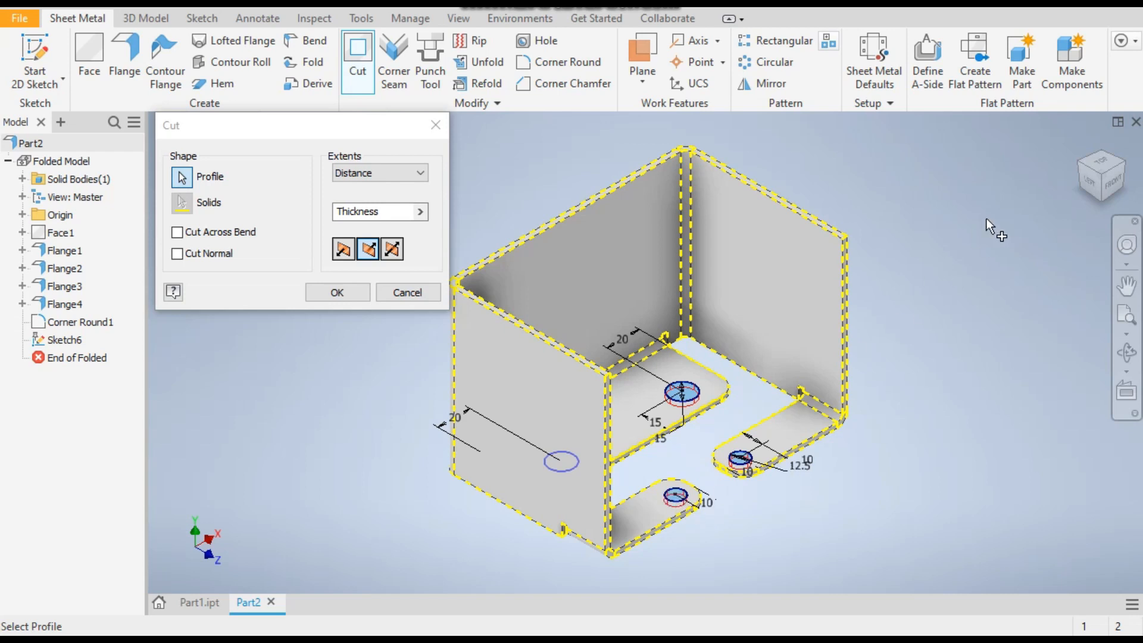
{"action": "left_click", "coordinate": [1074, 164]}
{"action": "left_click", "coordinate": [1074, 163]}
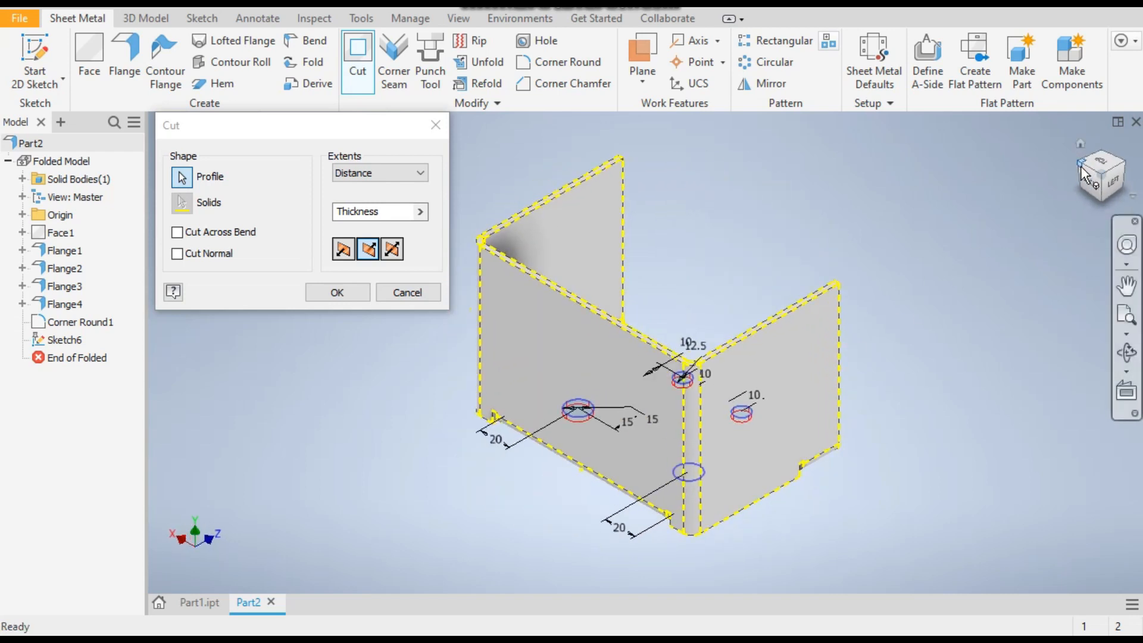
{"action": "left_click", "coordinate": [1128, 169]}
{"action": "left_click", "coordinate": [1128, 165]}
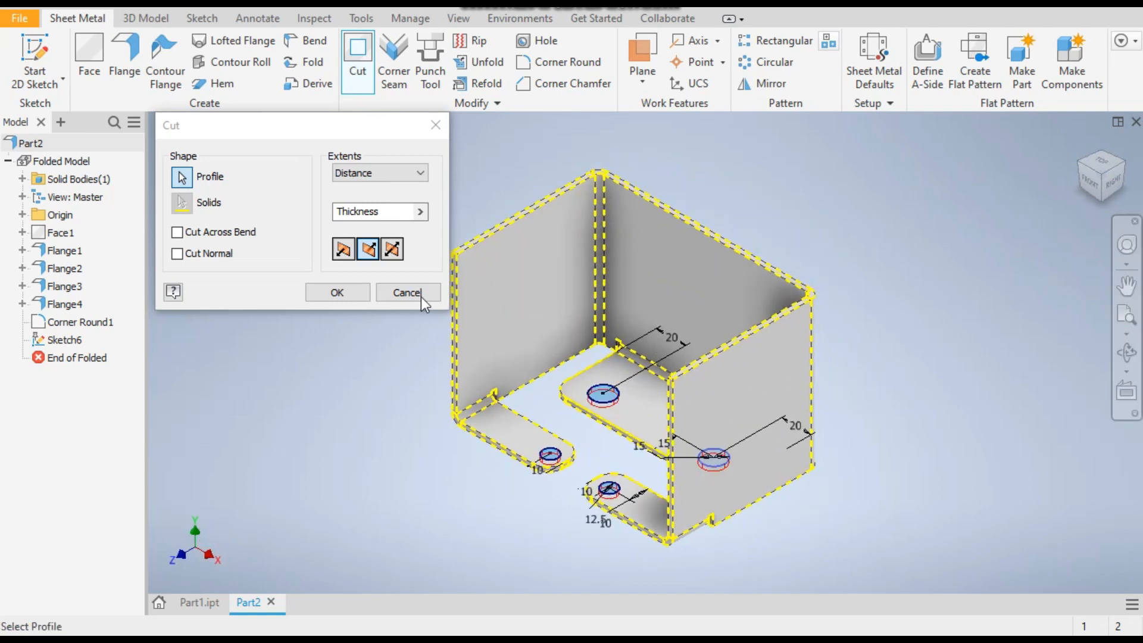
{"action": "mouse_move", "coordinate": [356, 218]}
{"action": "left_click", "coordinate": [338, 292]}
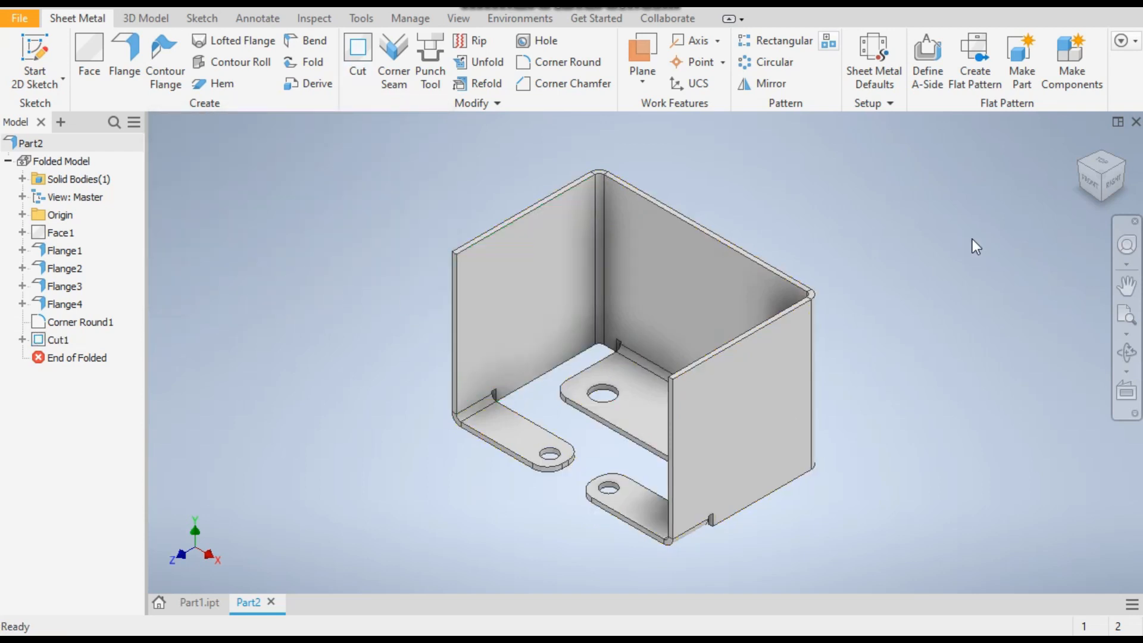
Check the finished example in Part1.ipt, then set up a two-distance corner chamfer in Part2 with Distance1 50 mm and Distance2 70 mm
{"action": "left_click", "coordinate": [1090, 172]}
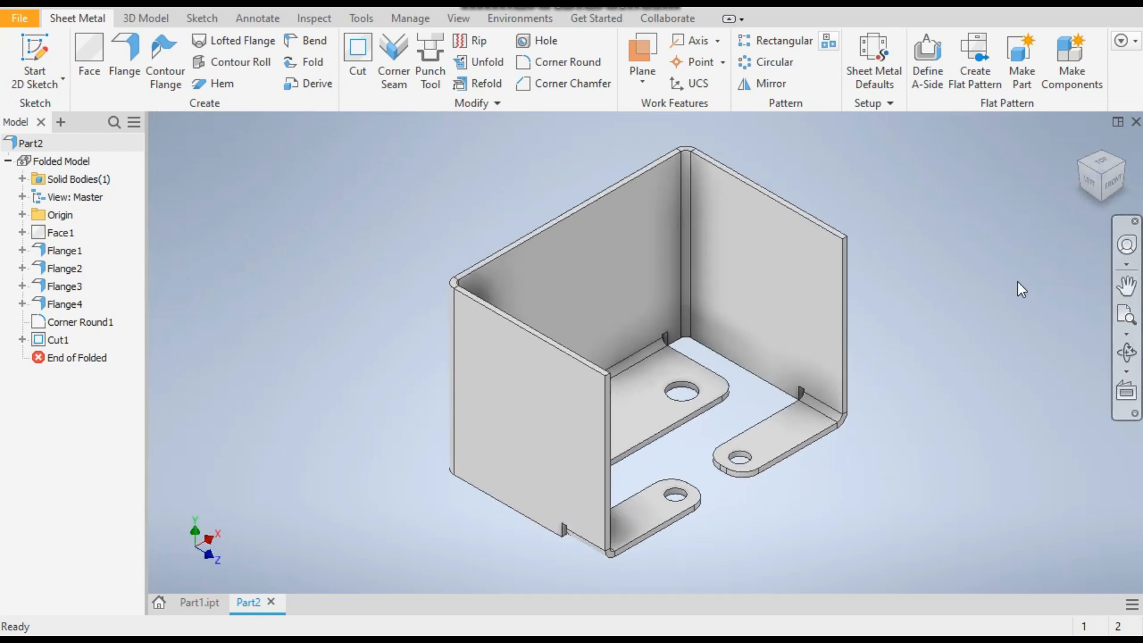
{"action": "left_click", "coordinate": [197, 611]}
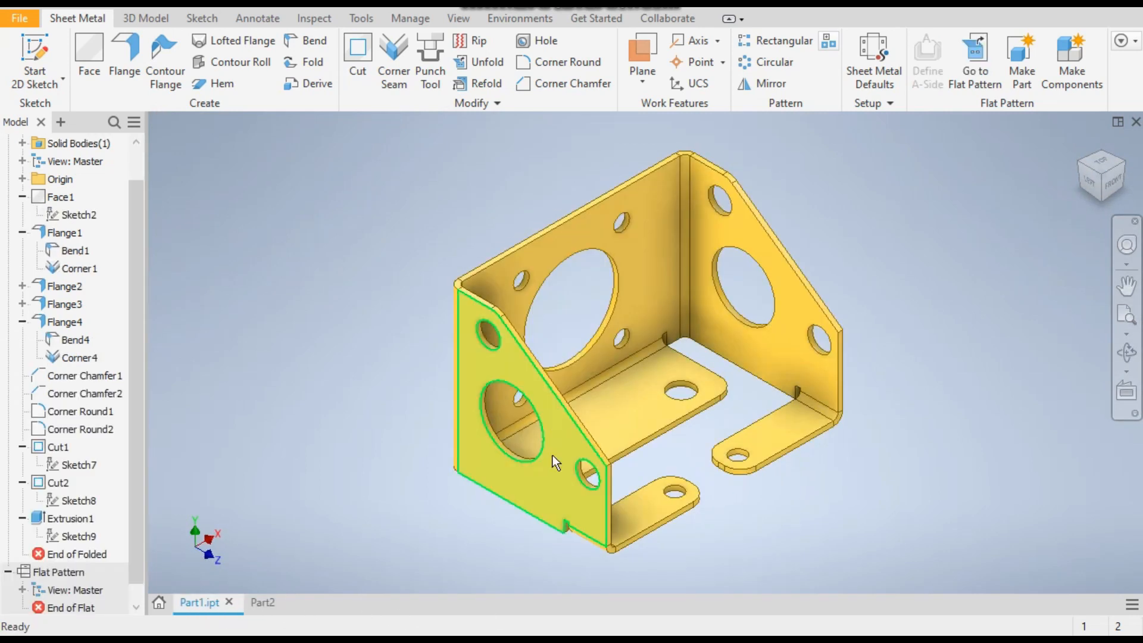
{"action": "left_click", "coordinate": [273, 601]}
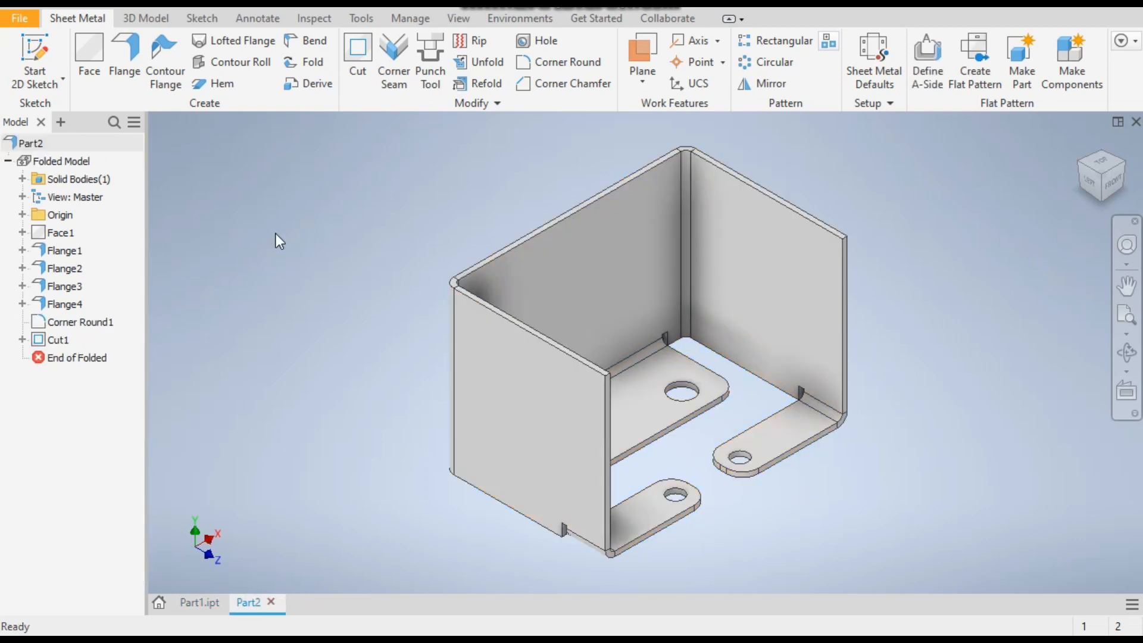
{"action": "left_click", "coordinate": [552, 85]}
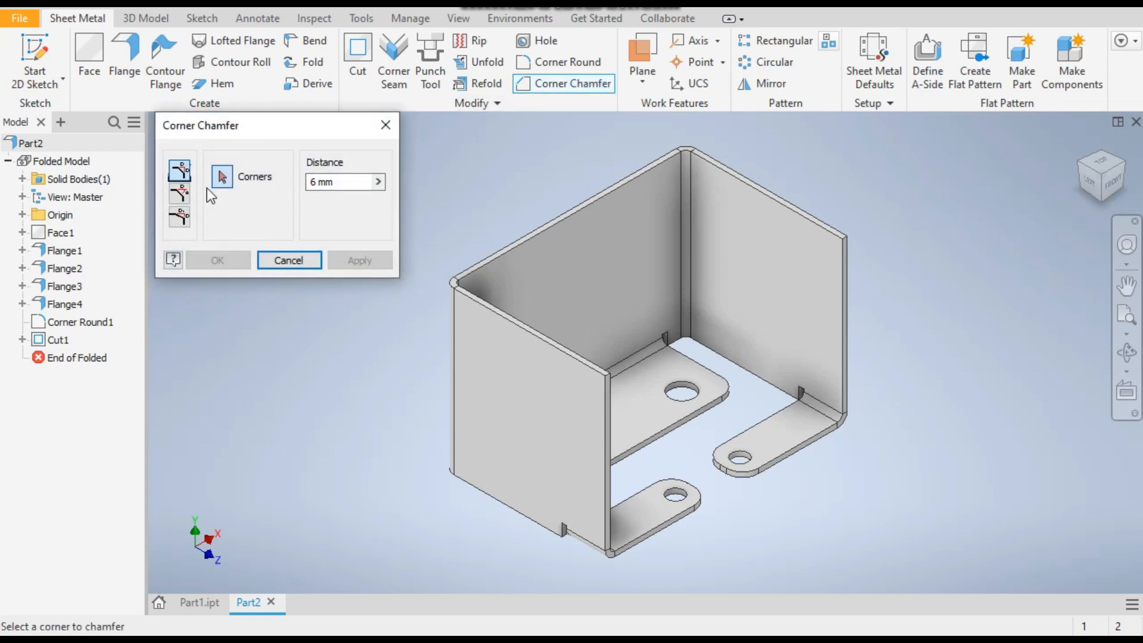
{"action": "left_click", "coordinate": [180, 219]}
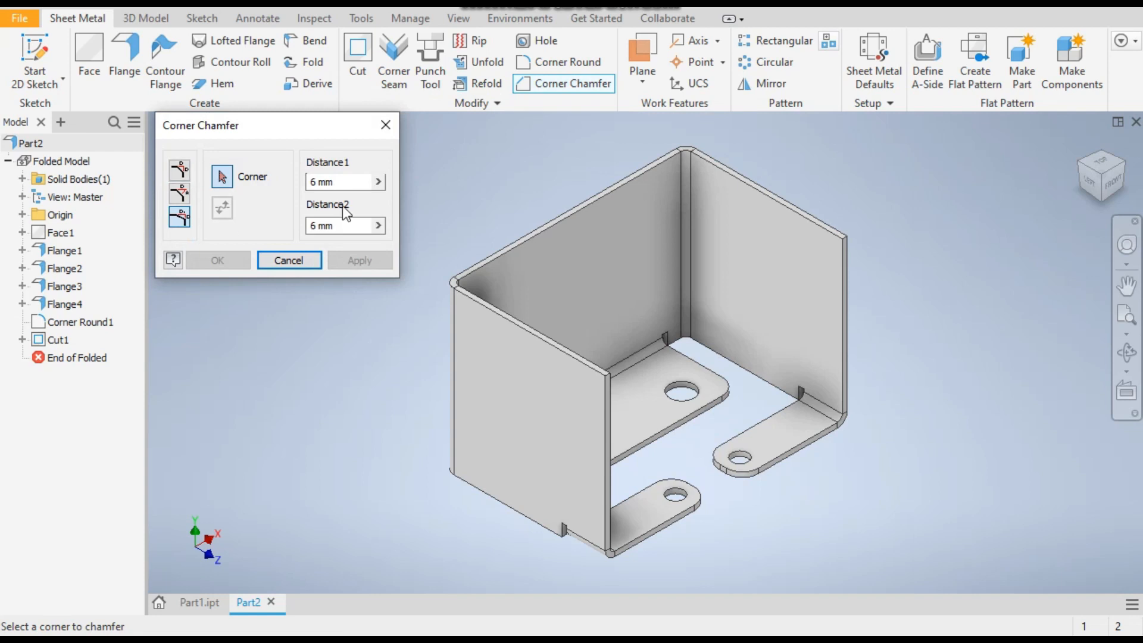
{"action": "left_click", "coordinate": [350, 183]}
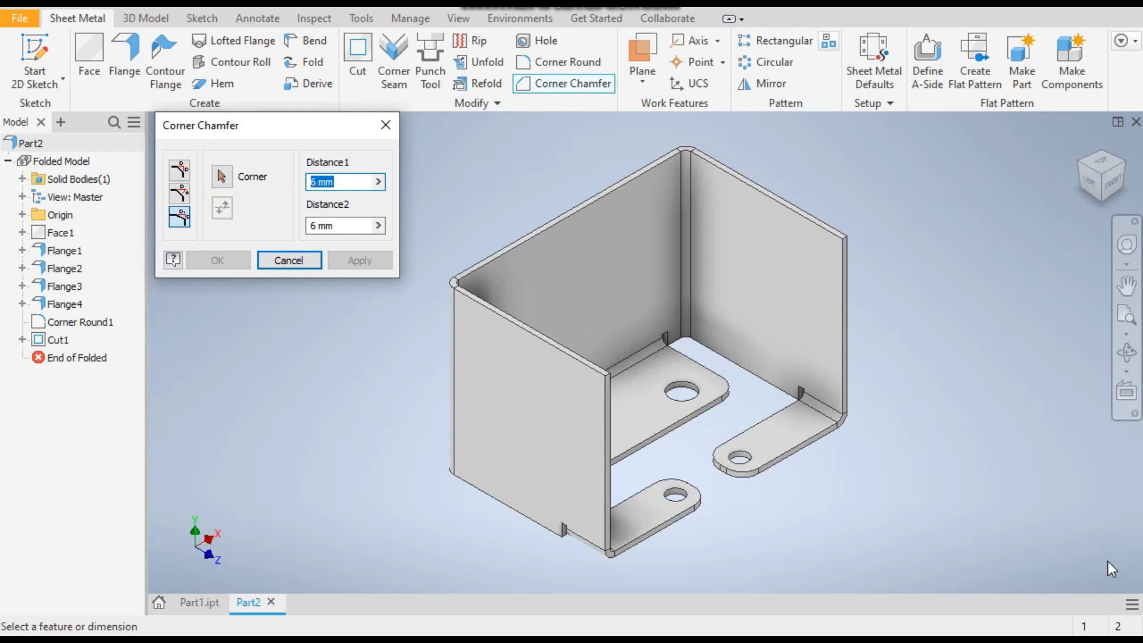
{"action": "type", "text": "50"}
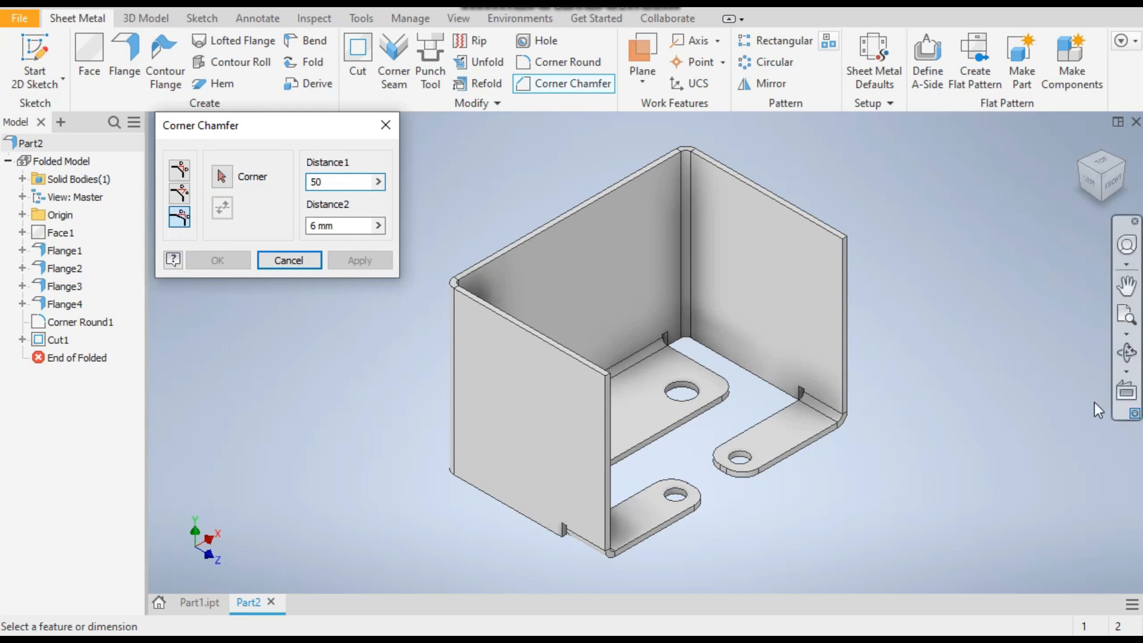
{"action": "key", "text": "Tab"}
{"action": "type", "text": "7"}
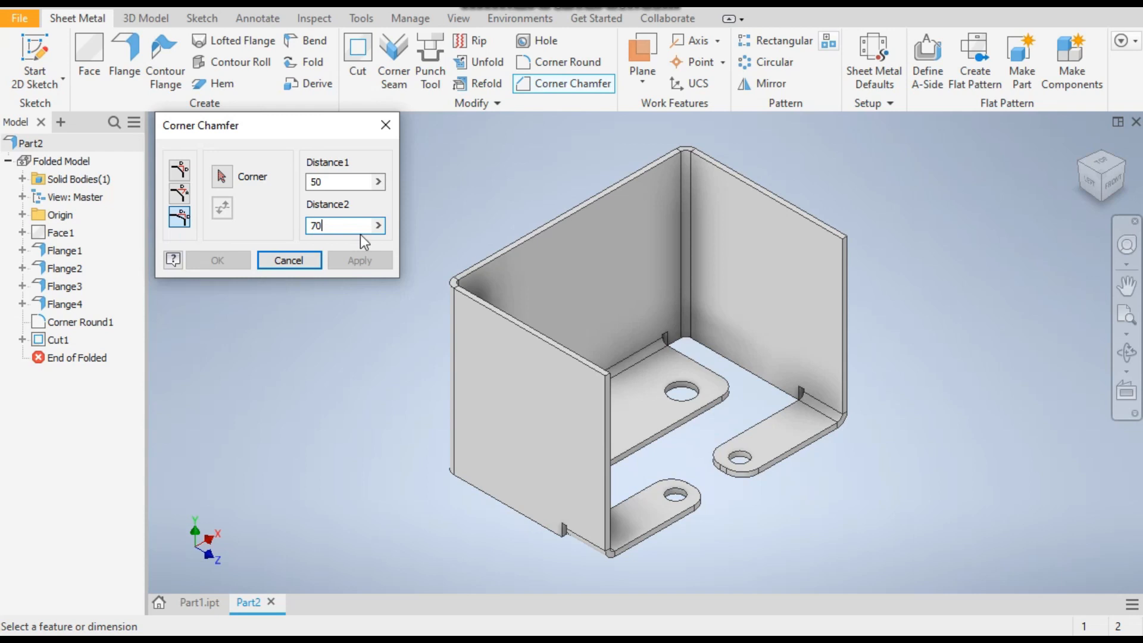
Chamfer the right side wall's free upper corner, flipped to run 50 mm down the vertical edge and 70 mm along the top edge
{"action": "left_click", "coordinate": [221, 177]}
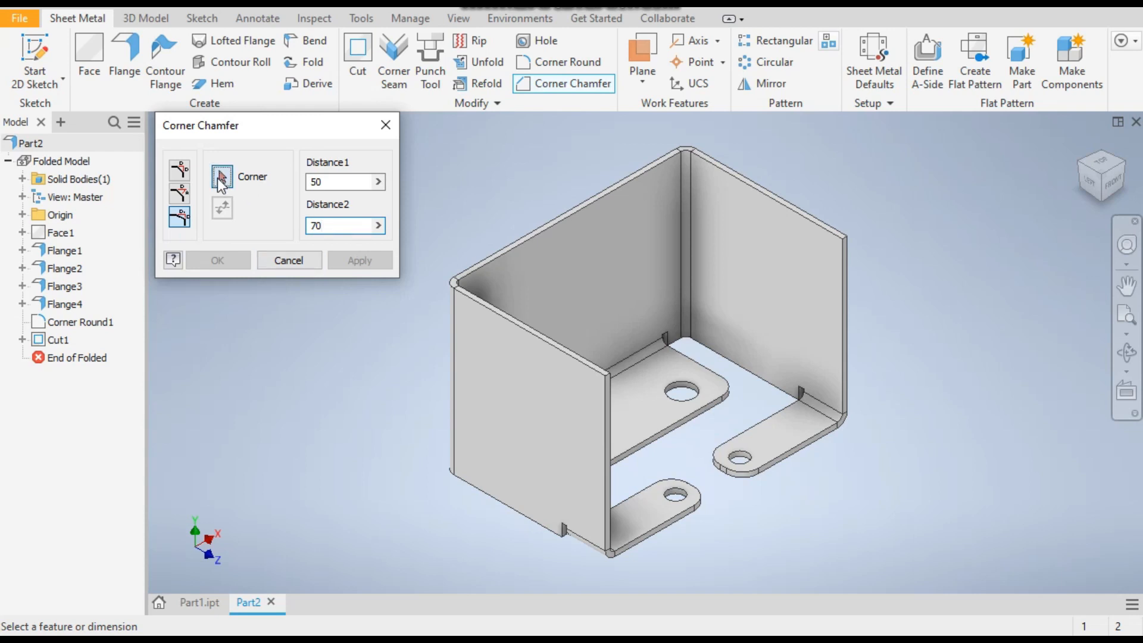
{"action": "left_click", "coordinate": [604, 375]}
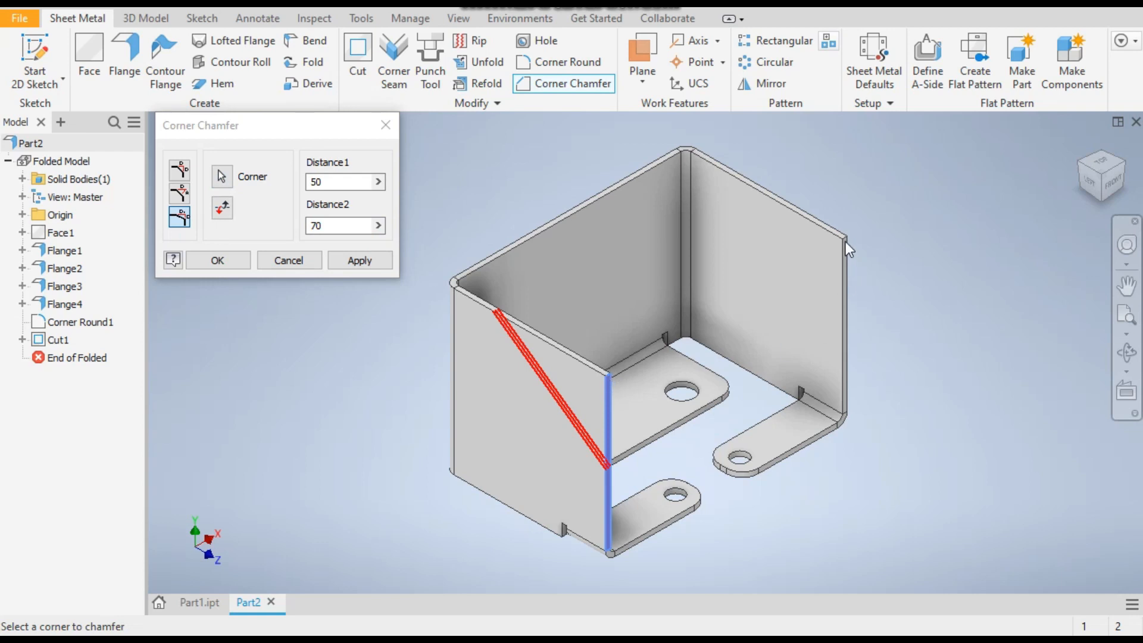
{"action": "left_click", "coordinate": [237, 178]}
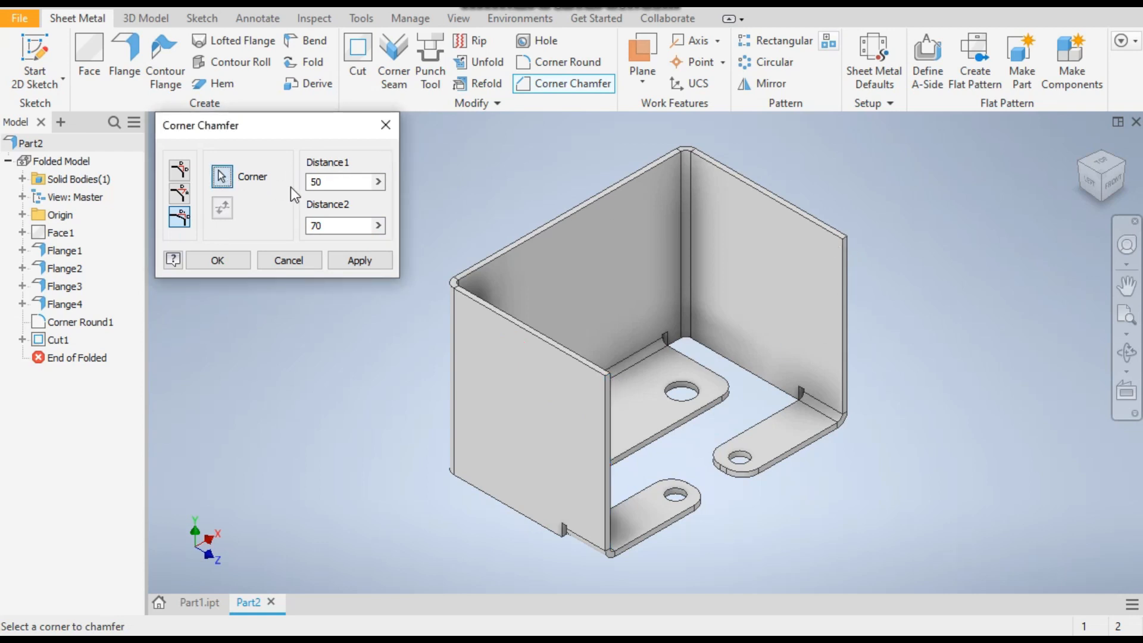
{"action": "left_click", "coordinate": [845, 240]}
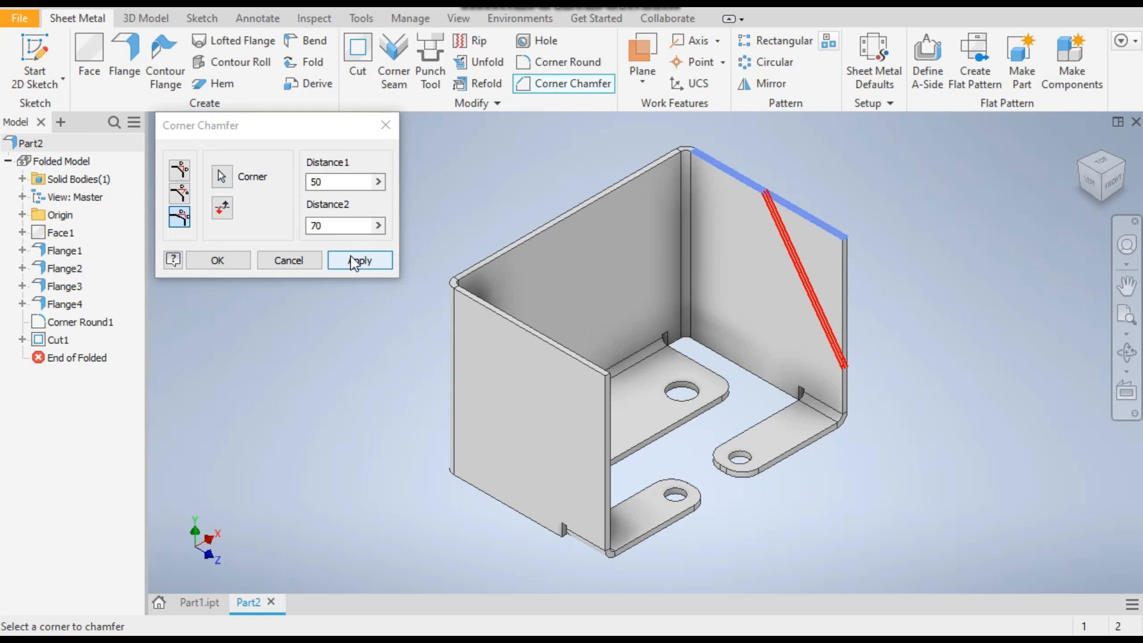
{"action": "left_click", "coordinate": [222, 208]}
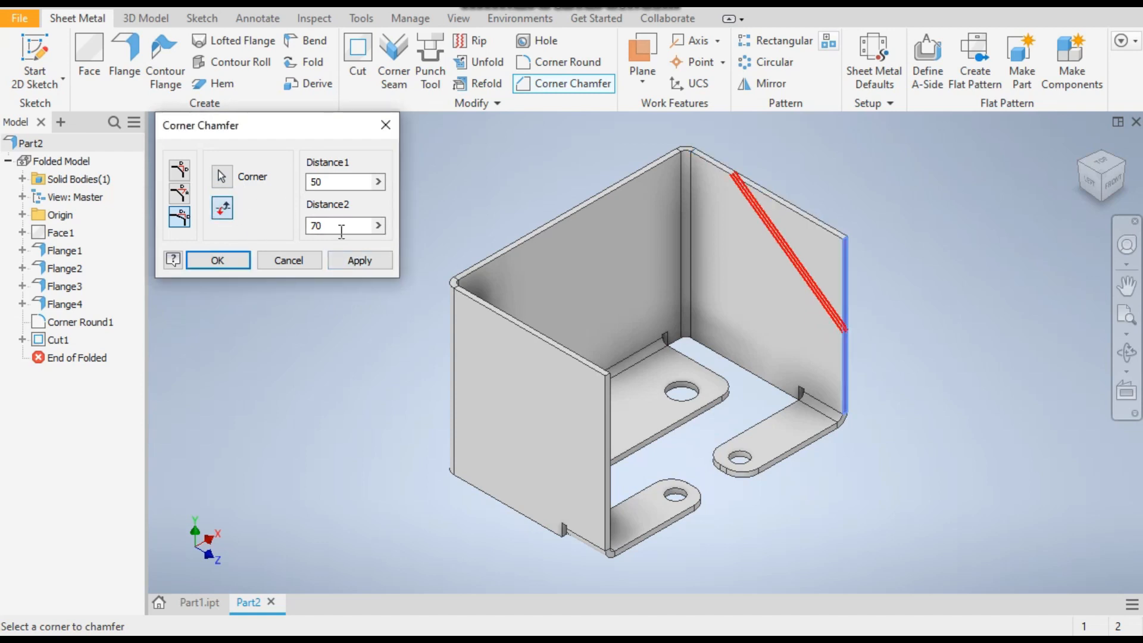
{"action": "left_click", "coordinate": [363, 262]}
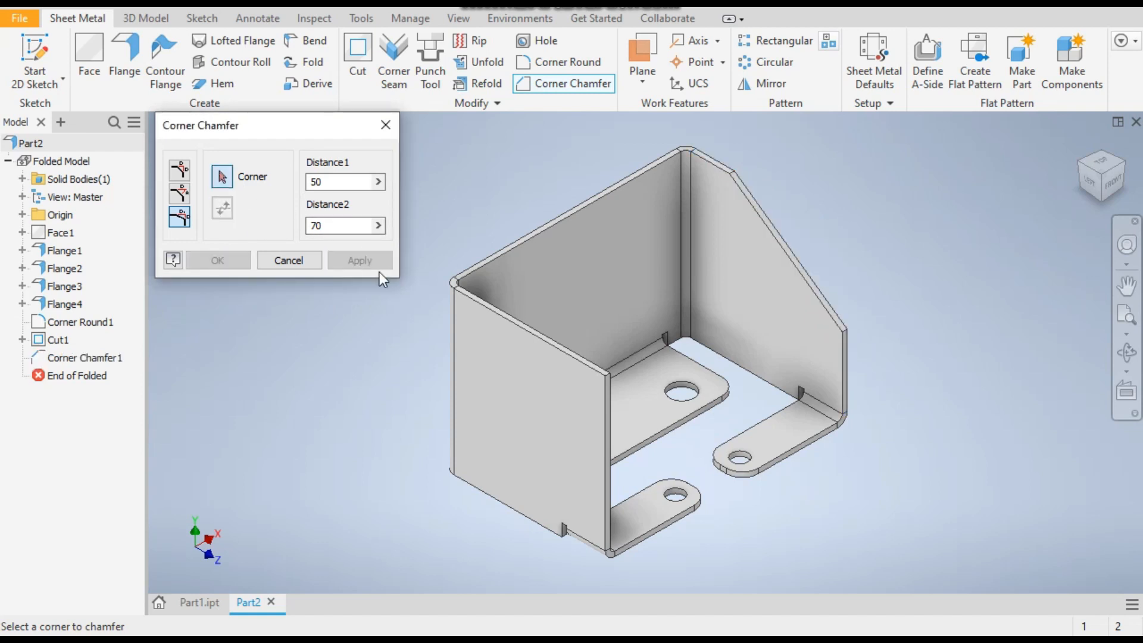
Chamfer the left side wall's free upper corner with the same distances, 50 mm down the vertical edge and 70 mm along the top edge
{"action": "left_click", "coordinate": [606, 375]}
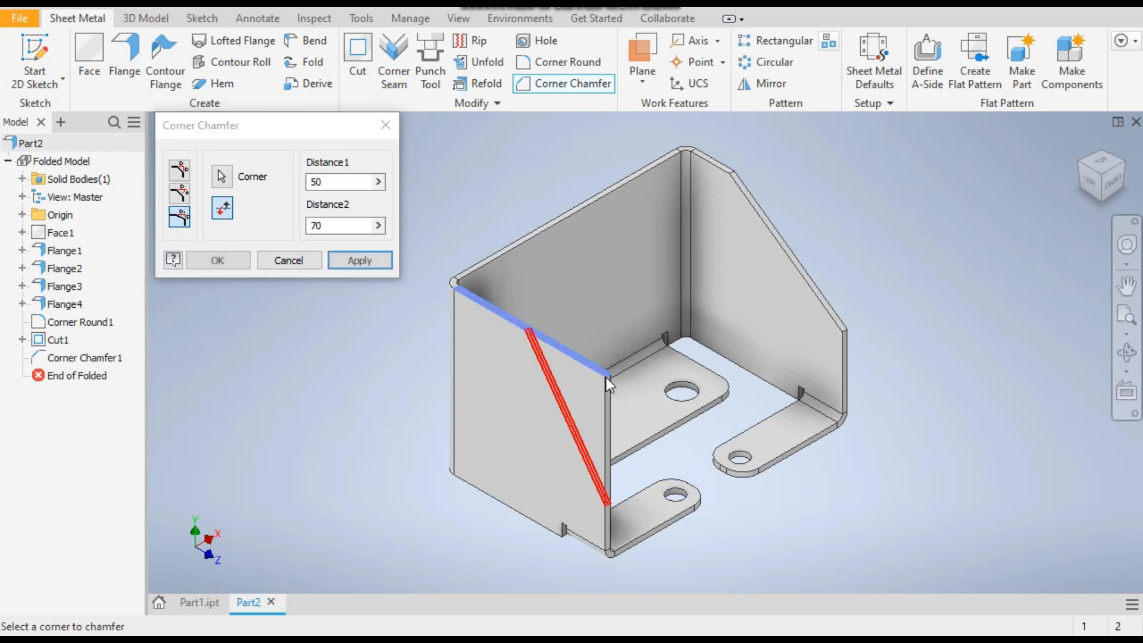
{"action": "left_click", "coordinate": [222, 208]}
{"action": "left_click", "coordinate": [381, 261]}
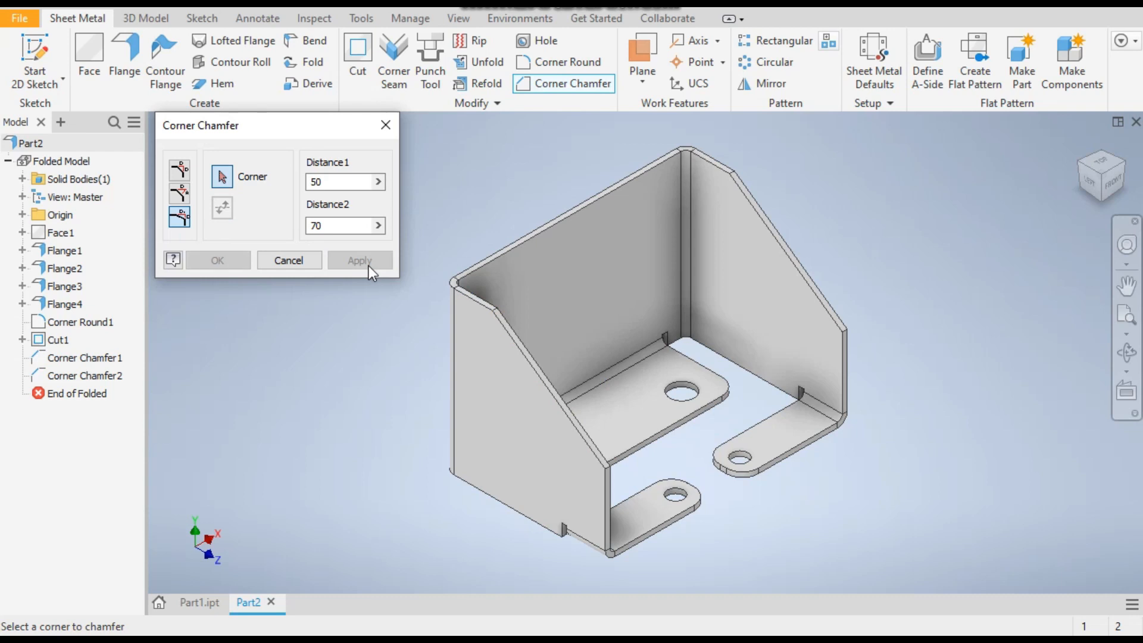
{"action": "left_click", "coordinate": [299, 253]}
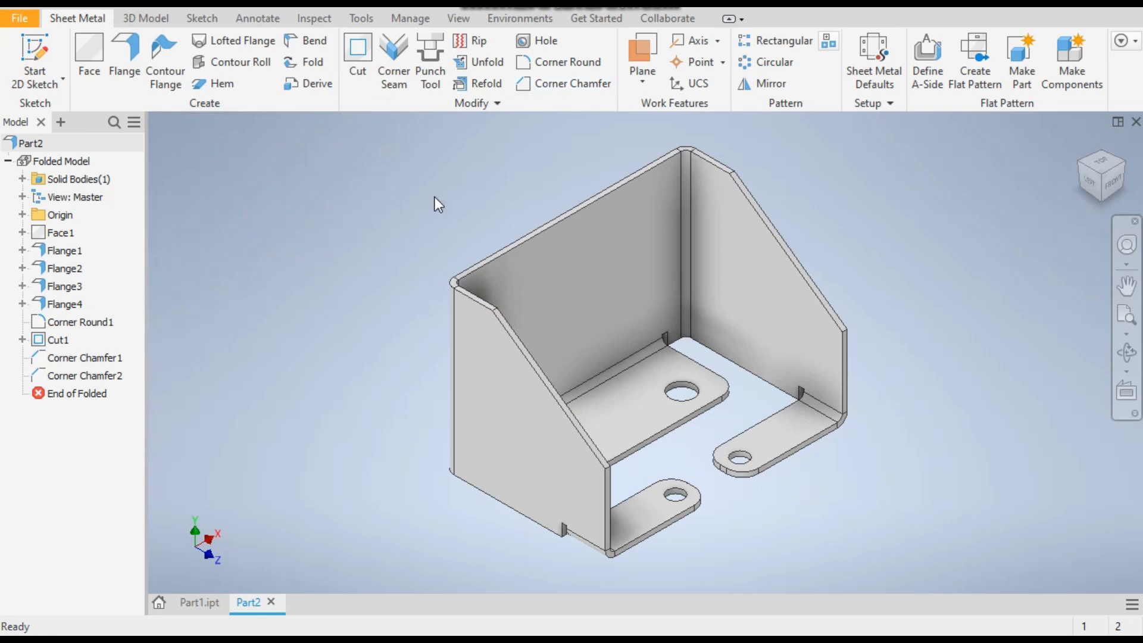
Round the upper chamfer corners of both side walls with a 10 mm radius
{"action": "left_click", "coordinate": [549, 65]}
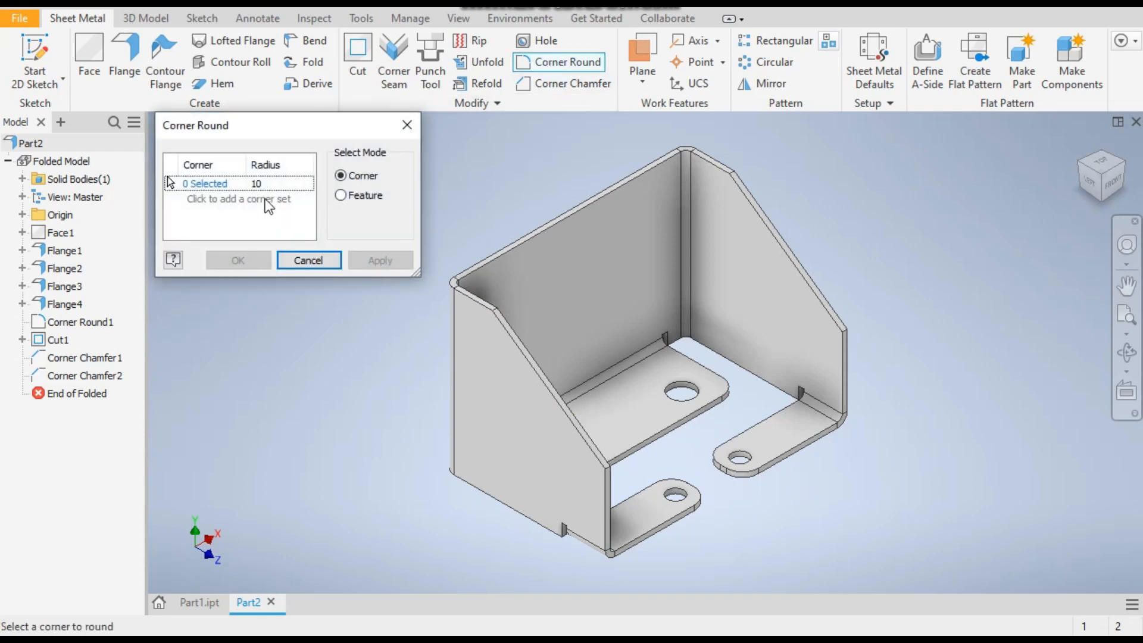
{"action": "left_click", "coordinate": [492, 306]}
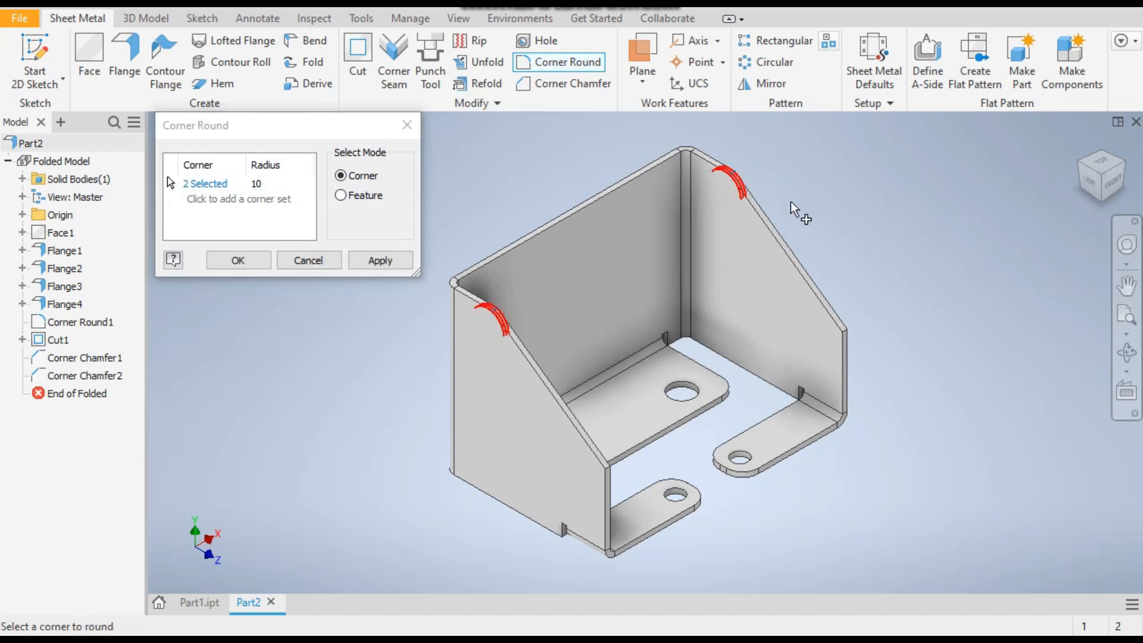
{"action": "left_click", "coordinate": [365, 263]}
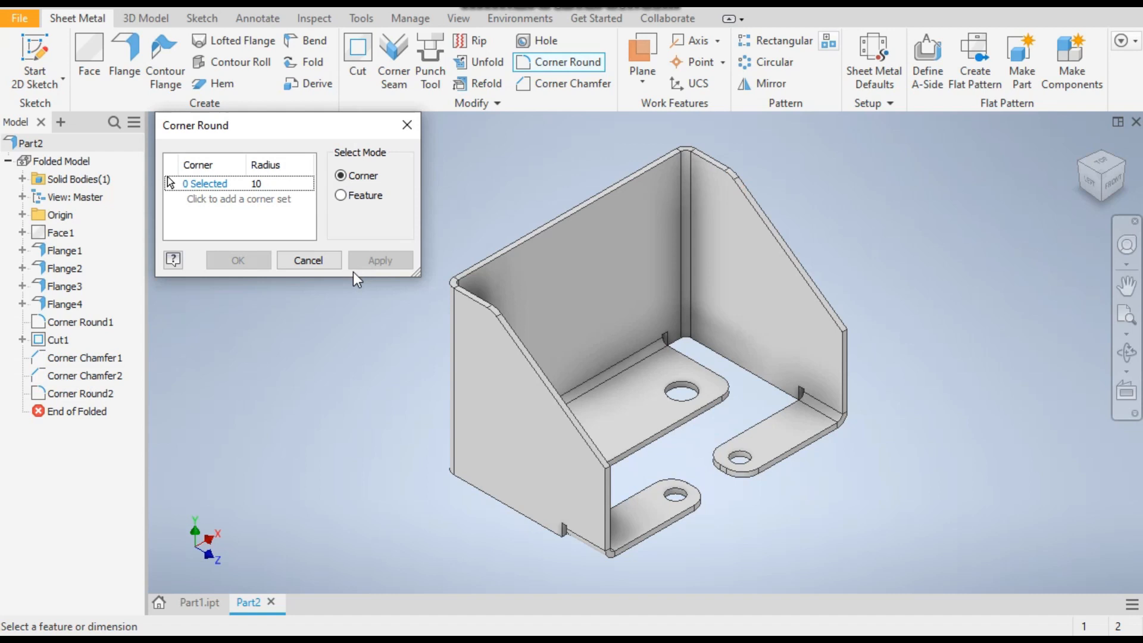
{"action": "left_click", "coordinate": [312, 261]}
Check the finished example in Part1.ipt, then start a 2D sketch on the left side wall's outer face in Part2
{"action": "left_click", "coordinate": [205, 602]}
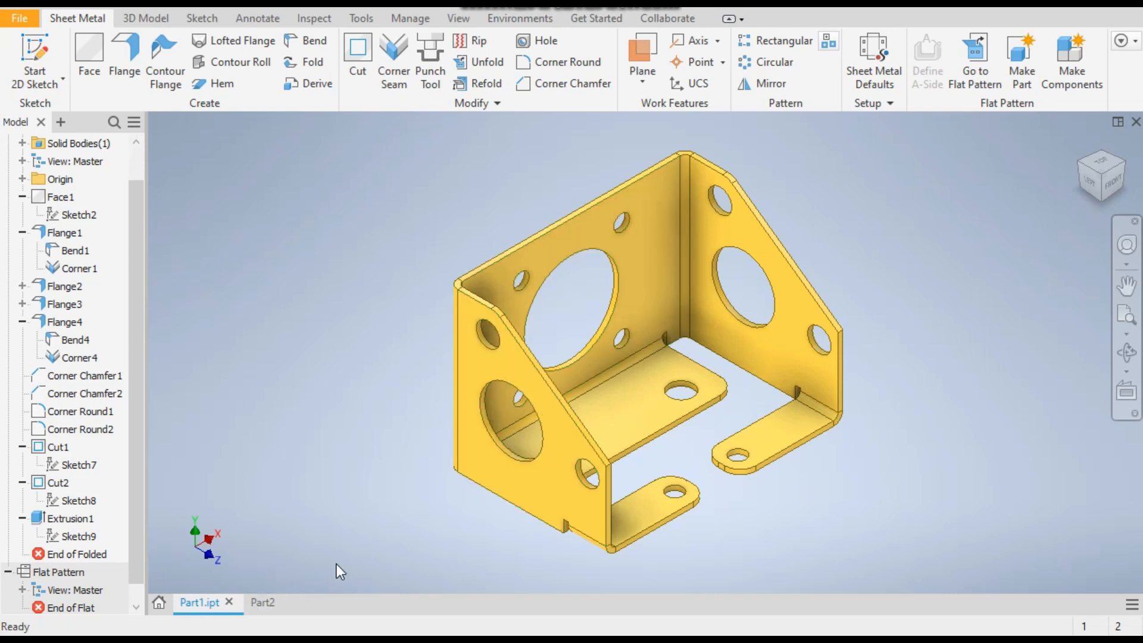
{"action": "left_click", "coordinate": [265, 603]}
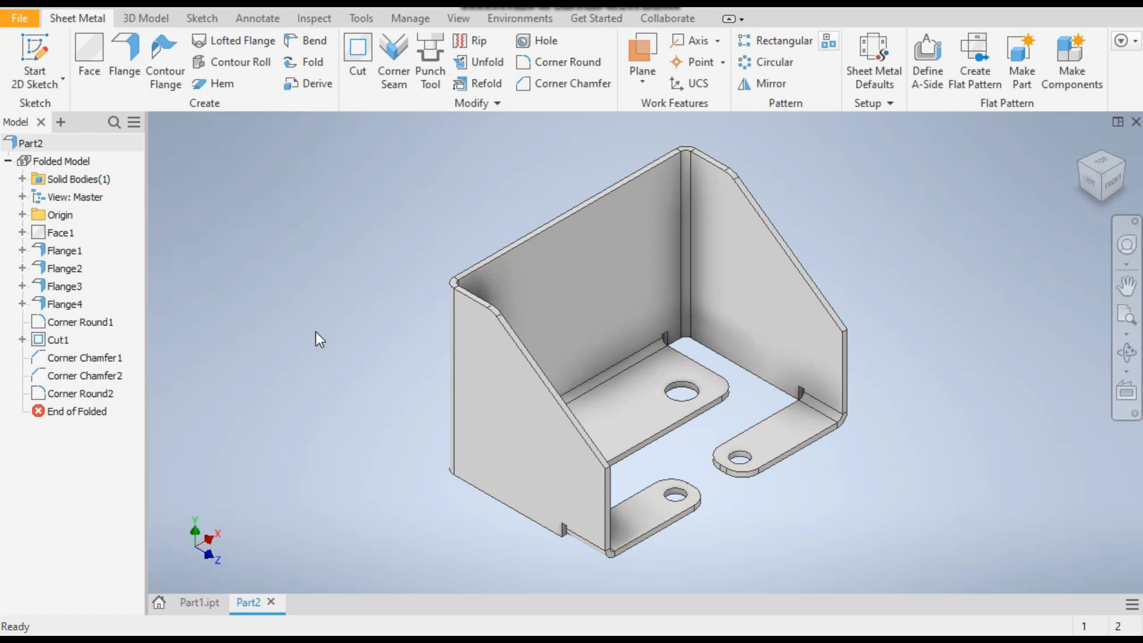
{"action": "left_click", "coordinate": [510, 408]}
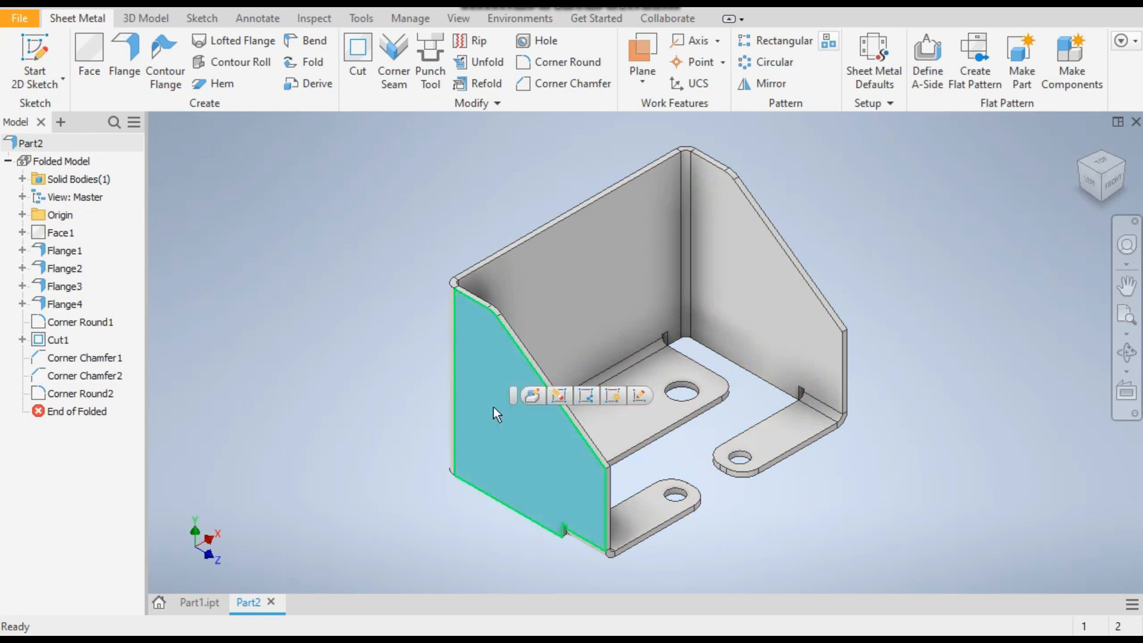
{"action": "left_click", "coordinate": [42, 48]}
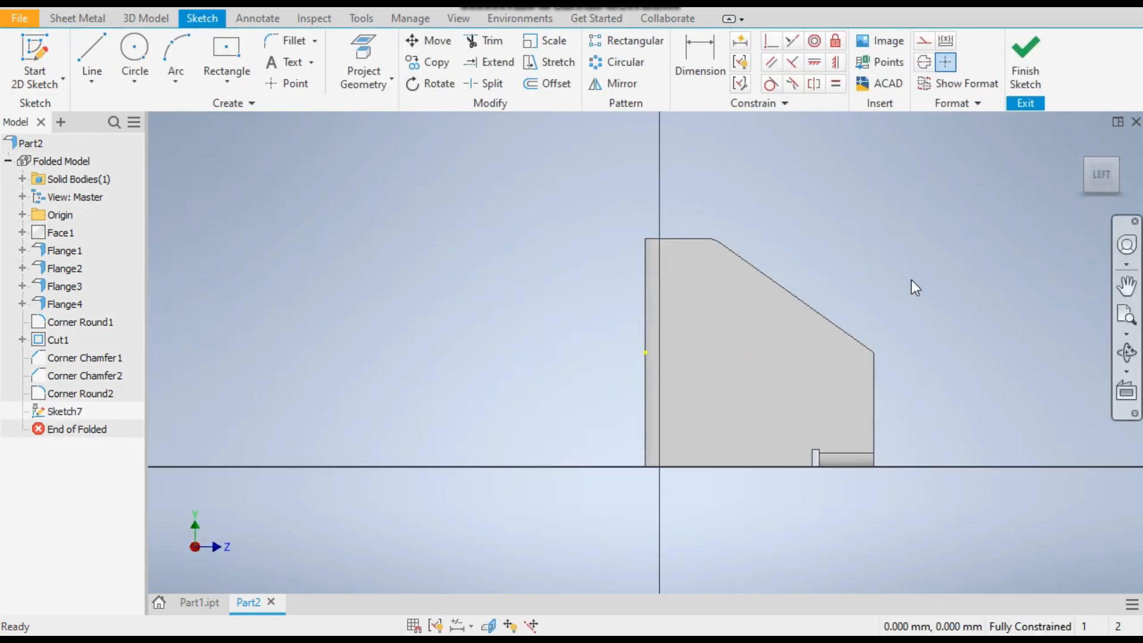
Sketch a circle about 32 mm across mid-wall and two smaller ones, about 11 mm and 14 mm, near the slanted edge's upper and lower ends
{"action": "left_click", "coordinate": [134, 54]}
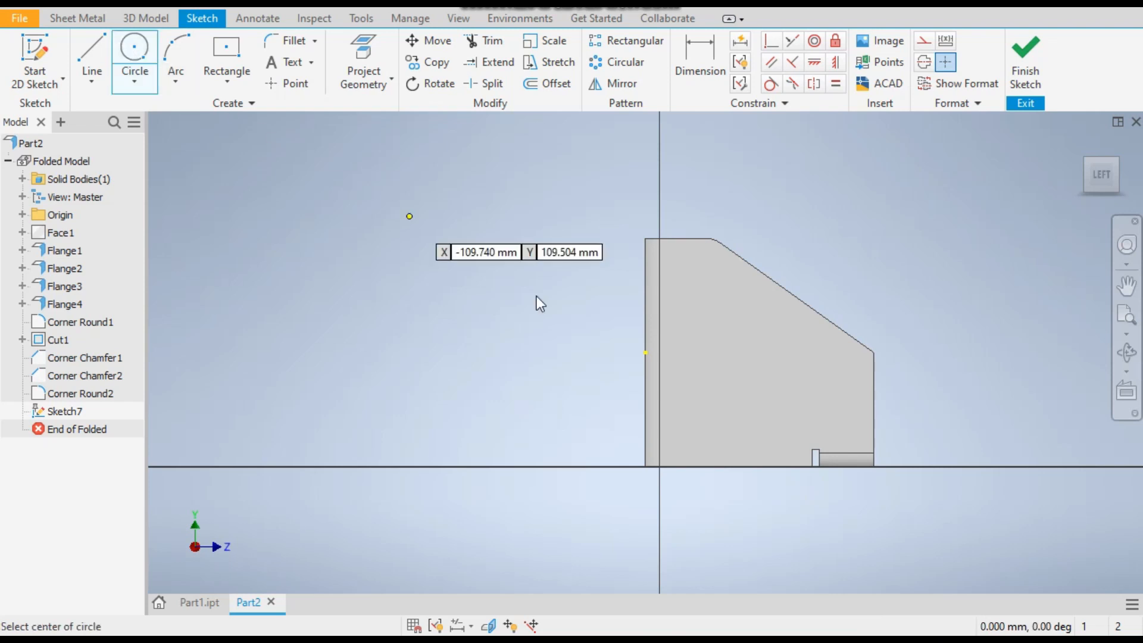
{"action": "scroll", "coordinate": [873, 344], "scroll_direction": "up", "scroll_amount": 3}
{"action": "left_click", "coordinate": [639, 386]}
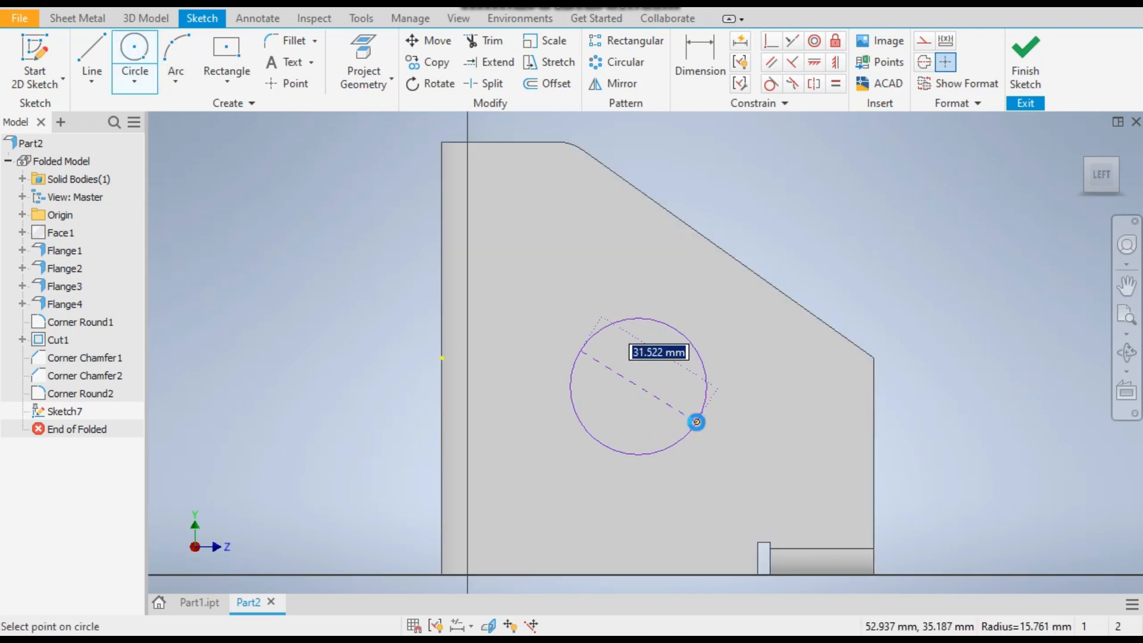
{"action": "left_click", "coordinate": [697, 421]}
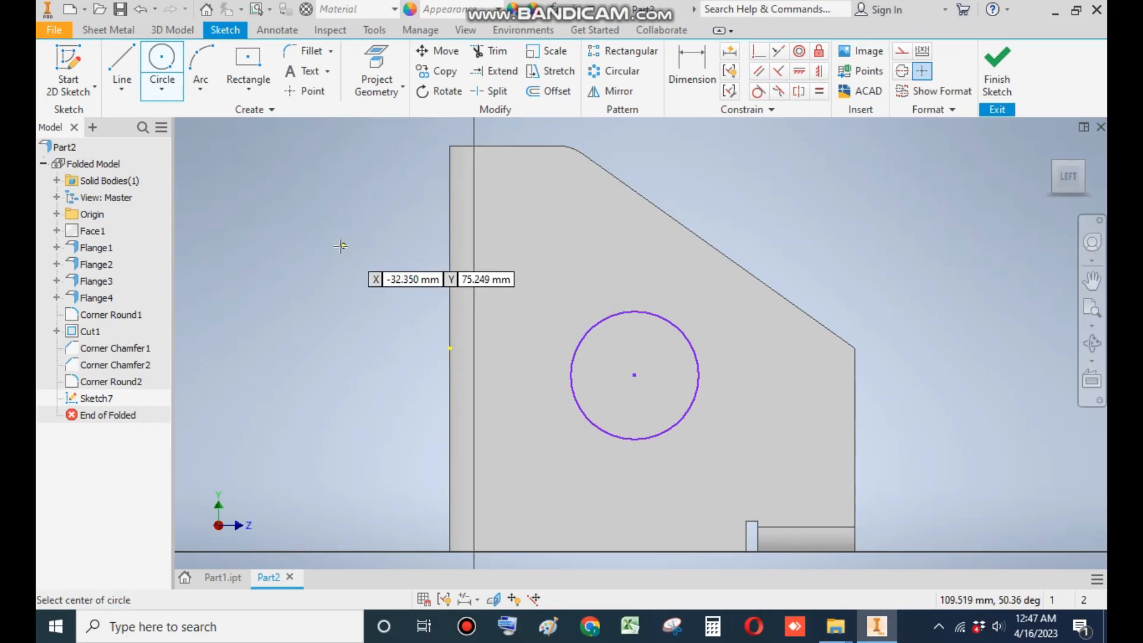
{"action": "left_click", "coordinate": [555, 204]}
{"action": "left_click", "coordinate": [569, 219]}
{"action": "left_click", "coordinate": [781, 343]}
{"action": "left_click", "coordinate": [802, 359]}
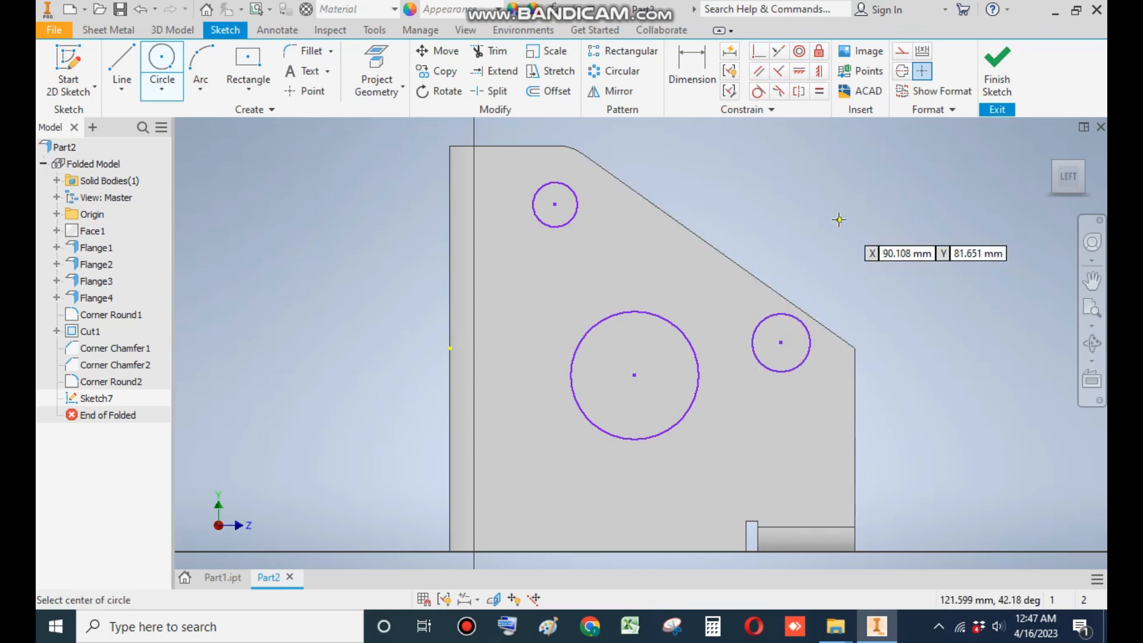
Draw a line between the centres of the two small circles and convert it to a construction line
{"action": "left_click", "coordinate": [126, 62]}
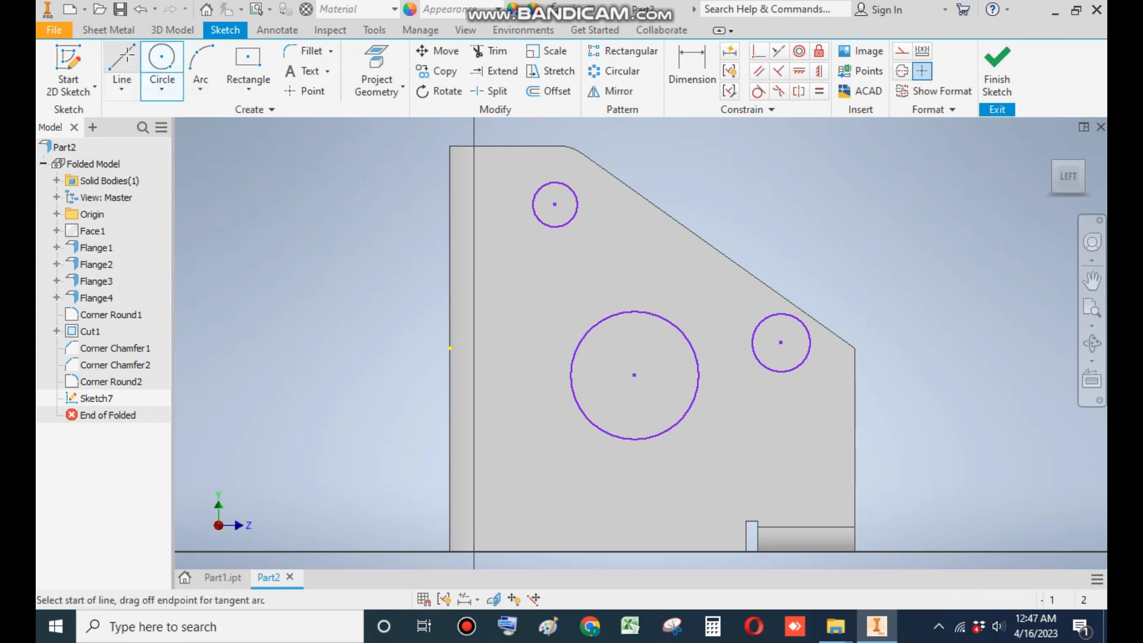
{"action": "left_click", "coordinate": [555, 204]}
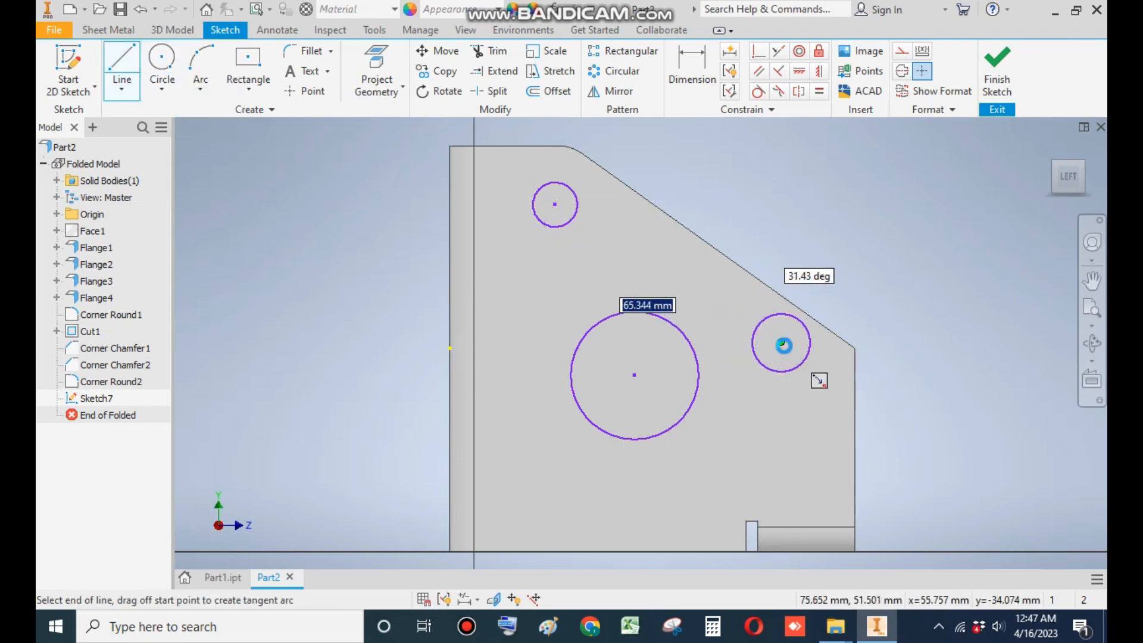
{"action": "left_click", "coordinate": [783, 343]}
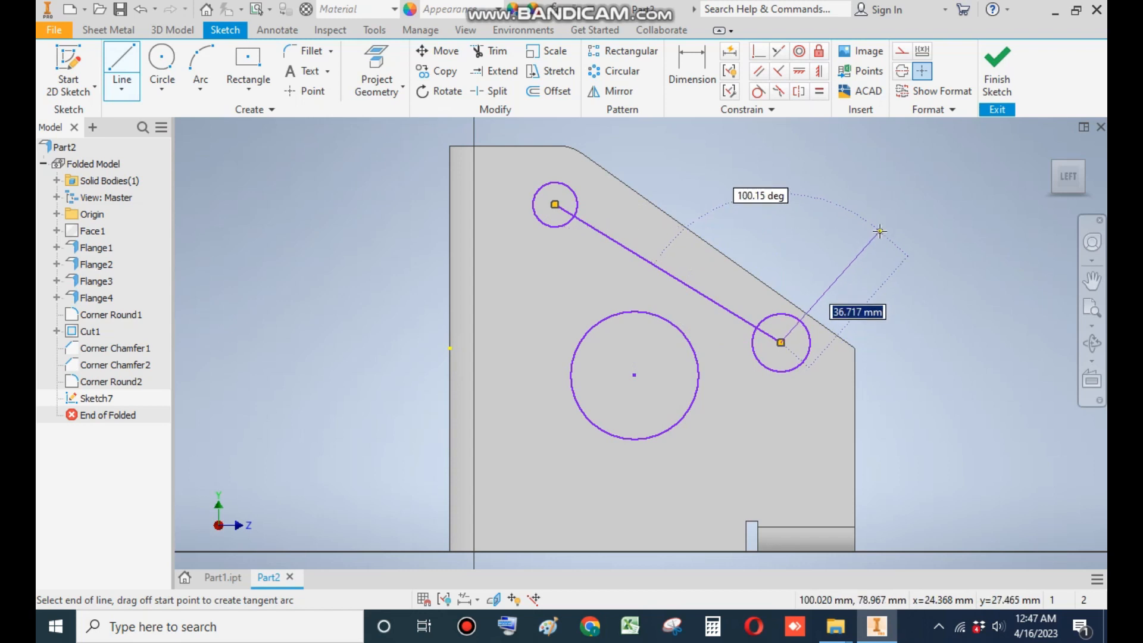
{"action": "key", "text": "Escape"}
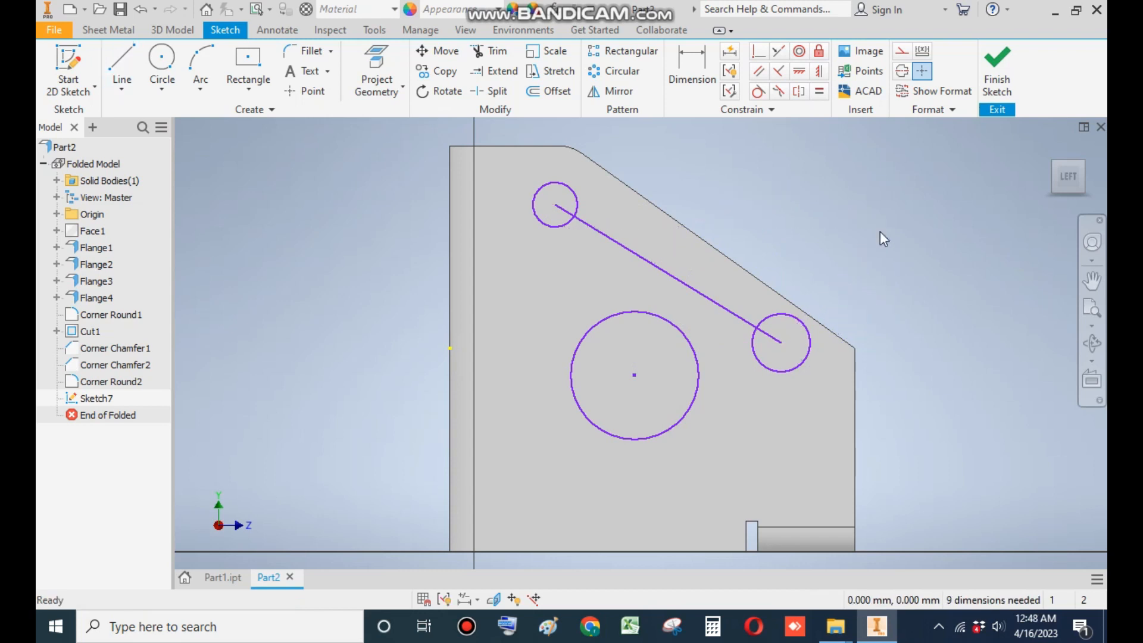
{"action": "left_click", "coordinate": [902, 54]}
{"action": "left_click", "coordinate": [670, 274]}
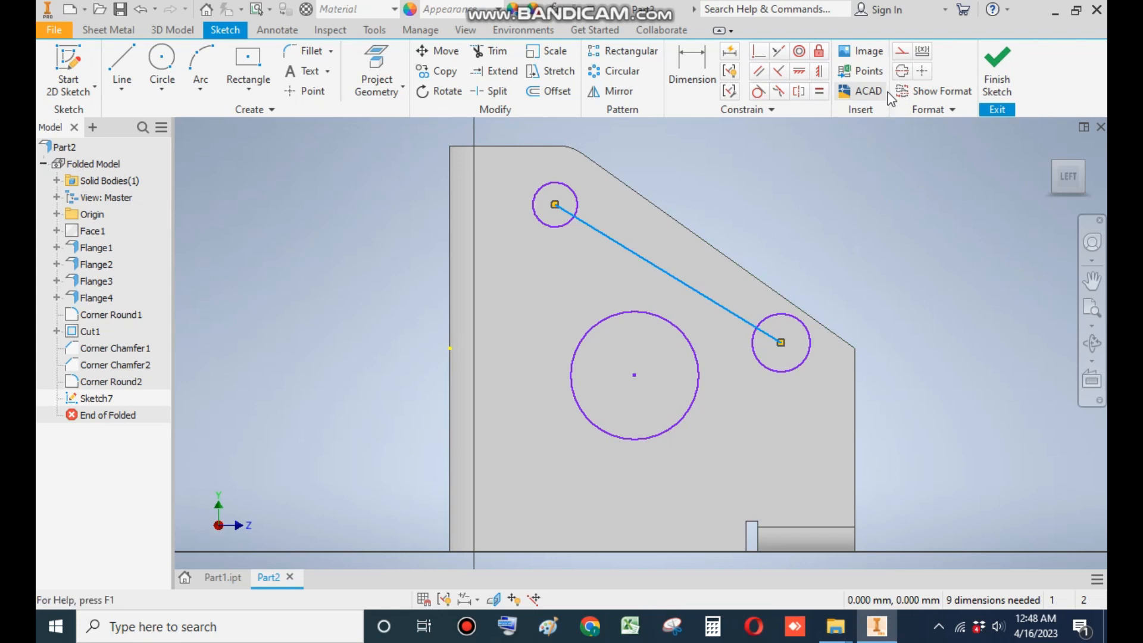
{"action": "left_click", "coordinate": [903, 53]}
{"action": "left_click", "coordinate": [865, 235]}
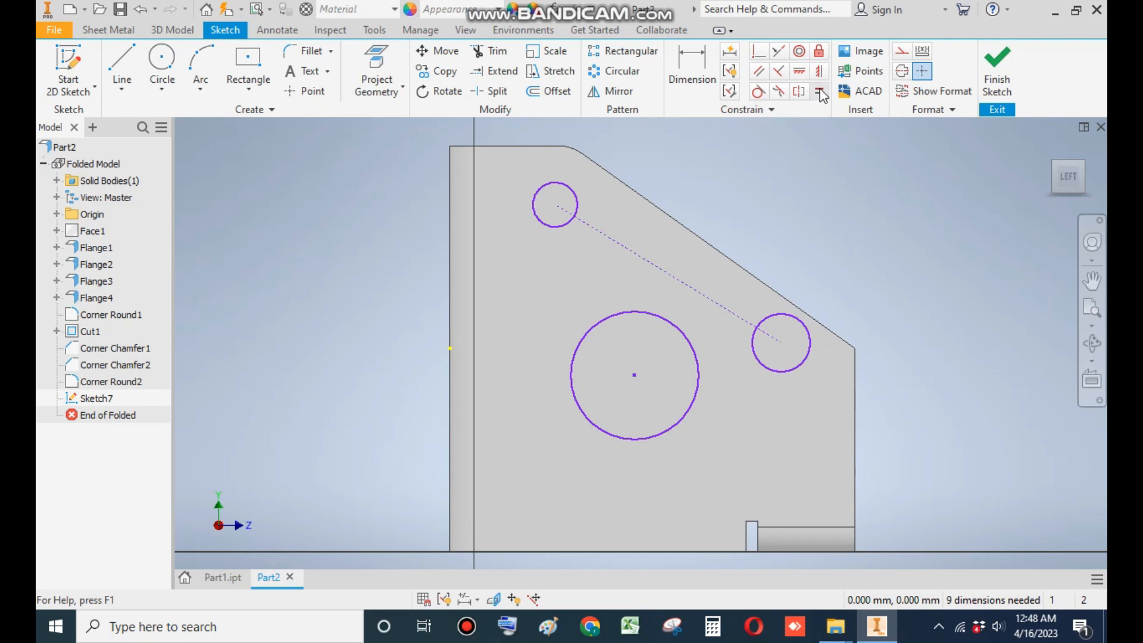
Constrain the construction line parallel to the wall's slanted edge
{"action": "left_click", "coordinate": [760, 76]}
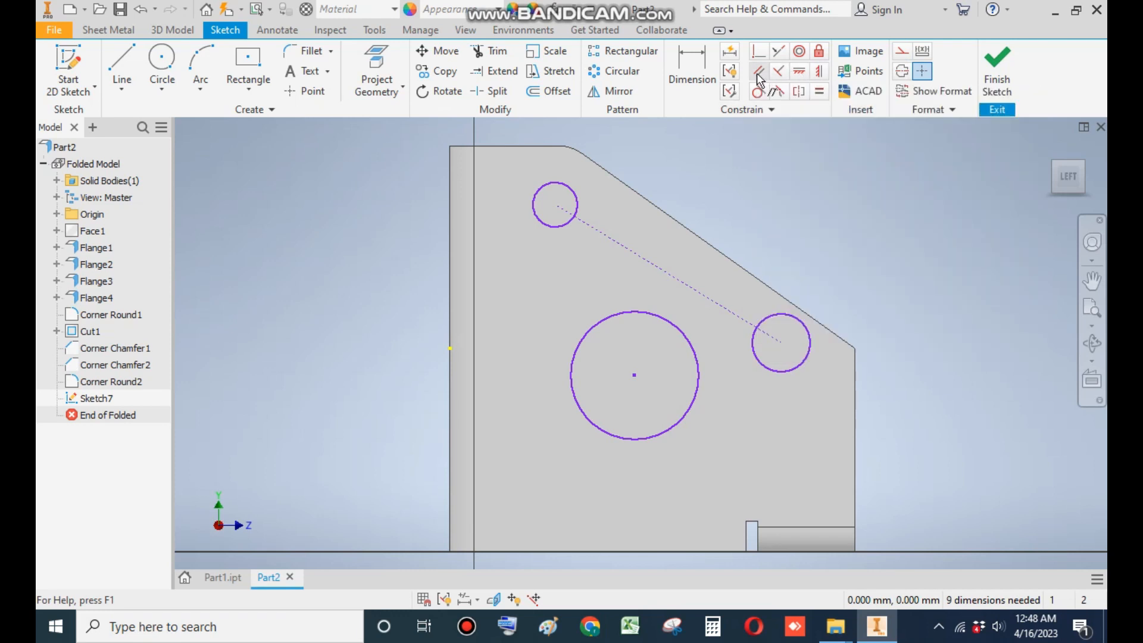
{"action": "left_click", "coordinate": [652, 268]}
{"action": "left_click", "coordinate": [688, 229]}
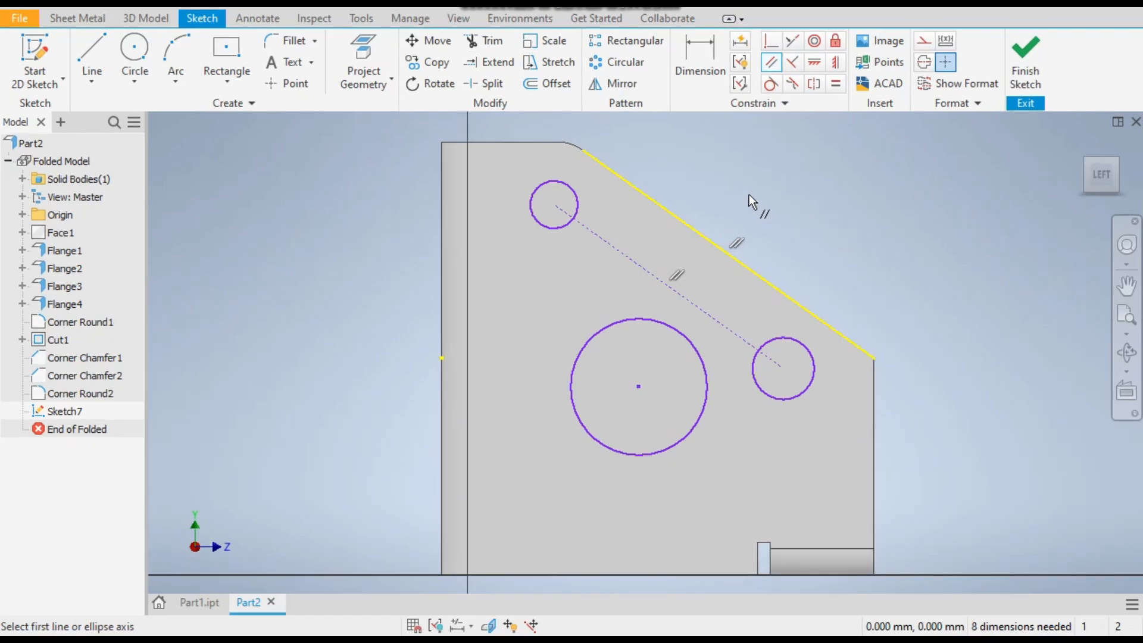
Dimension the upper small circle's centre 15 mm below the wall's top edge
{"action": "left_click", "coordinate": [706, 76]}
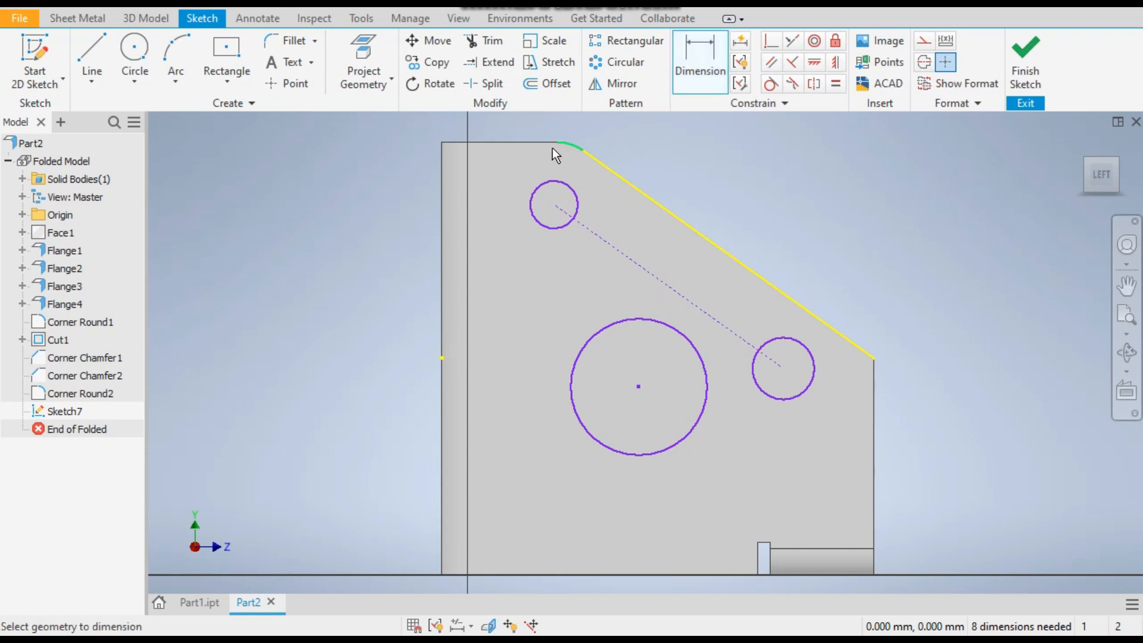
{"action": "left_click", "coordinate": [529, 142]}
{"action": "left_click", "coordinate": [553, 204]}
{"action": "left_click", "coordinate": [382, 181]}
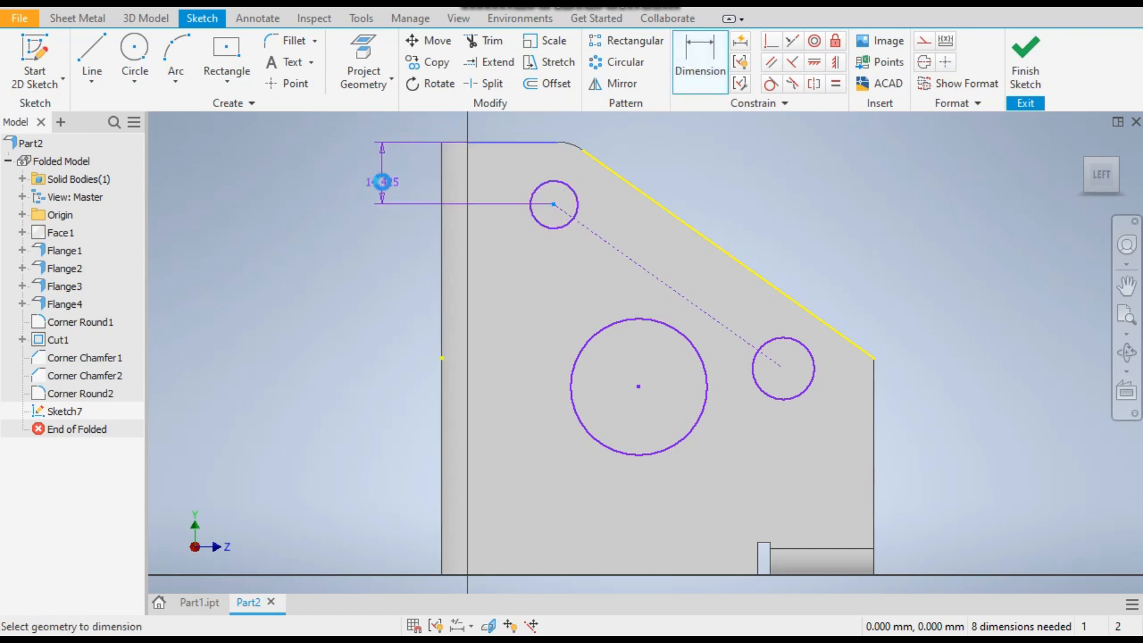
{"action": "type", "text": "15"}
{"action": "key", "text": "Return"}
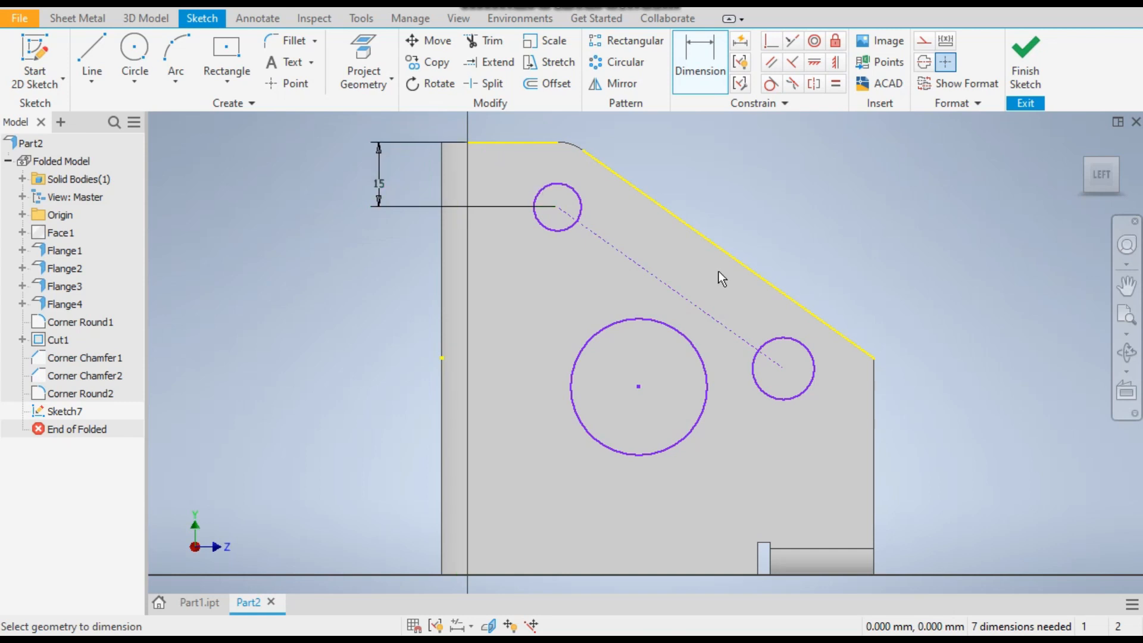
Dimension the construction line 15 mm from the wall's slanted edge
{"action": "left_click", "coordinate": [720, 252]}
{"action": "left_click", "coordinate": [682, 289]}
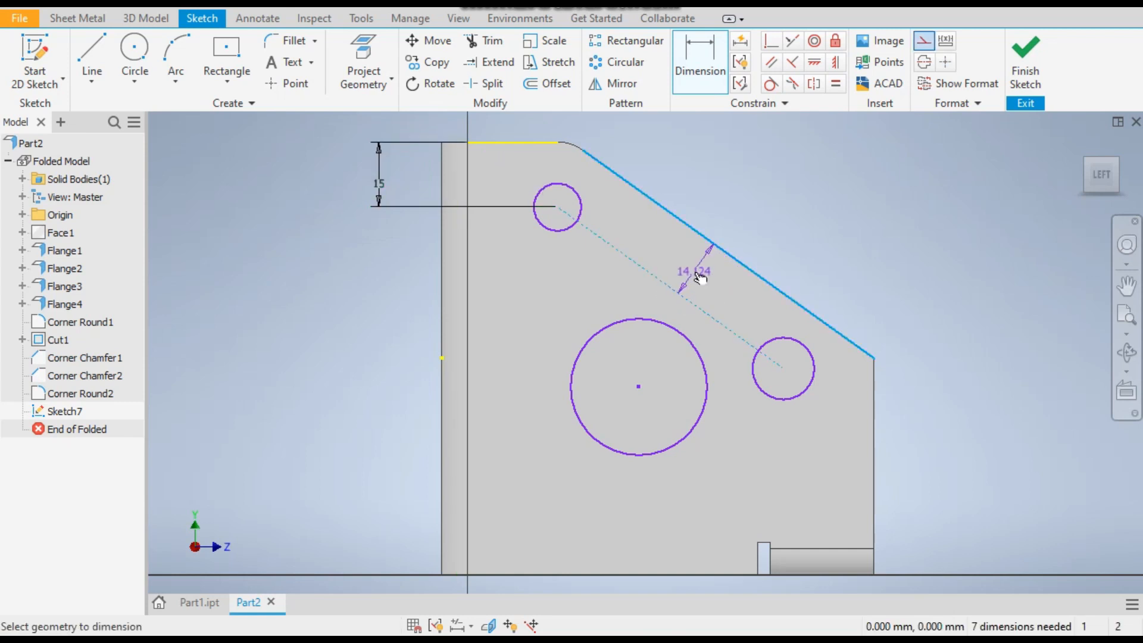
{"action": "left_click", "coordinate": [694, 271]}
{"action": "type", "text": "15"}
{"action": "key", "text": "Return"}
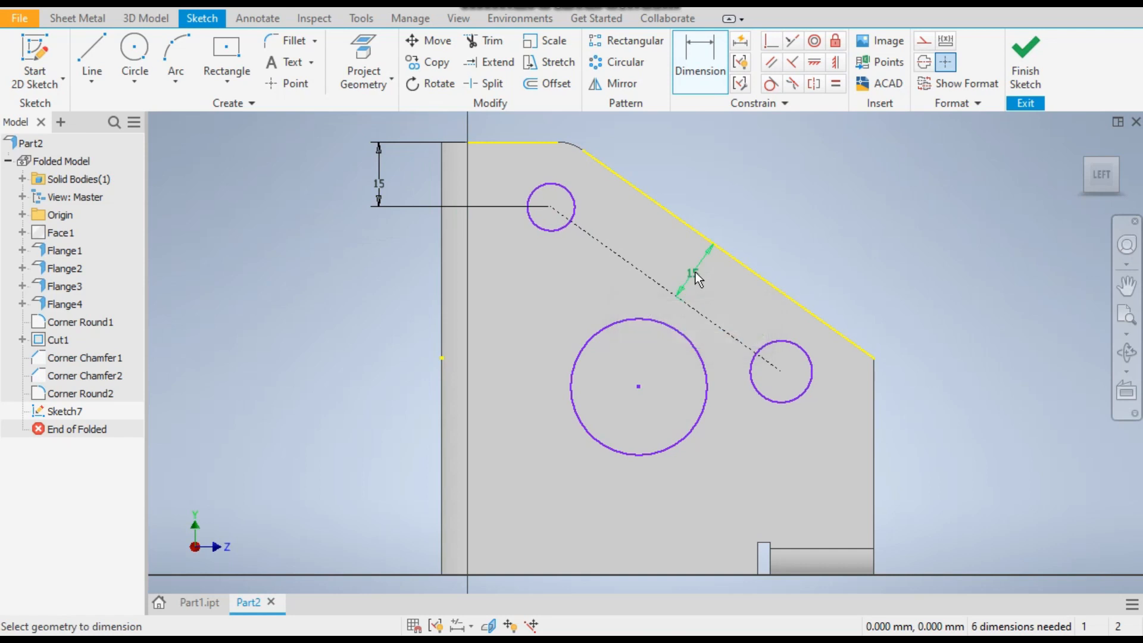
Dimension the lower small circle's centre 10 mm vertically below the slanted edge's lower end
{"action": "left_click", "coordinate": [875, 359]}
{"action": "left_click", "coordinate": [811, 384]}
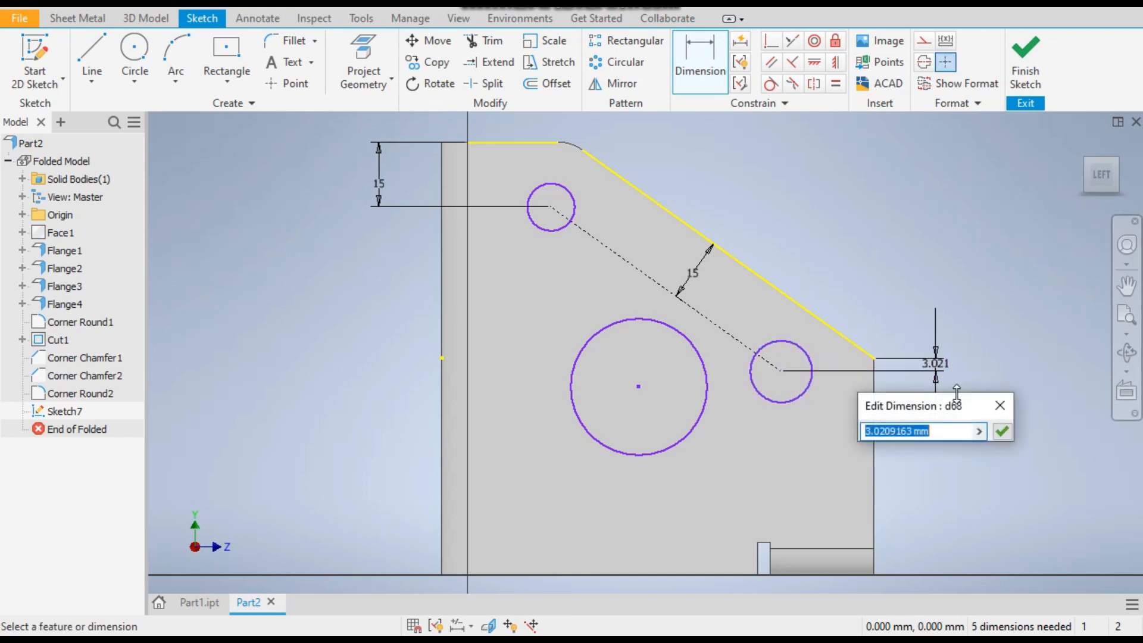
{"action": "type", "text": "10"}
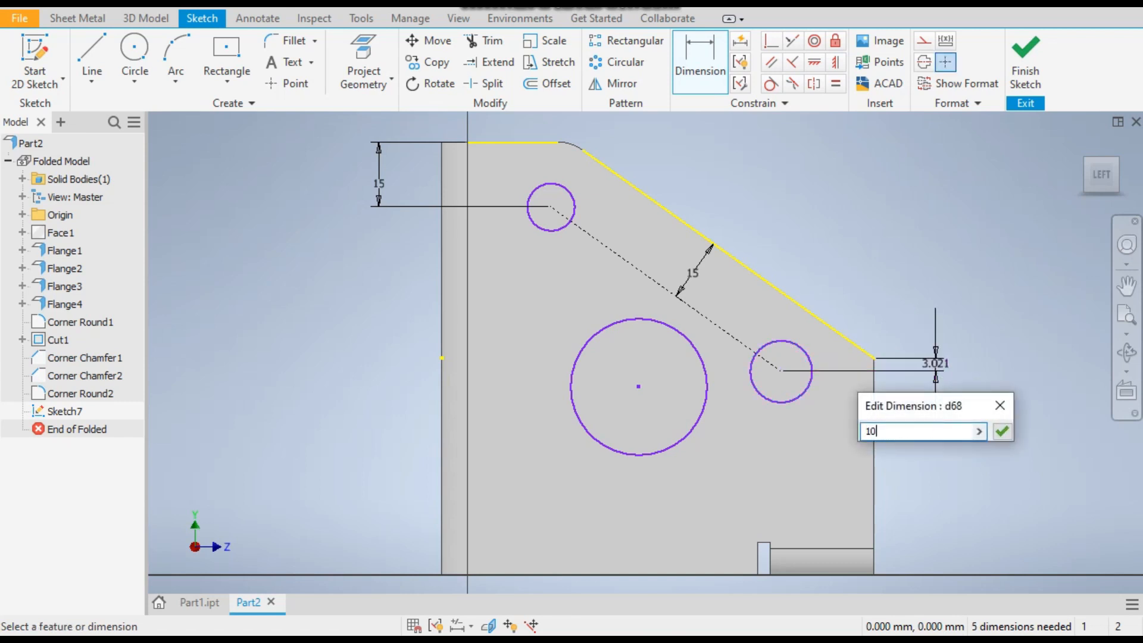
{"action": "key", "text": "Return"}
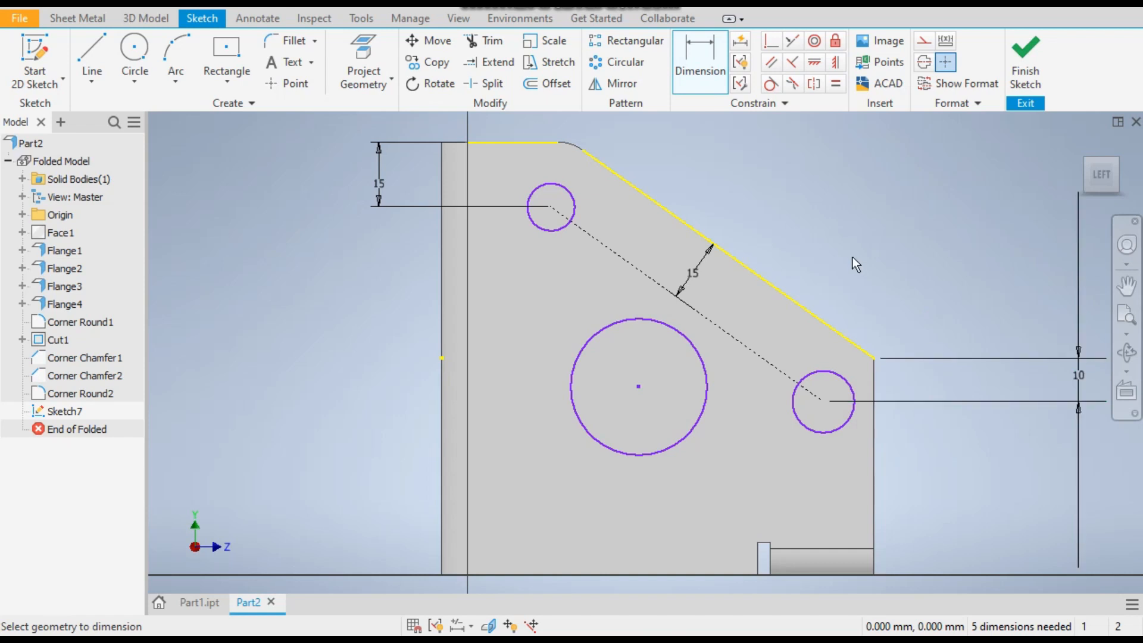
Dimension both small circles to a diameter of 15 mm
{"action": "left_click", "coordinate": [574, 201]}
{"action": "left_click", "coordinate": [667, 156]}
{"action": "type", "text": "15"}
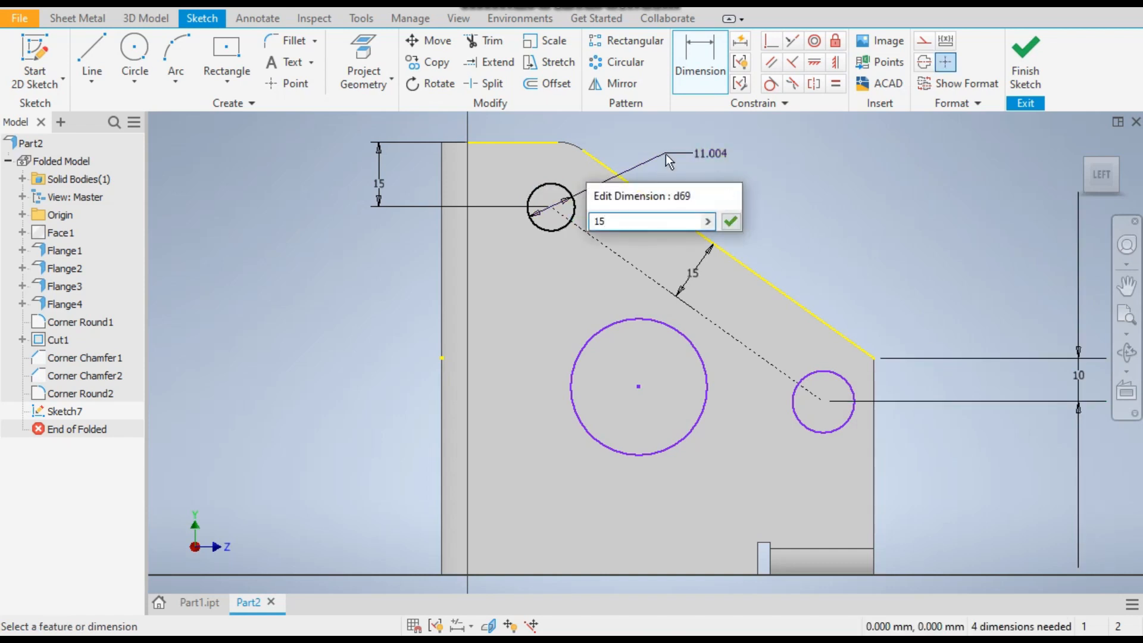
{"action": "key", "text": "Return"}
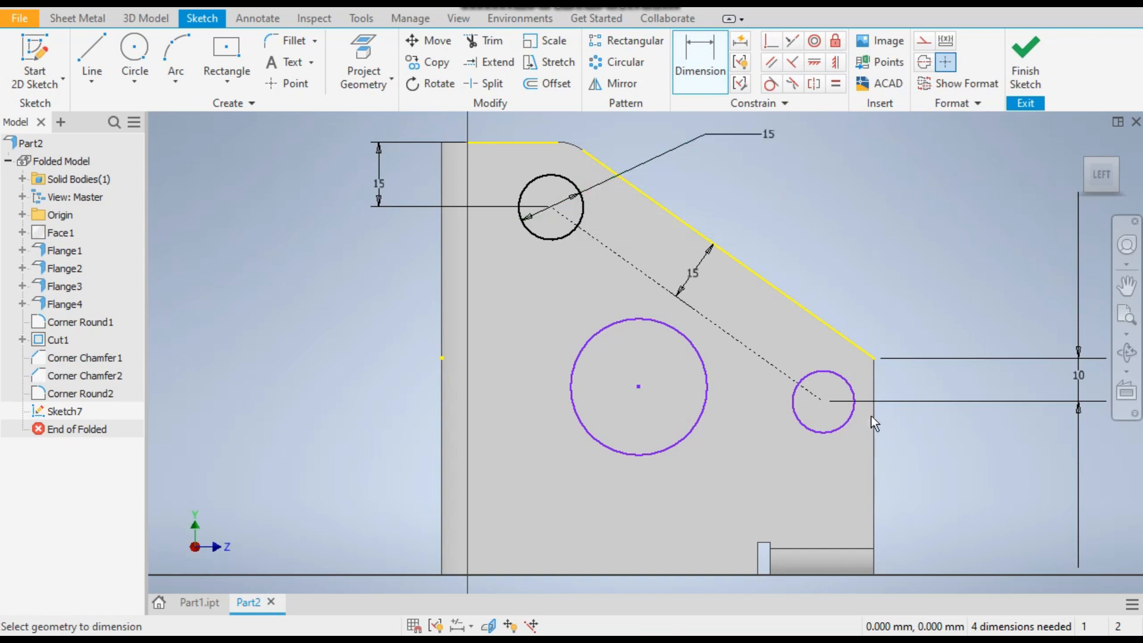
{"action": "left_click", "coordinate": [850, 379]}
{"action": "left_click", "coordinate": [860, 323]}
{"action": "type", "text": "15"}
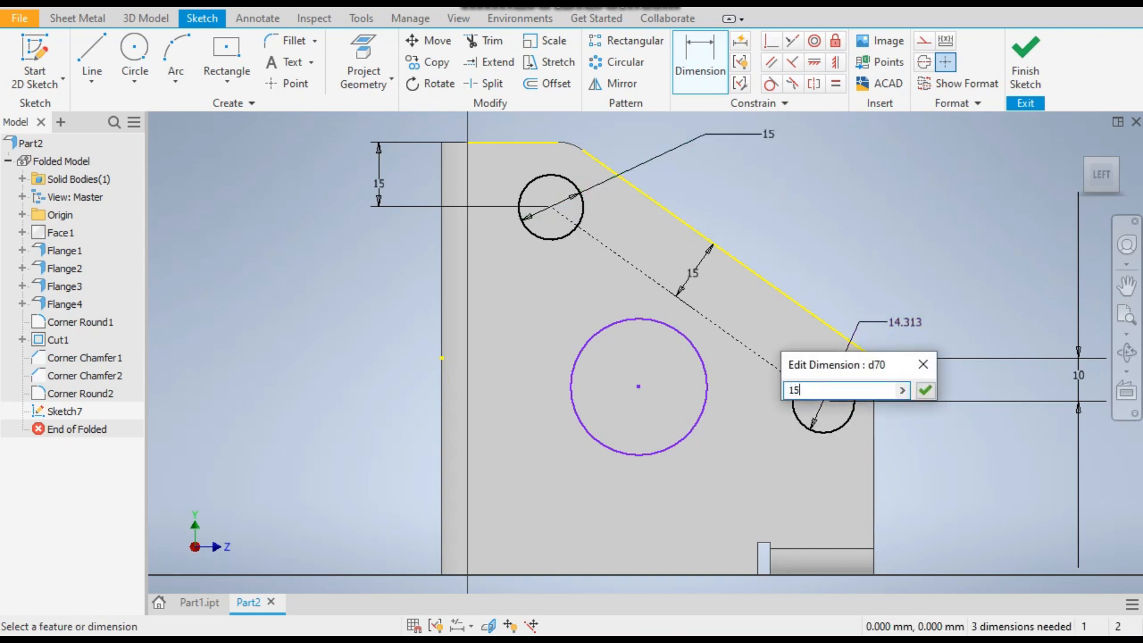
{"action": "key", "text": "Return"}
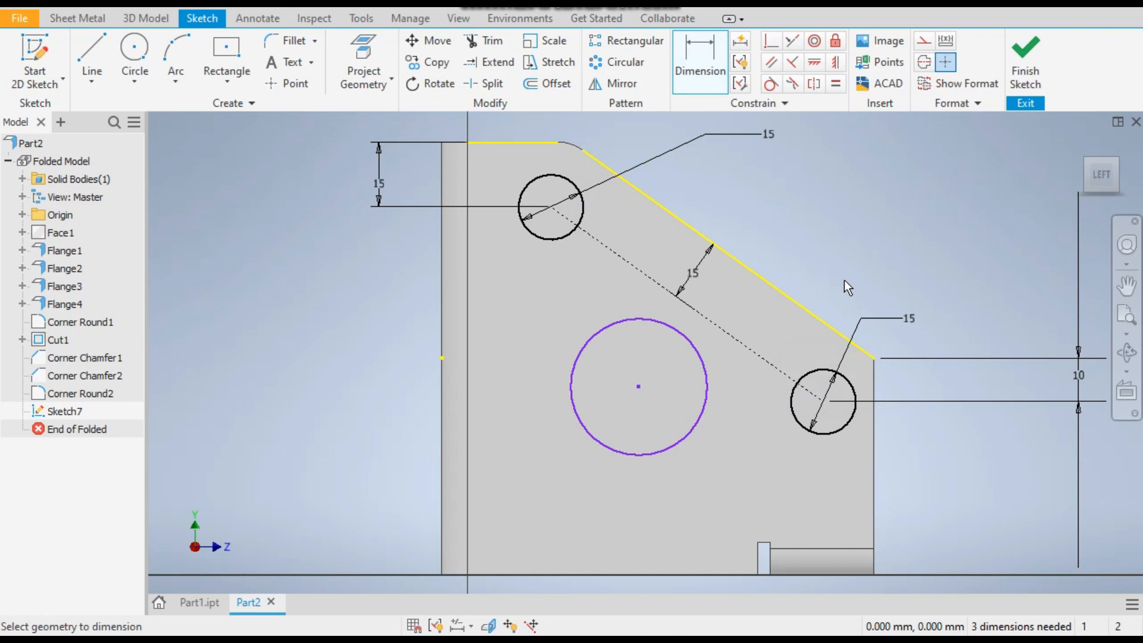
Dimension the large circle's centre 55 mm below the wall's top edge
{"action": "left_click", "coordinate": [583, 353]}
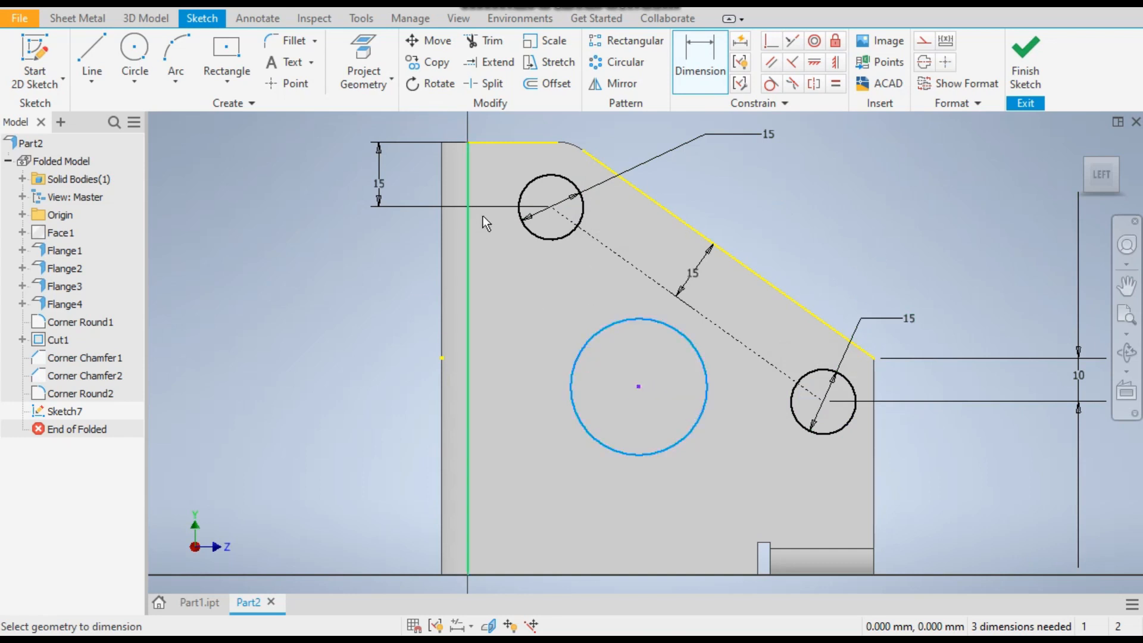
{"action": "left_click", "coordinate": [506, 144]}
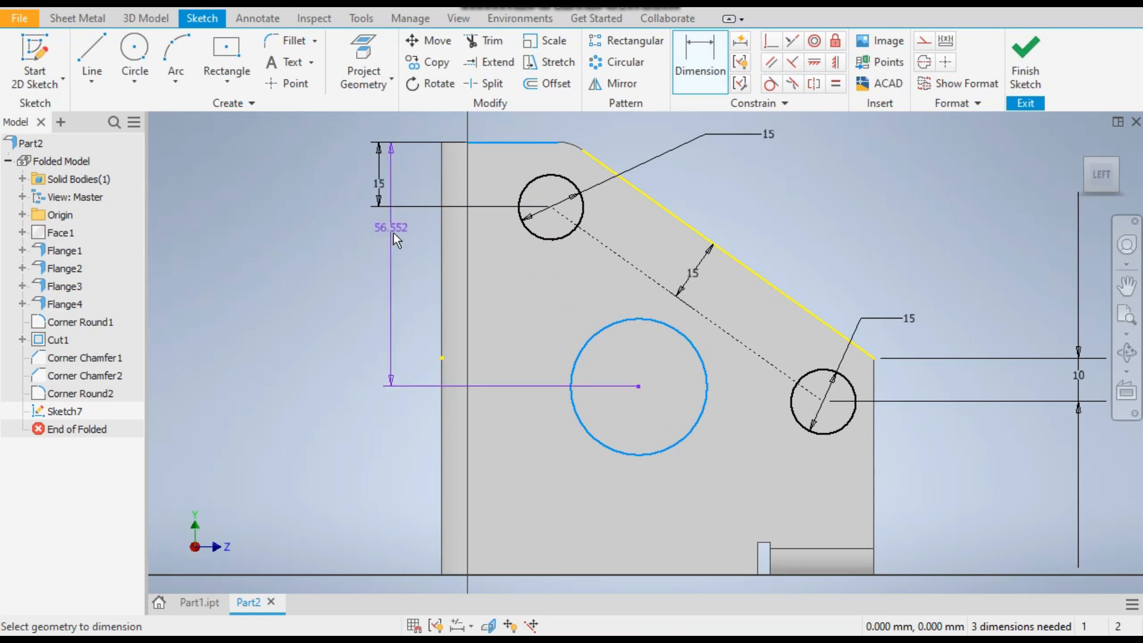
{"action": "left_click", "coordinate": [393, 233]}
{"action": "type", "text": "55"}
{"action": "key", "text": "Return"}
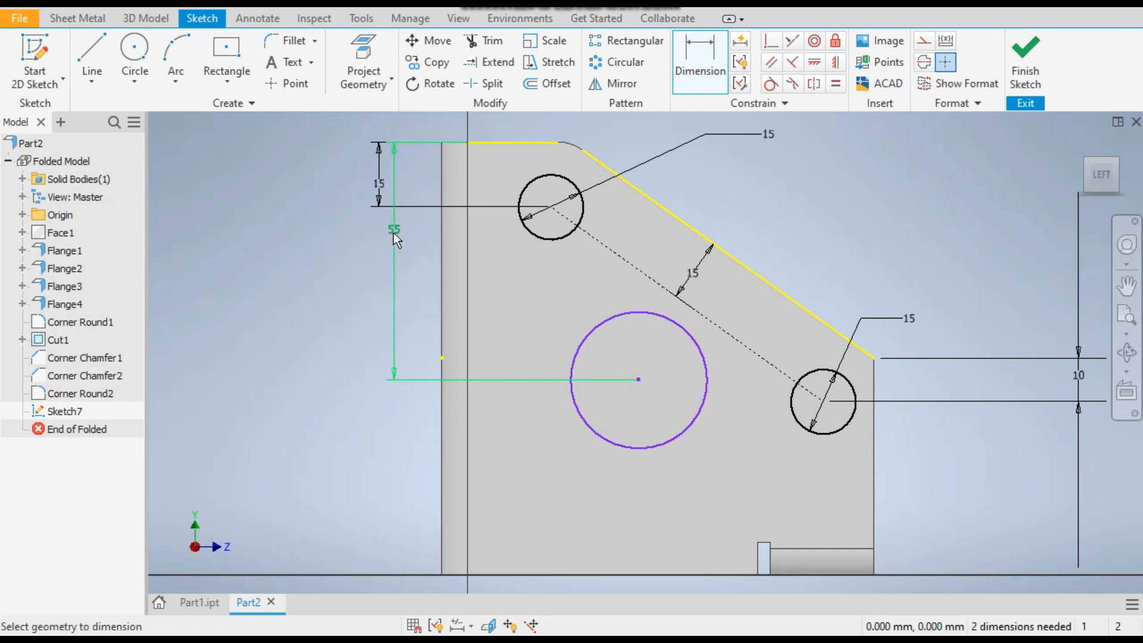
Dimension the large circle's centre 40 mm horizontally from the side wall's vertical back edge
{"action": "left_click", "coordinate": [451, 415]}
{"action": "left_click", "coordinate": [596, 444]}
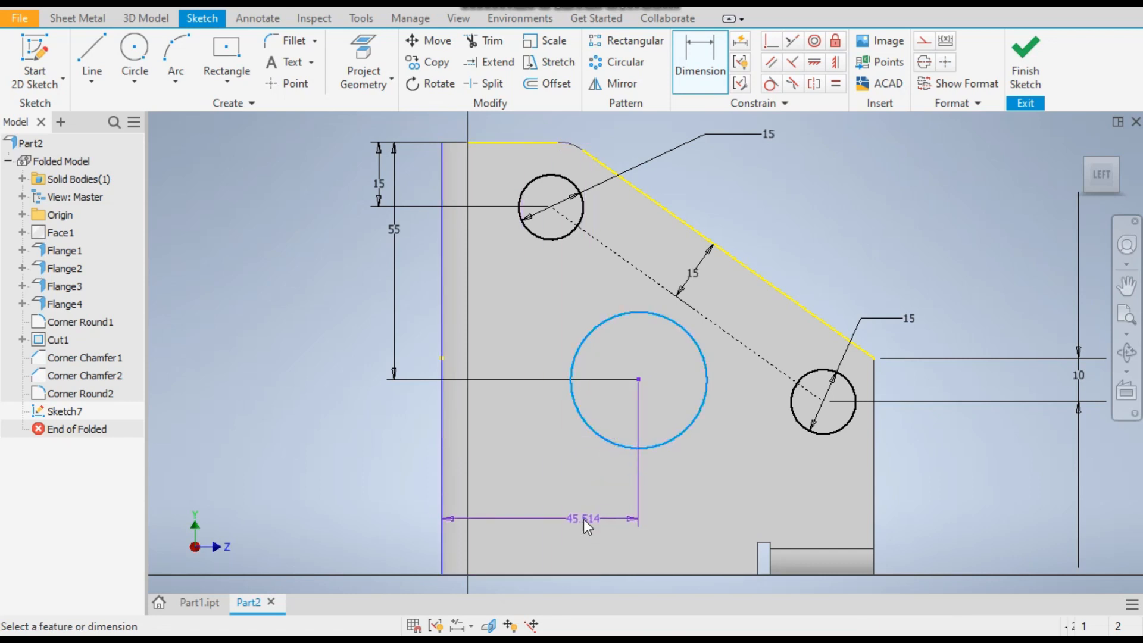
{"action": "left_click", "coordinate": [583, 519]}
{"action": "type", "text": "40"}
{"action": "key", "text": "Return"}
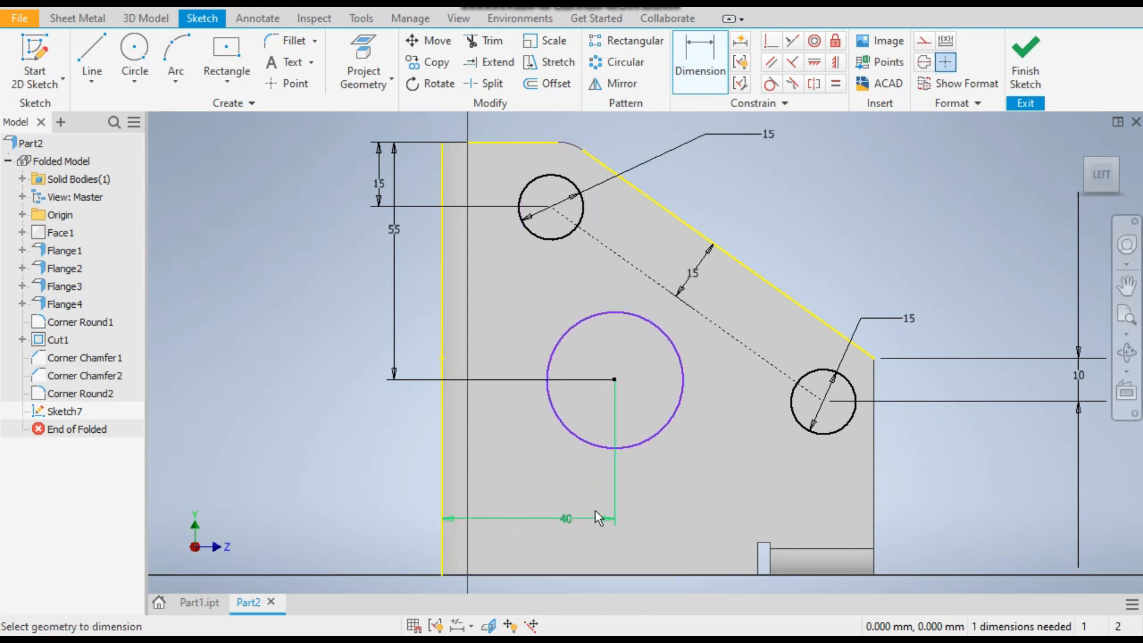
Dimension the large circle to a diameter of 35 mm and finish the side wall sketch
{"action": "left_click", "coordinate": [642, 441]}
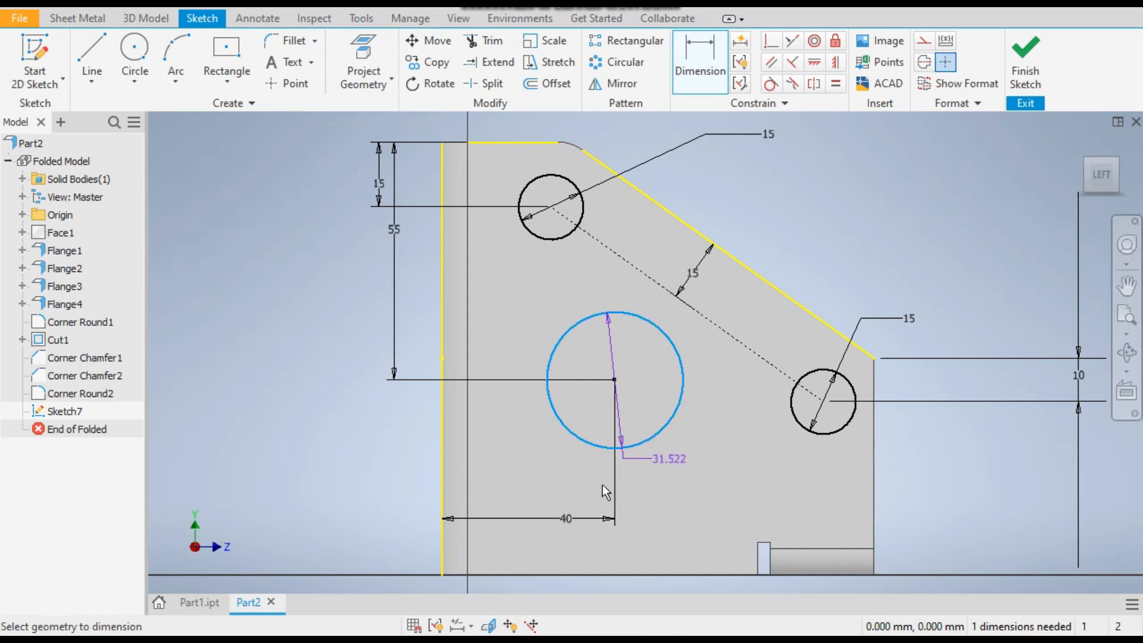
{"action": "left_click", "coordinate": [533, 465]}
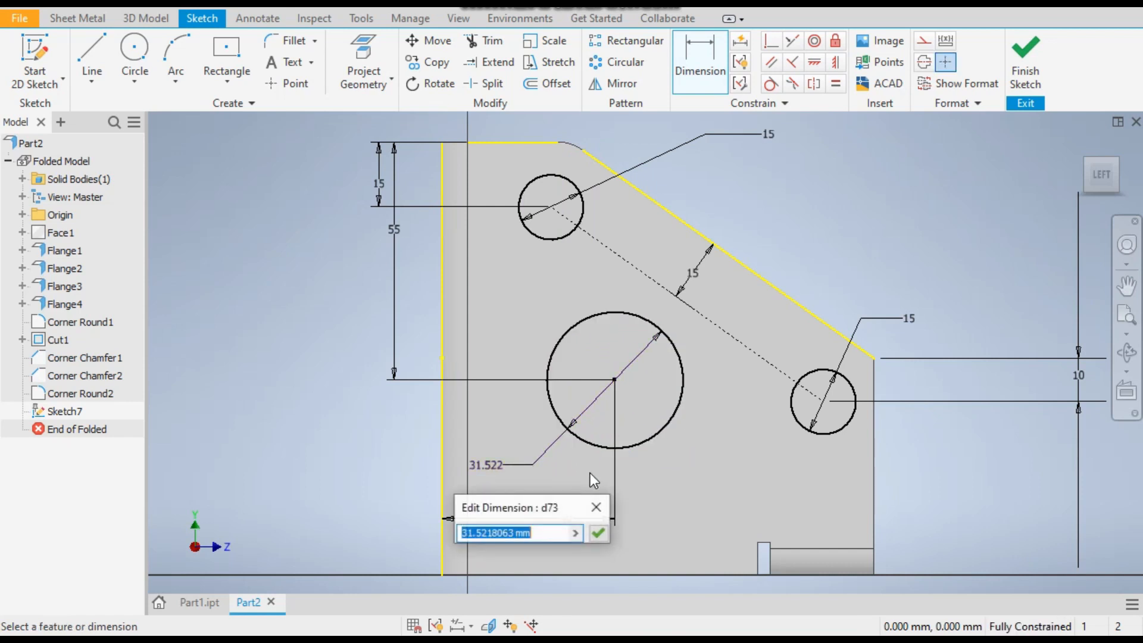
{"action": "type", "text": "35"}
{"action": "key", "text": "Return"}
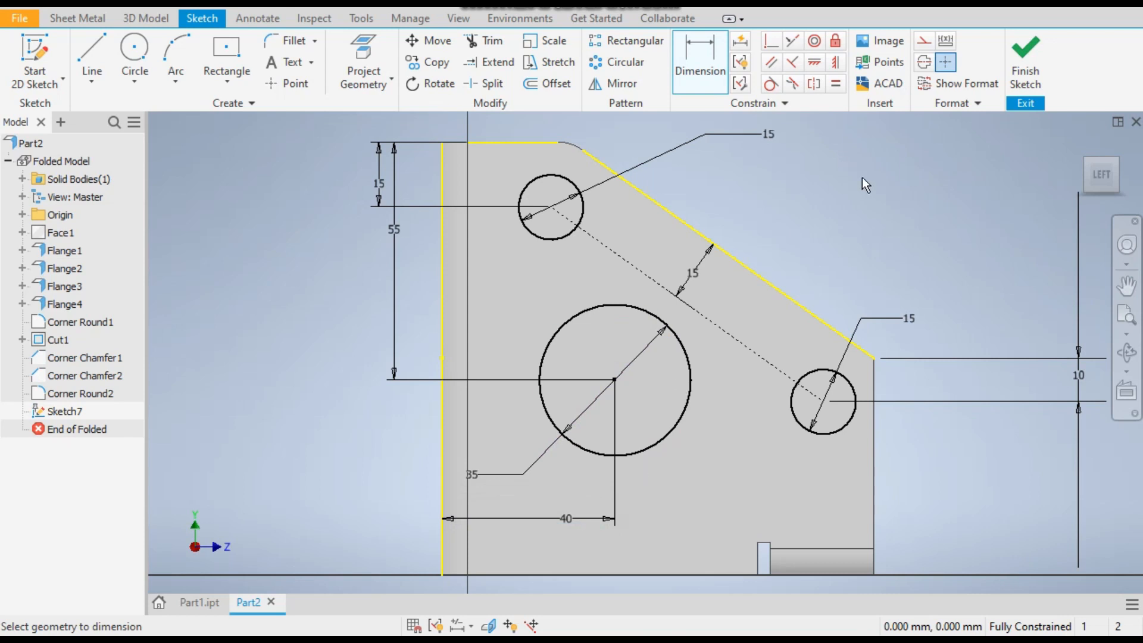
{"action": "left_click", "coordinate": [1022, 75]}
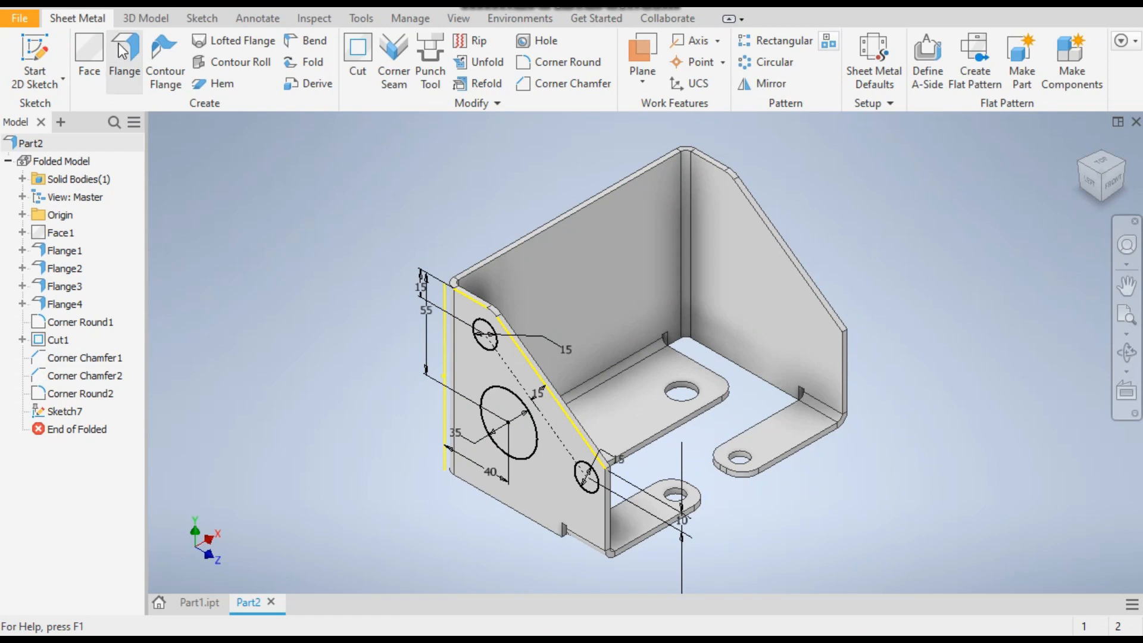
Extrude-cut the three side wall circles in the flipped direction with a Through All extent, piercing both side walls
{"action": "left_click", "coordinate": [143, 18]}
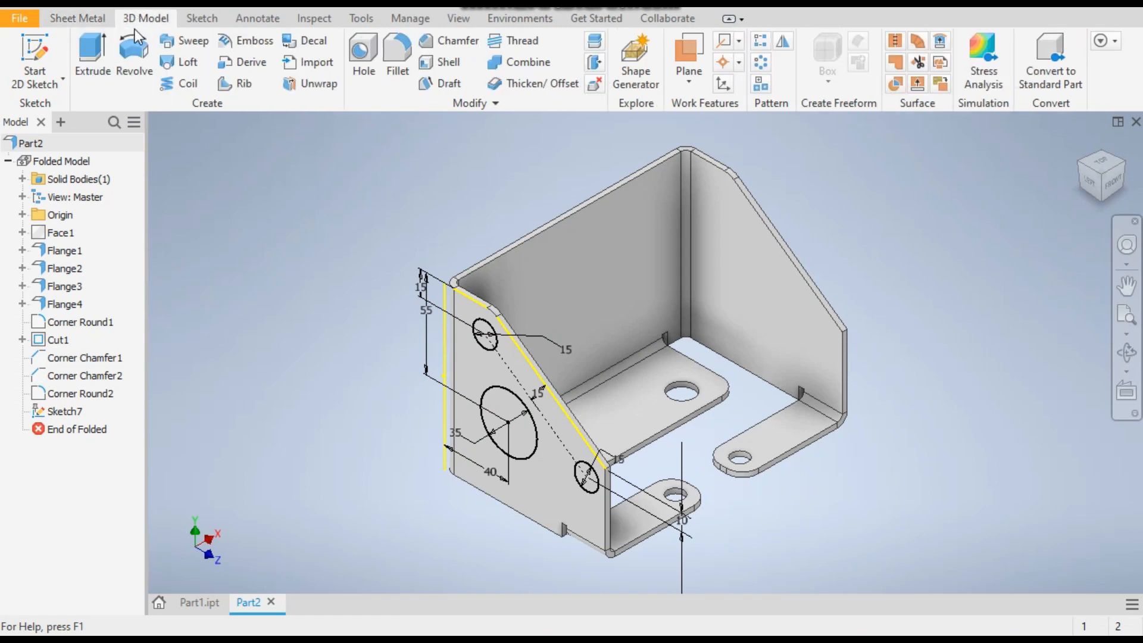
{"action": "left_click", "coordinate": [93, 57]}
{"action": "left_click", "coordinate": [487, 337]}
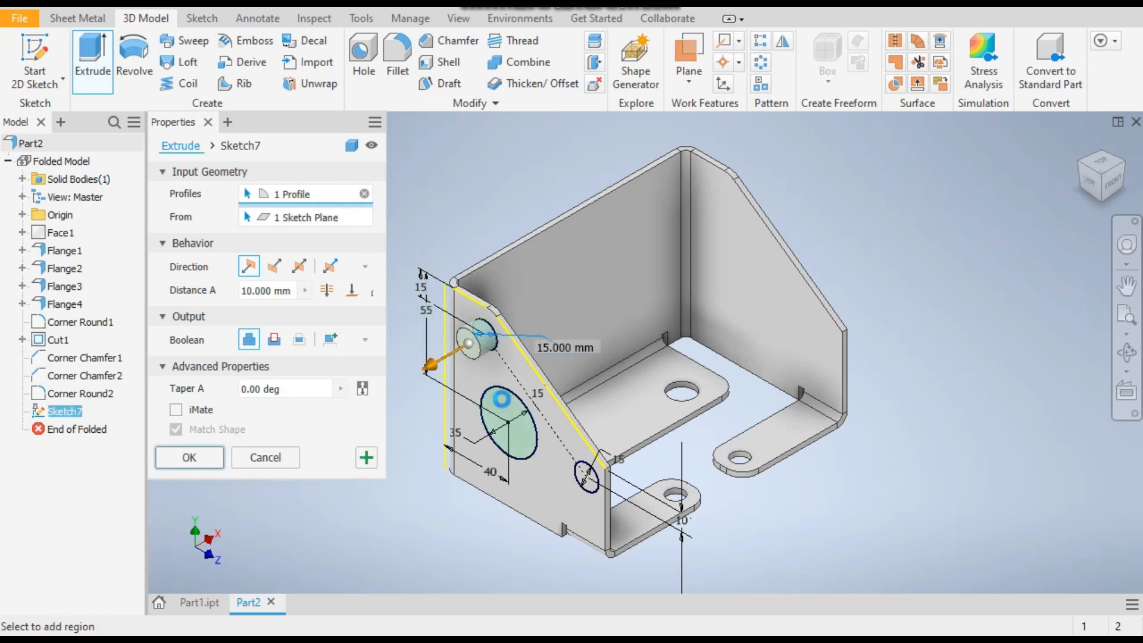
{"action": "left_click", "coordinate": [501, 398]}
{"action": "left_click", "coordinate": [586, 477]}
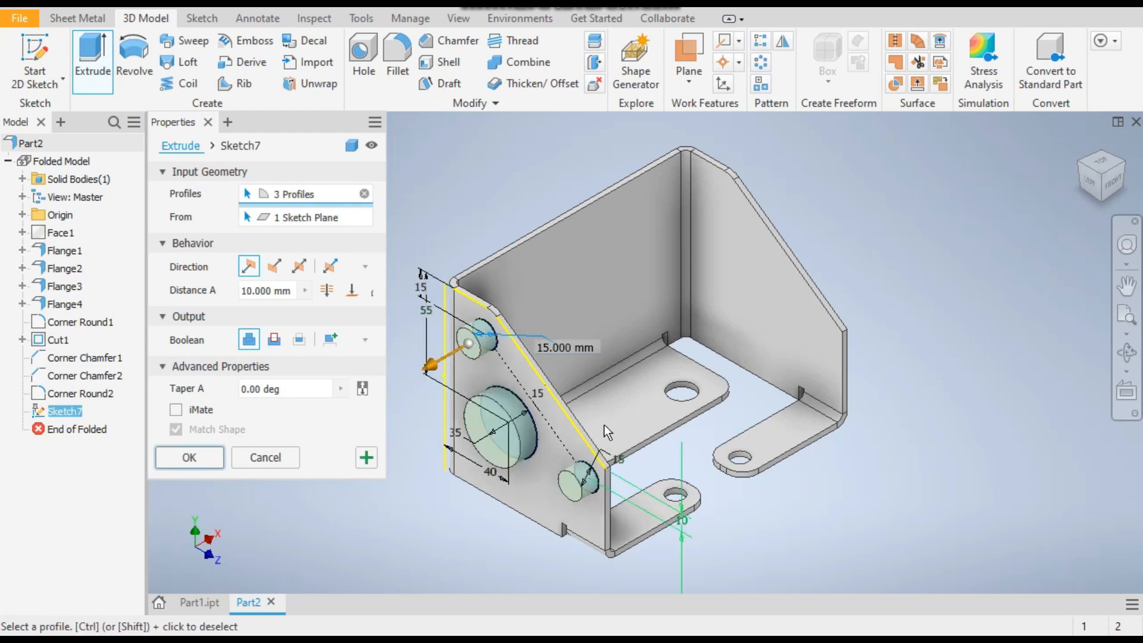
{"action": "left_click", "coordinate": [275, 266]}
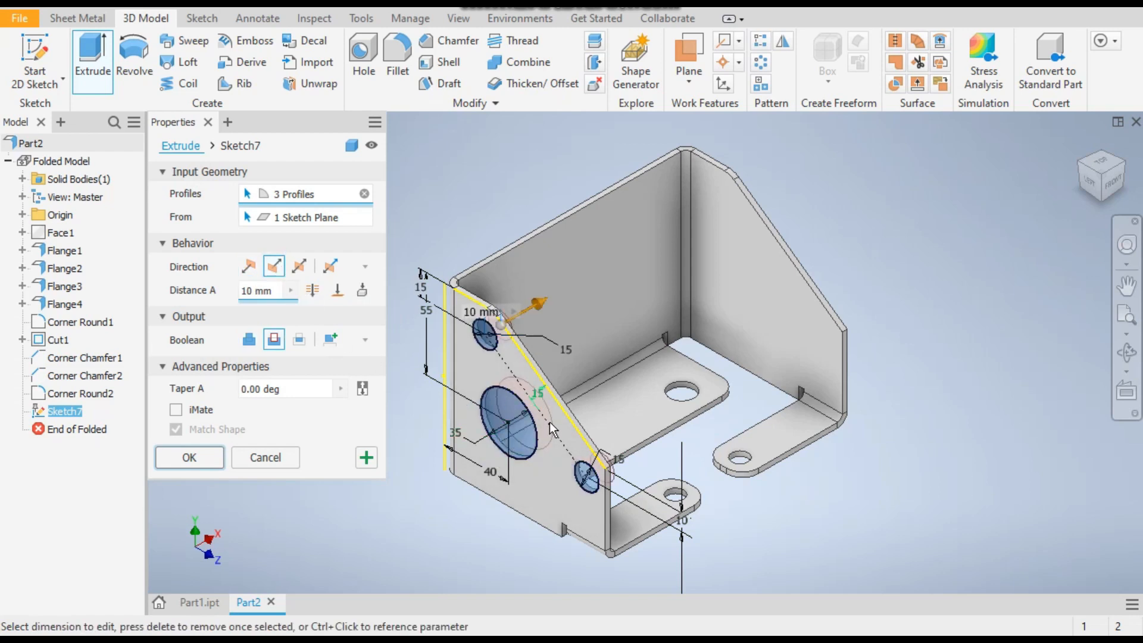
{"action": "scroll", "coordinate": [510, 420], "scroll_direction": "up", "scroll_amount": 5}
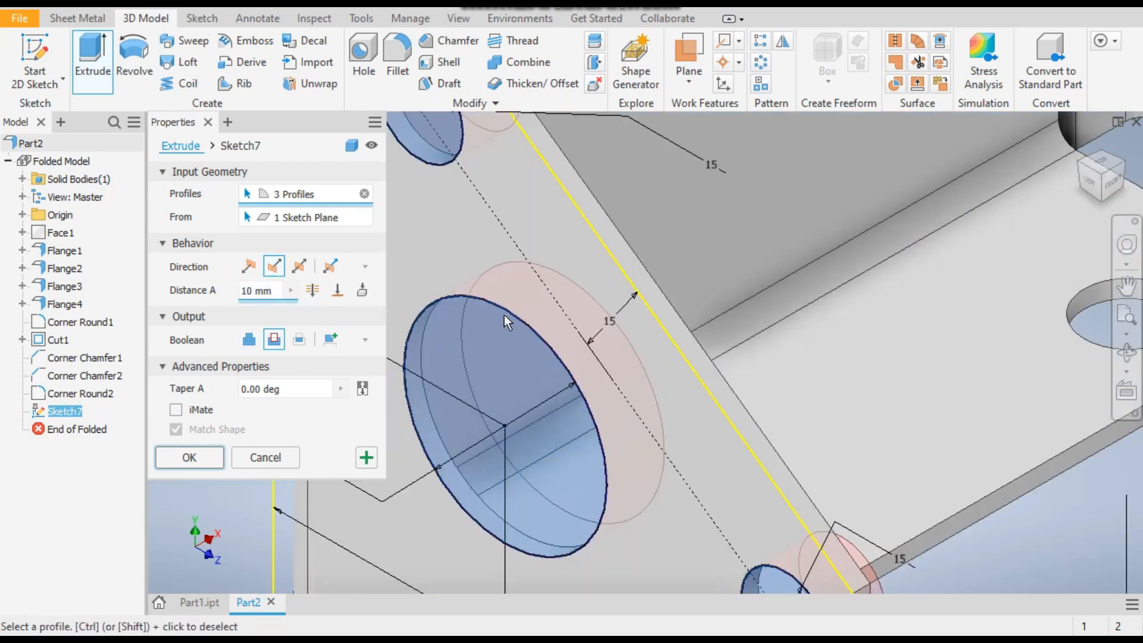
{"action": "scroll", "coordinate": [505, 315], "scroll_direction": "down", "scroll_amount": 5}
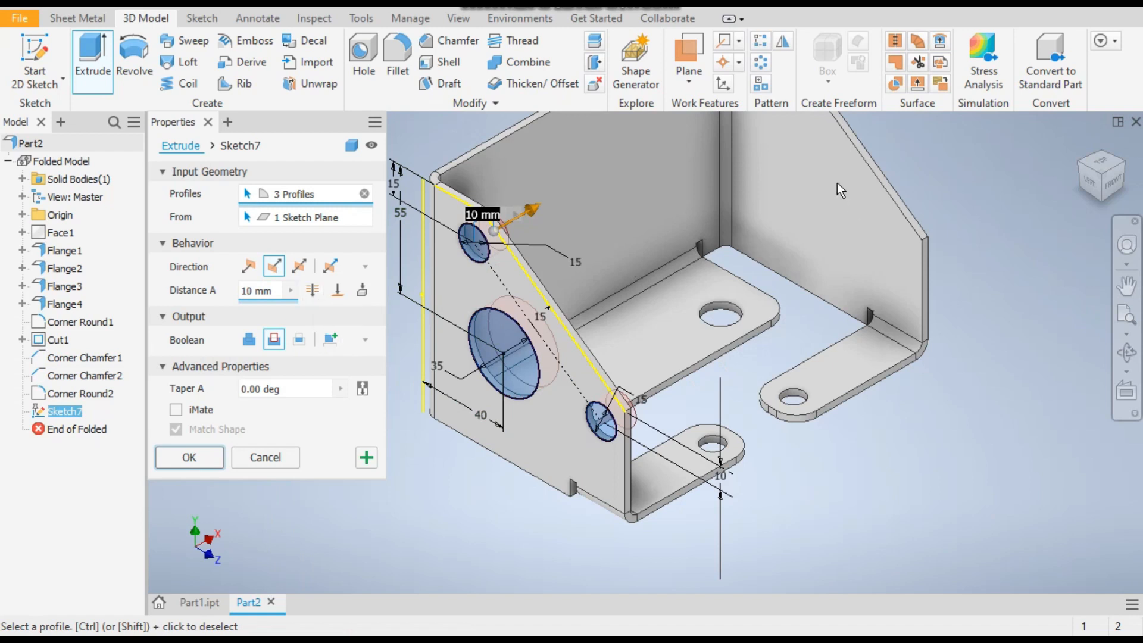
{"action": "scroll", "coordinate": [772, 342], "scroll_direction": "down", "scroll_amount": 3}
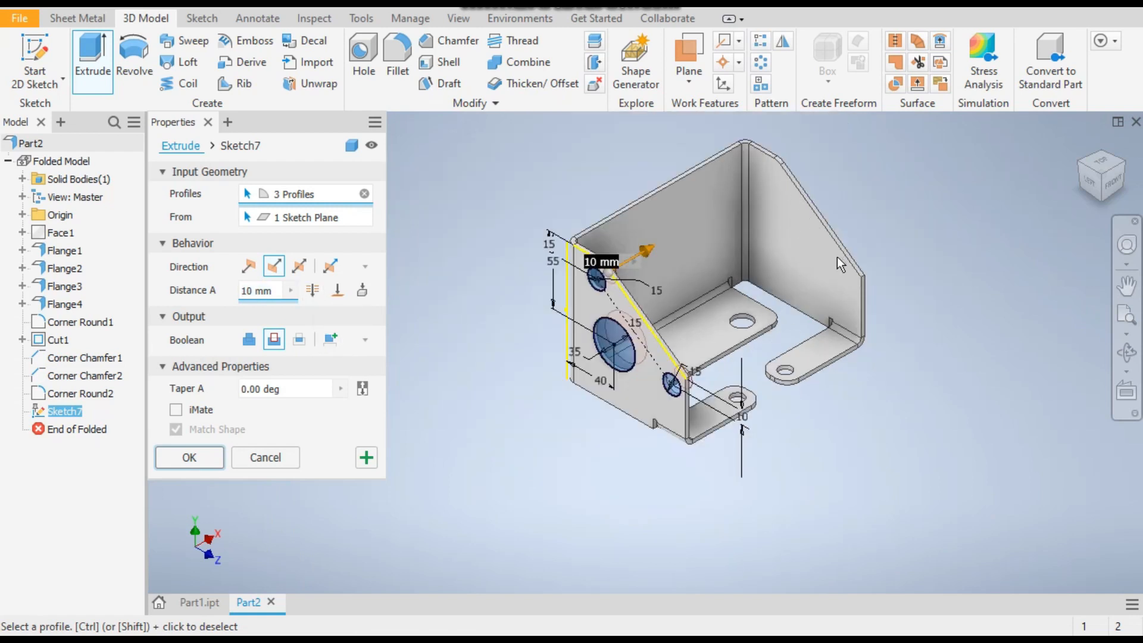
{"action": "left_click", "coordinate": [324, 295]}
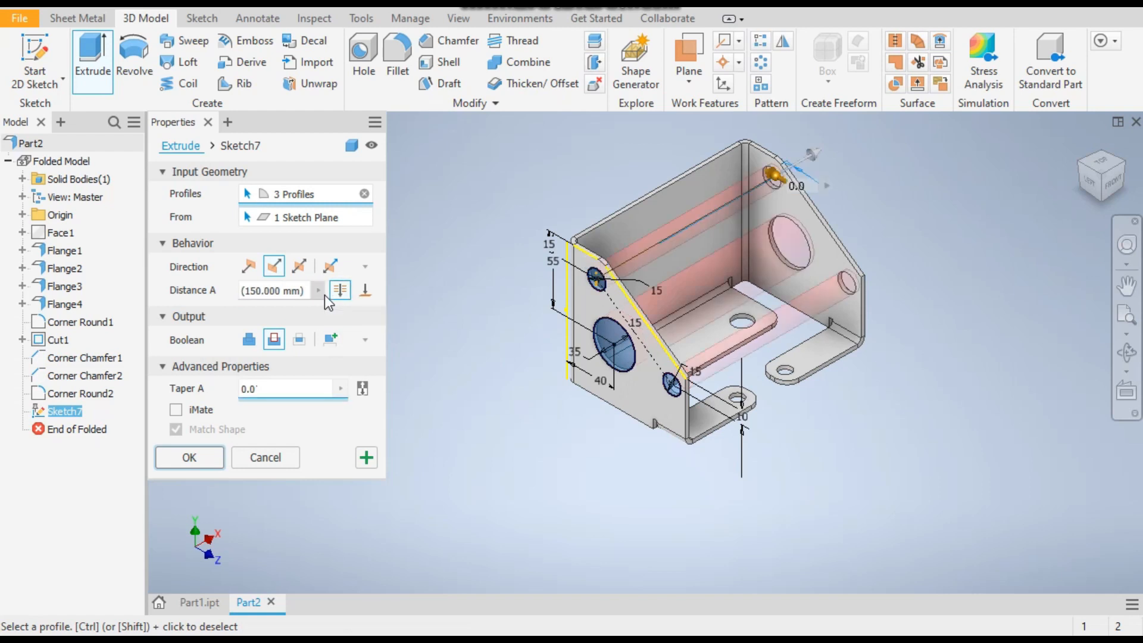
{"action": "left_click", "coordinate": [190, 457]}
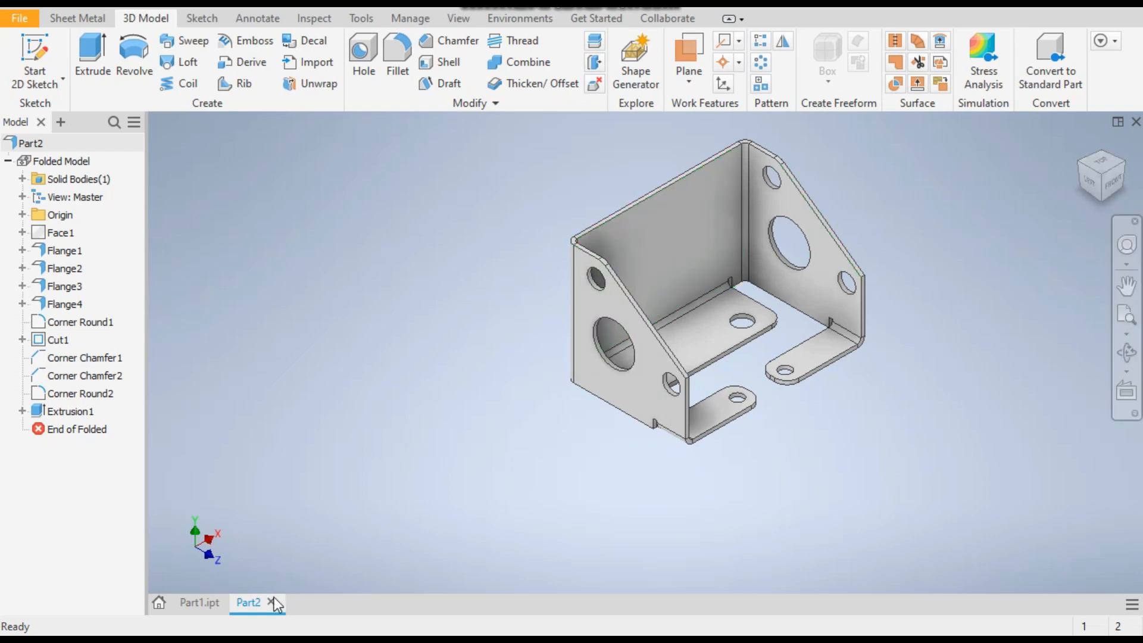
Start a sketch on the back wall's inner face and draw a 60 mm diameter circle centred on the origin
{"action": "left_click", "coordinate": [184, 602]}
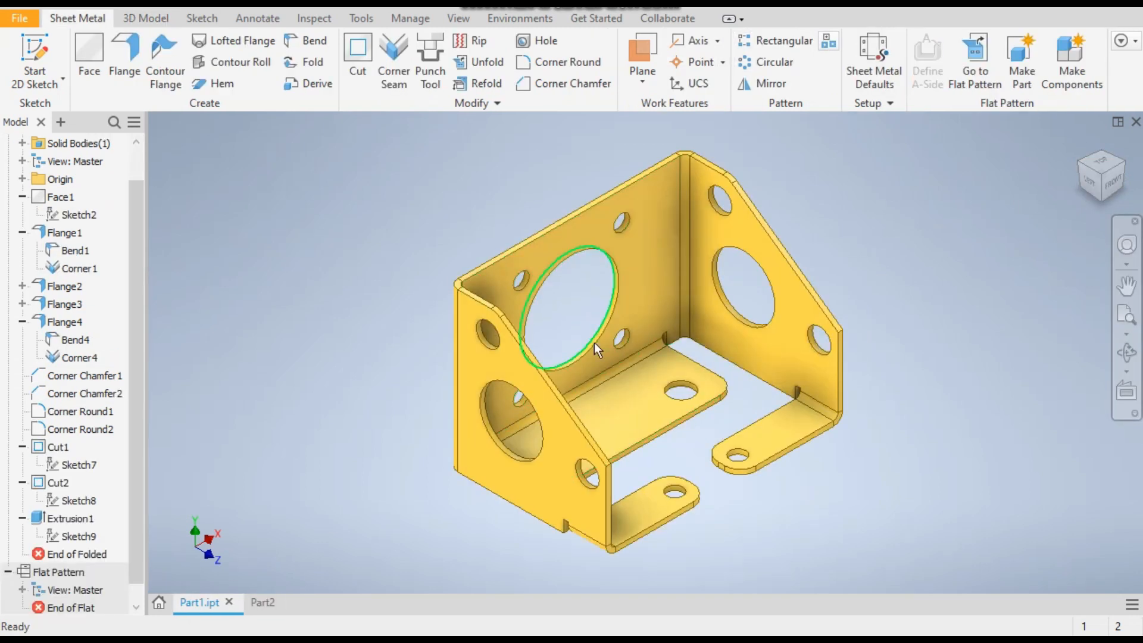
{"action": "left_click", "coordinate": [264, 602]}
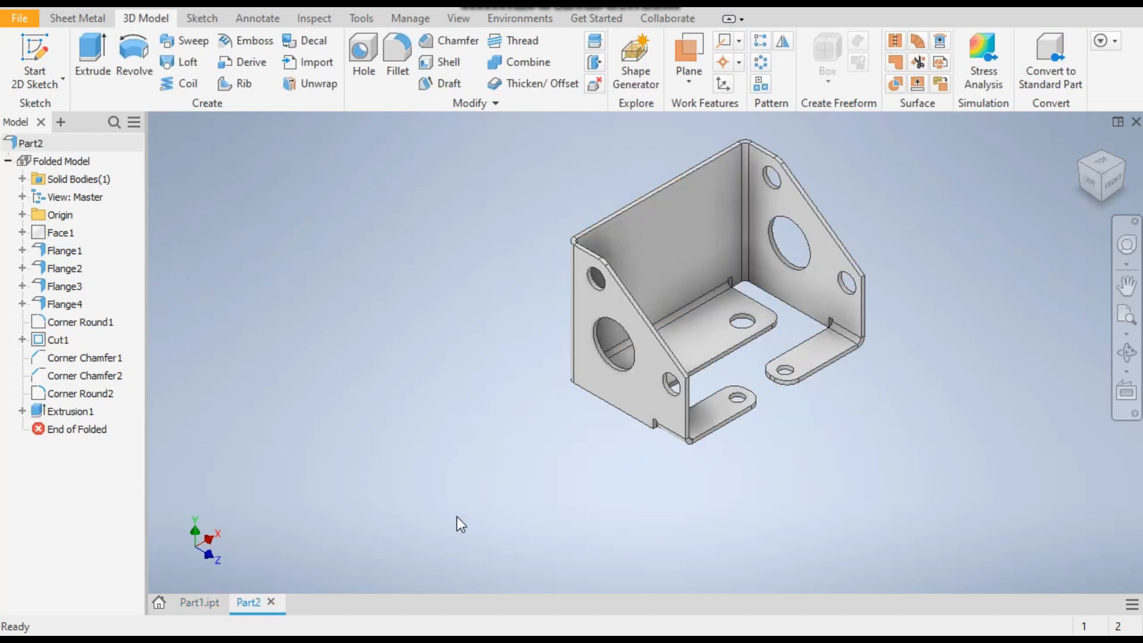
{"action": "left_click", "coordinate": [676, 222]}
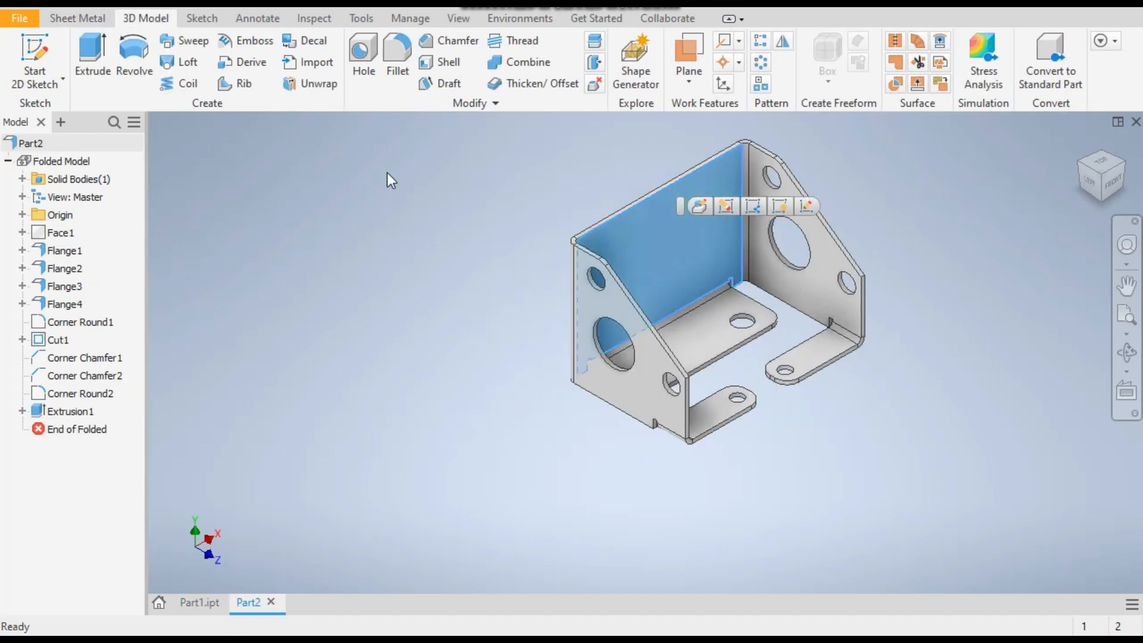
{"action": "left_click", "coordinate": [34, 51]}
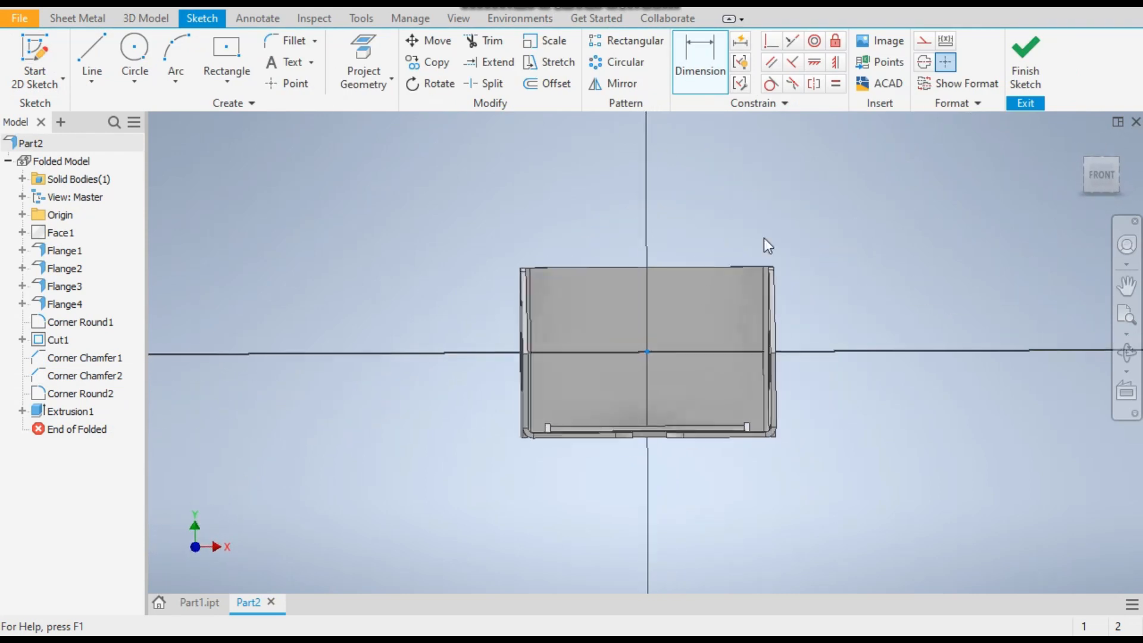
{"action": "left_click", "coordinate": [134, 47]}
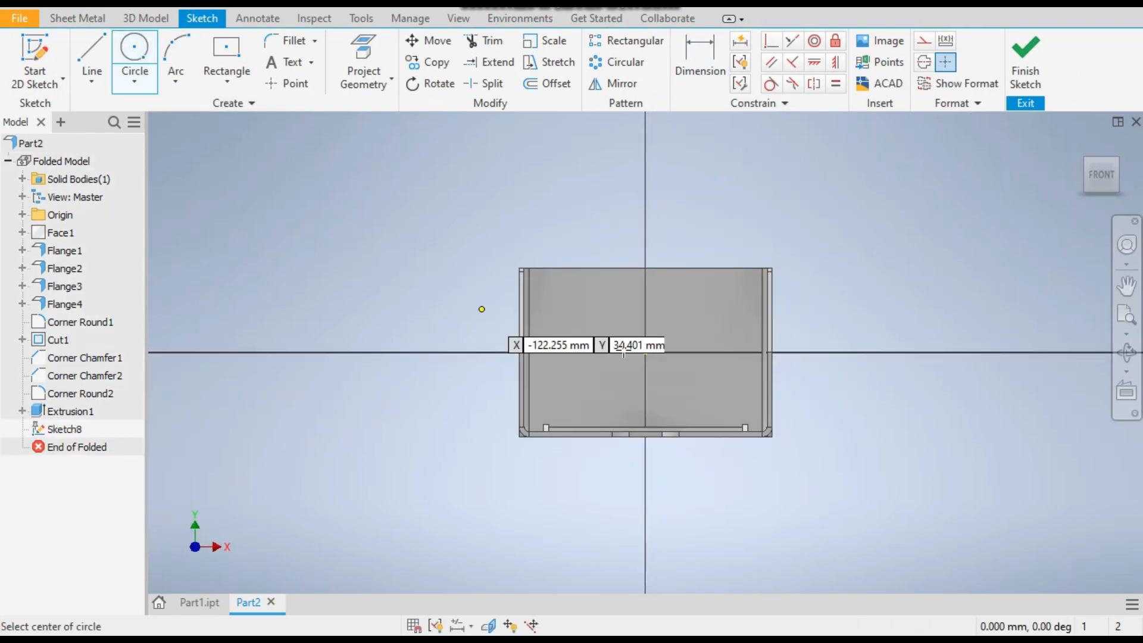
{"action": "left_click", "coordinate": [645, 352]}
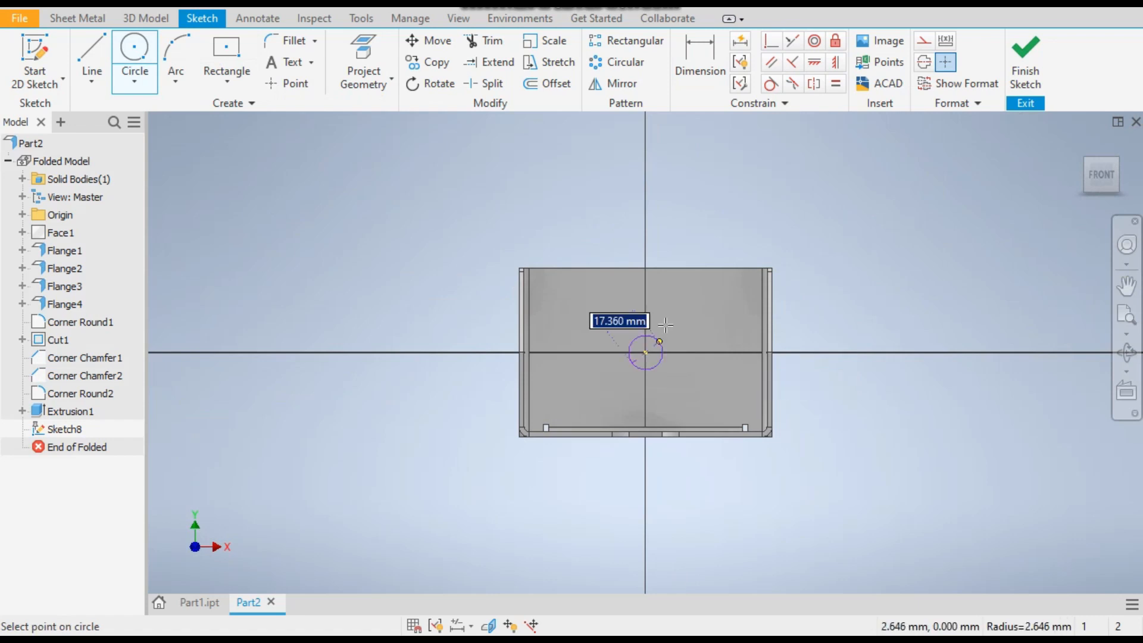
{"action": "type", "text": "60"}
{"action": "key", "text": "Return"}
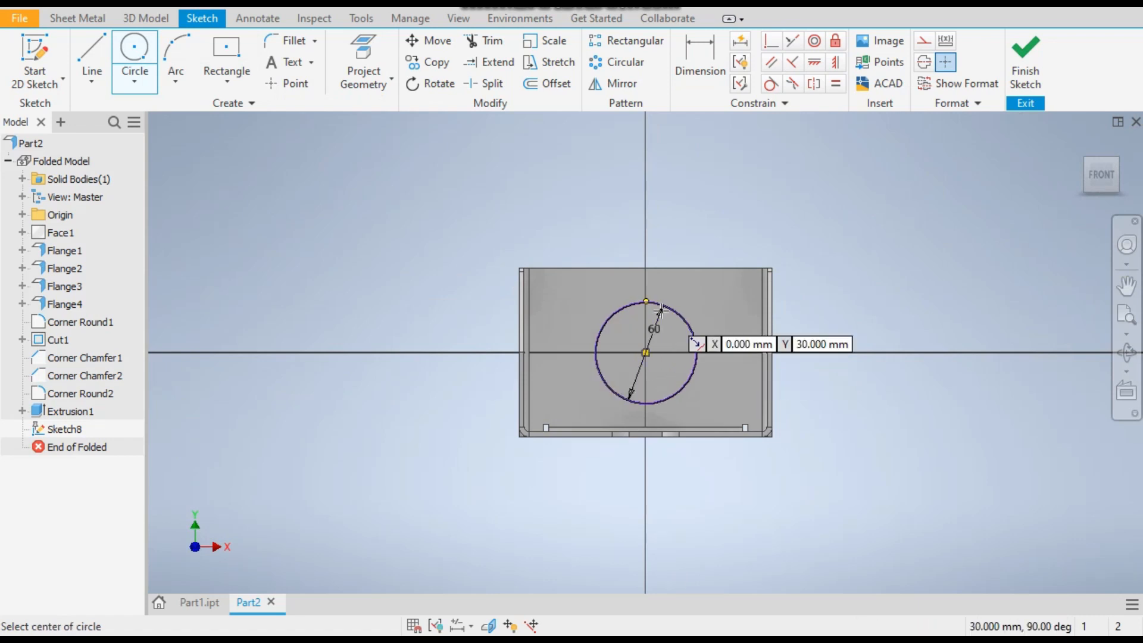
Draw a 90 mm diameter circle concentric with the 60 mm circle on the back wall
{"action": "left_click", "coordinate": [645, 353]}
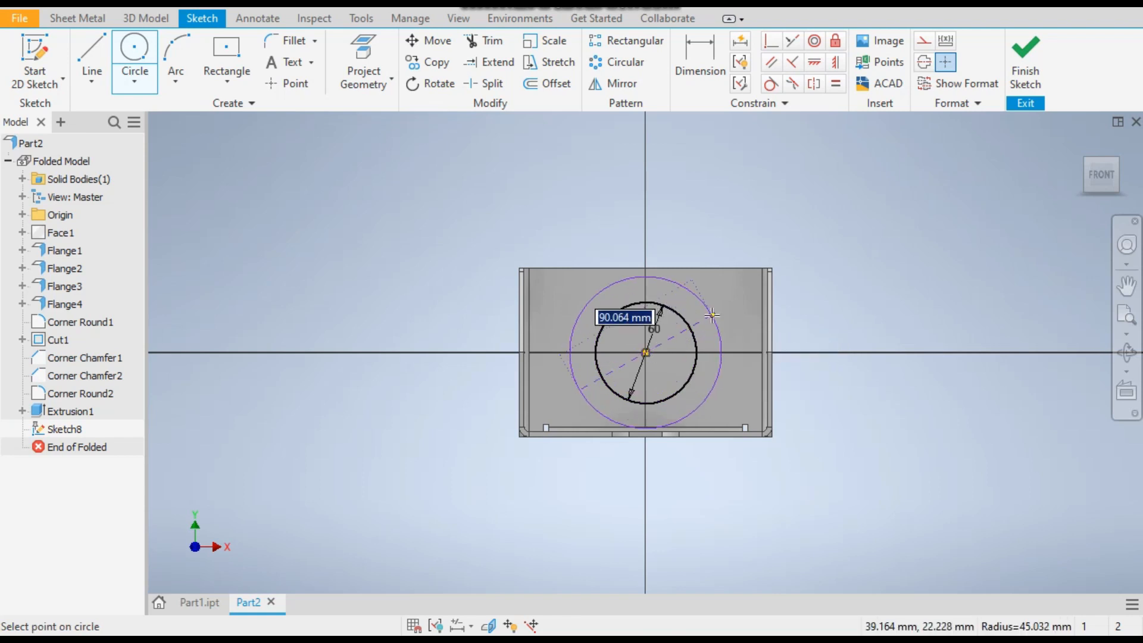
{"action": "type", "text": "90"}
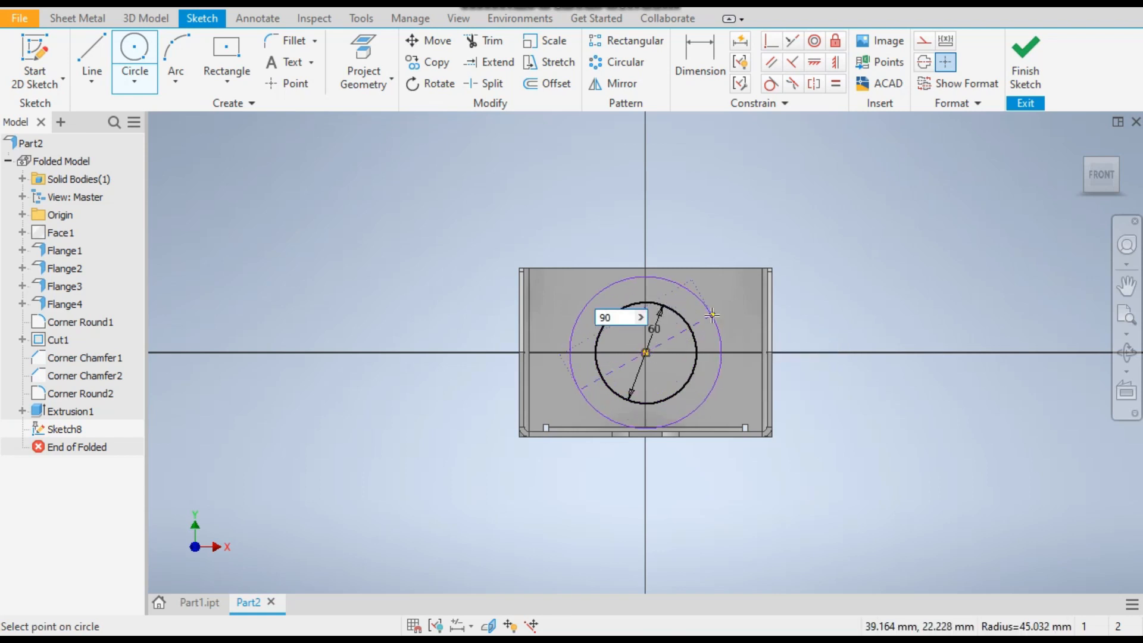
{"action": "key", "text": "Return"}
{"action": "scroll", "coordinate": [696, 381], "scroll_direction": "up", "scroll_amount": 2}
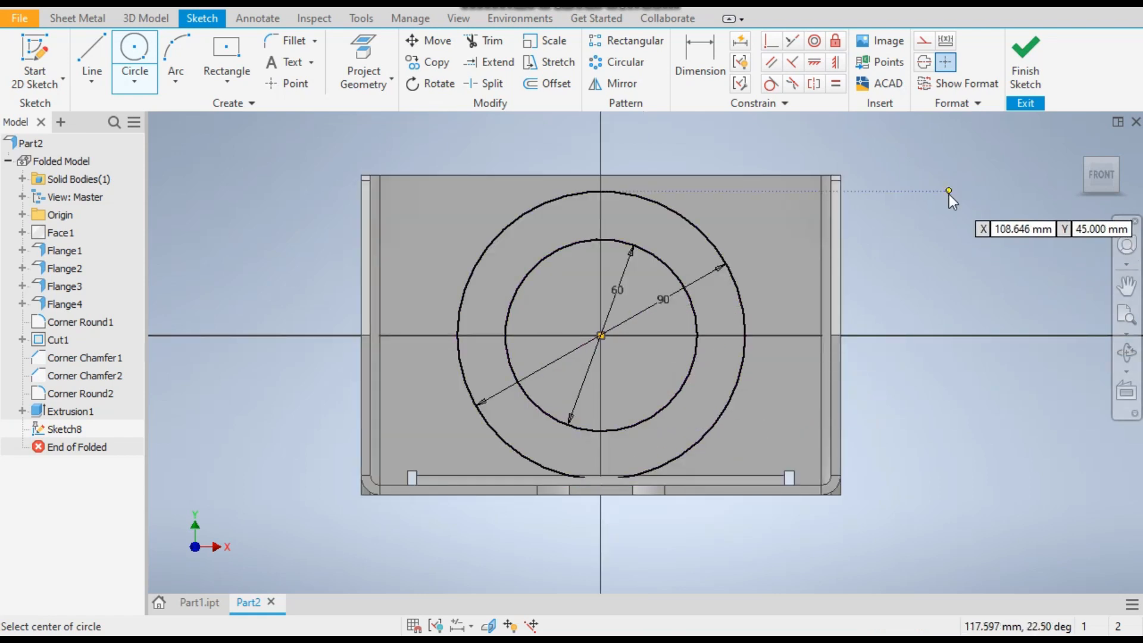
{"action": "key", "text": "Escape"}
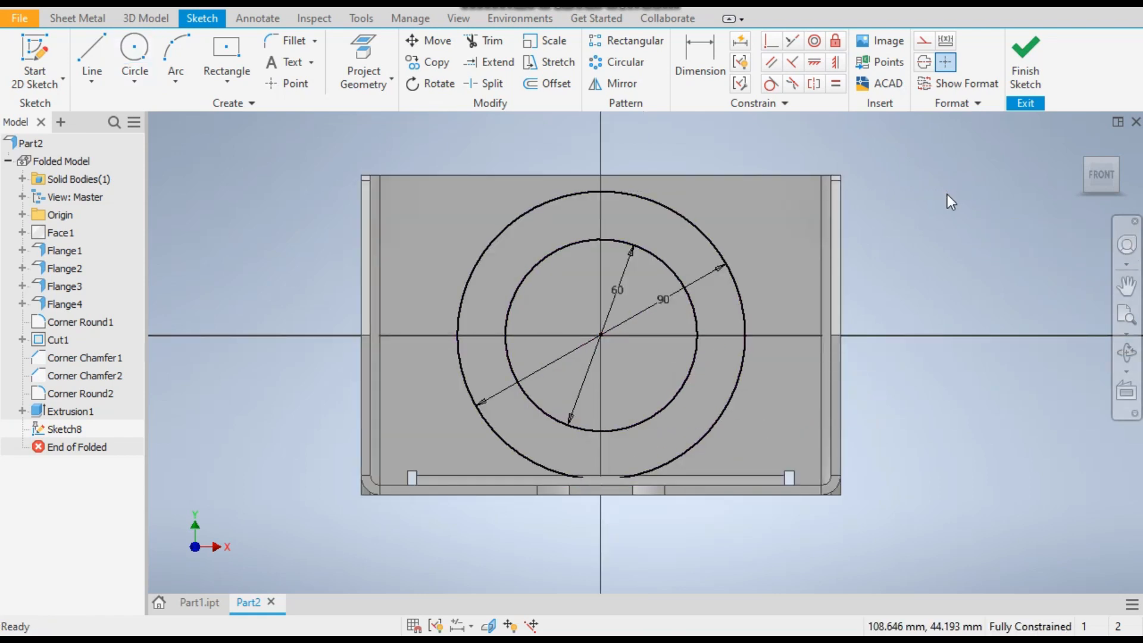
Convert the 90 mm circle on the back wall into construction geometry
{"action": "left_click", "coordinate": [923, 40]}
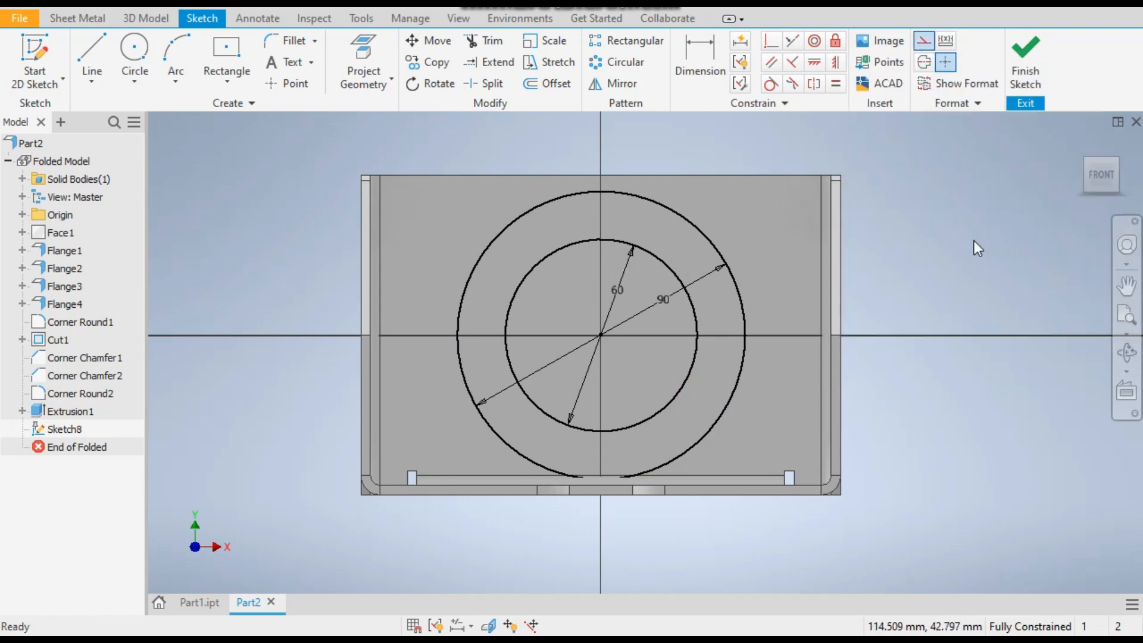
{"action": "left_click", "coordinate": [701, 233]}
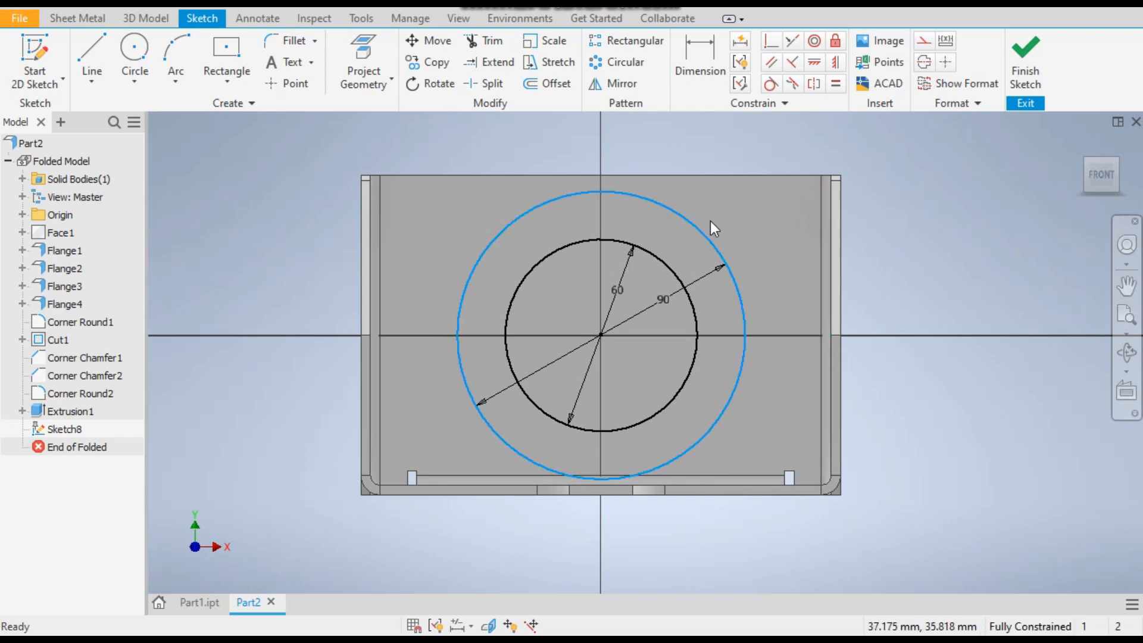
{"action": "left_click", "coordinate": [924, 41]}
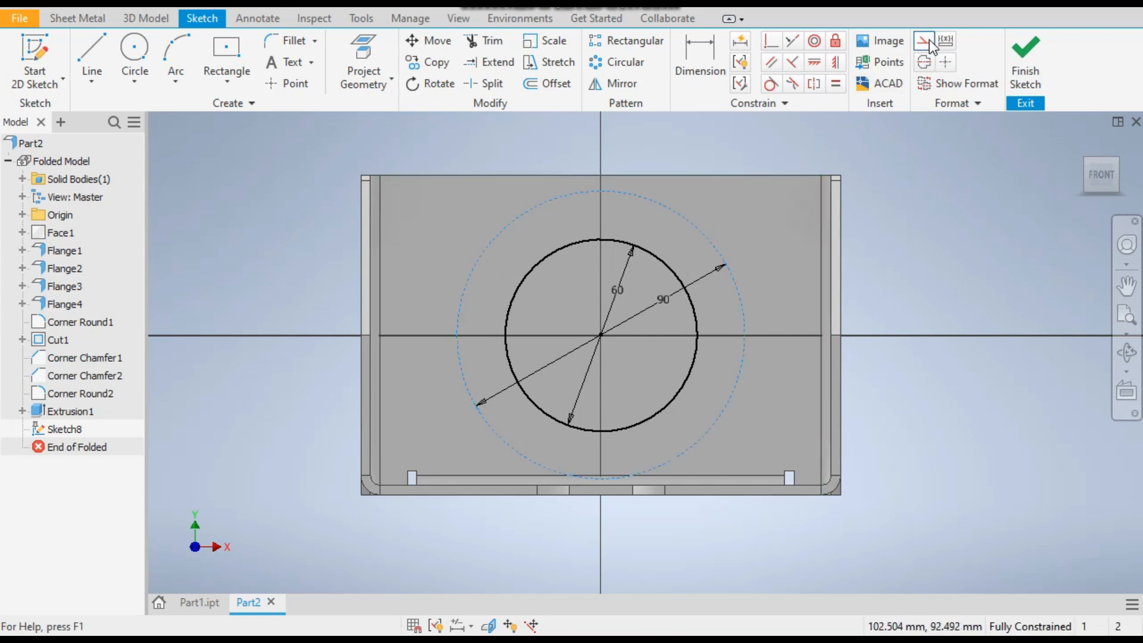
{"action": "left_click", "coordinate": [998, 257]}
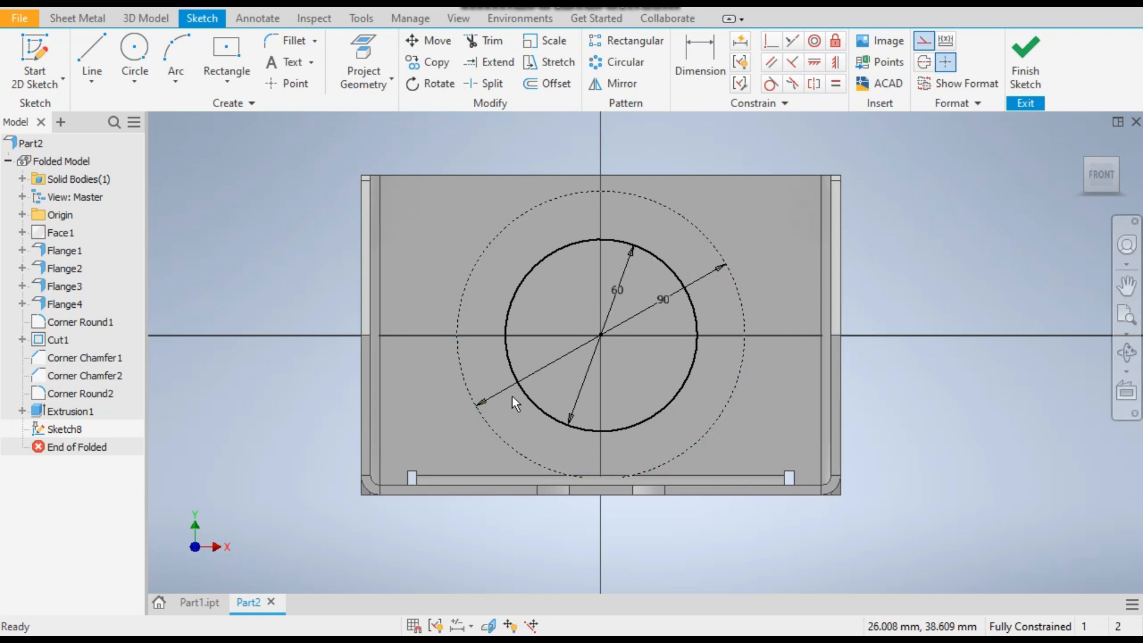
Examine the back wall's hole pattern from the front in Part1.ipt, and return to the Part2 sketch
{"action": "left_click", "coordinate": [212, 603]}
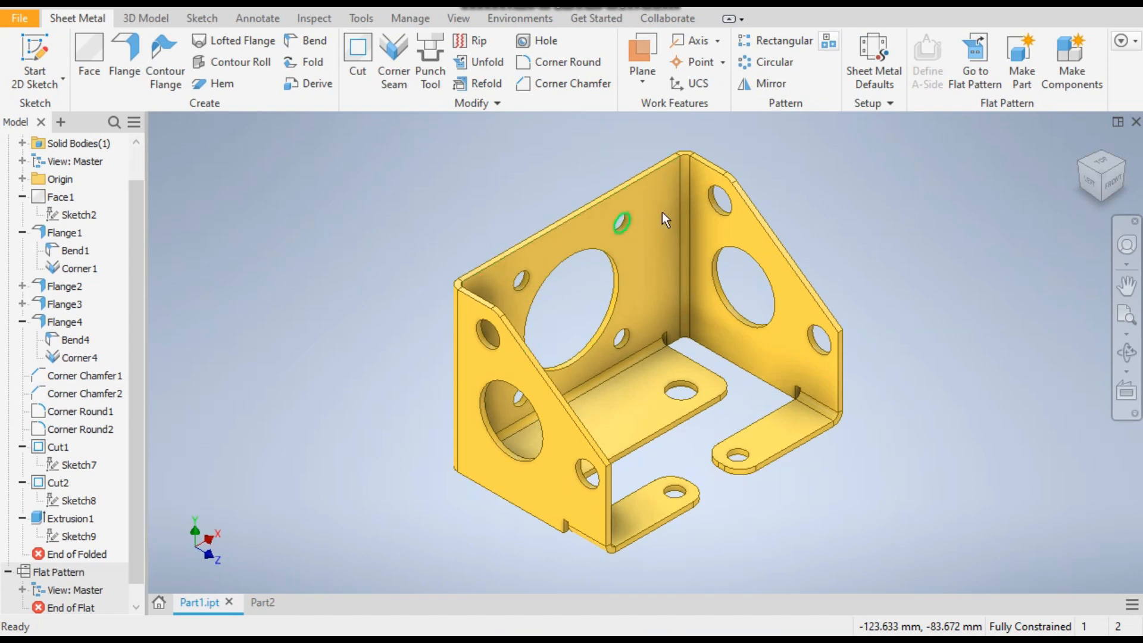
{"action": "left_click", "coordinate": [1112, 187]}
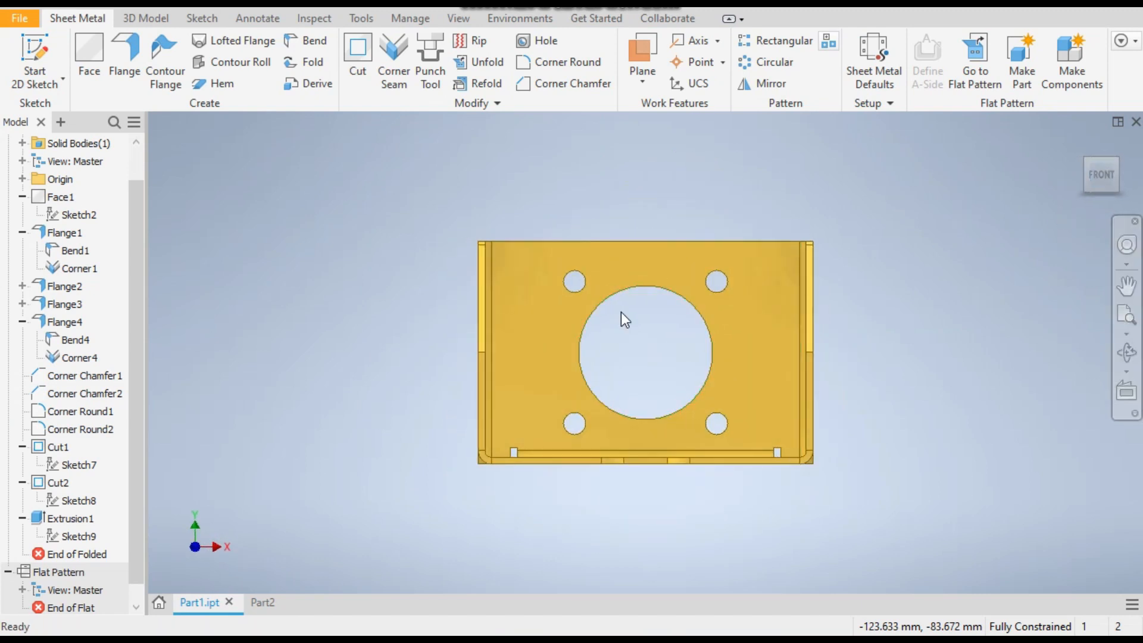
{"action": "left_click", "coordinate": [263, 602]}
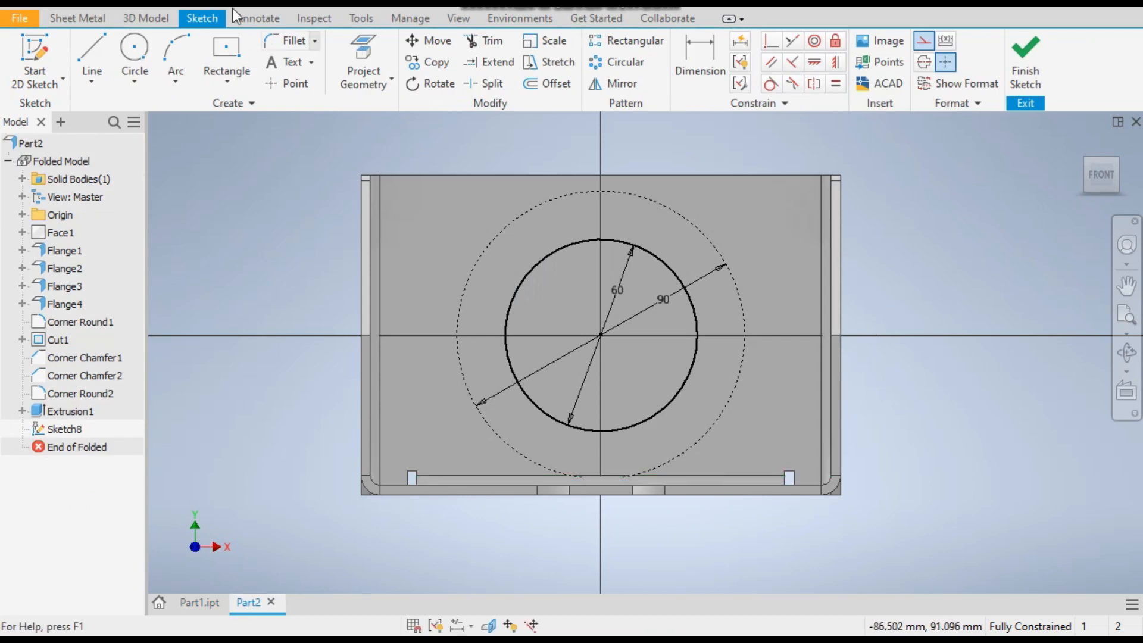
Draw a circle centred on the upper-right part of the 90 mm construction circle and dimension its diameter to 15 mm
{"action": "left_click", "coordinate": [134, 48]}
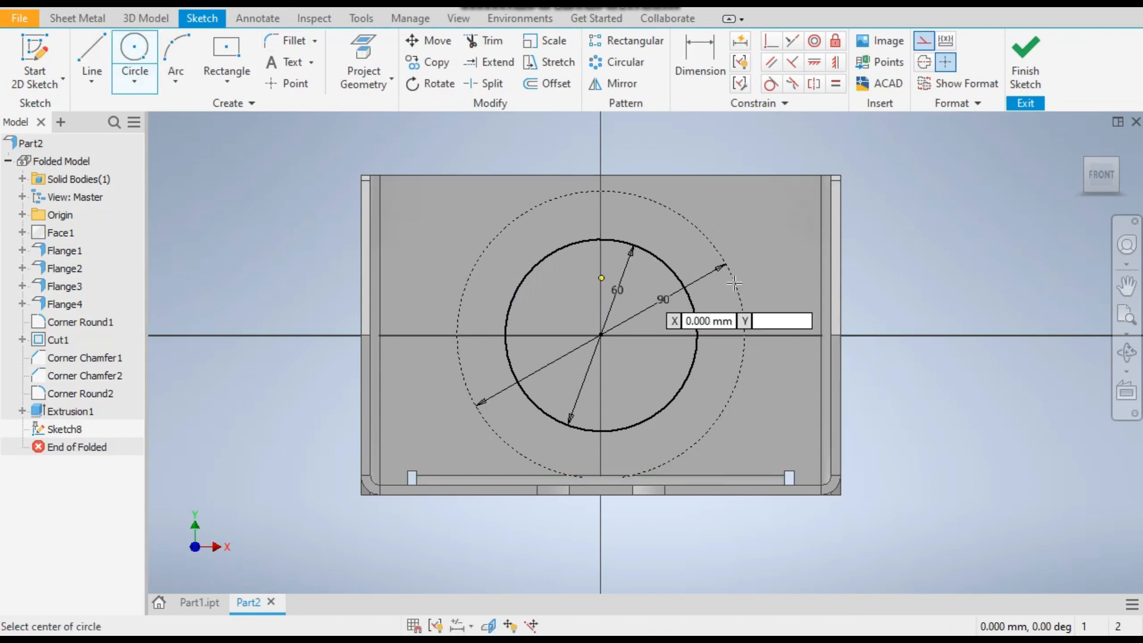
{"action": "left_click", "coordinate": [725, 238]}
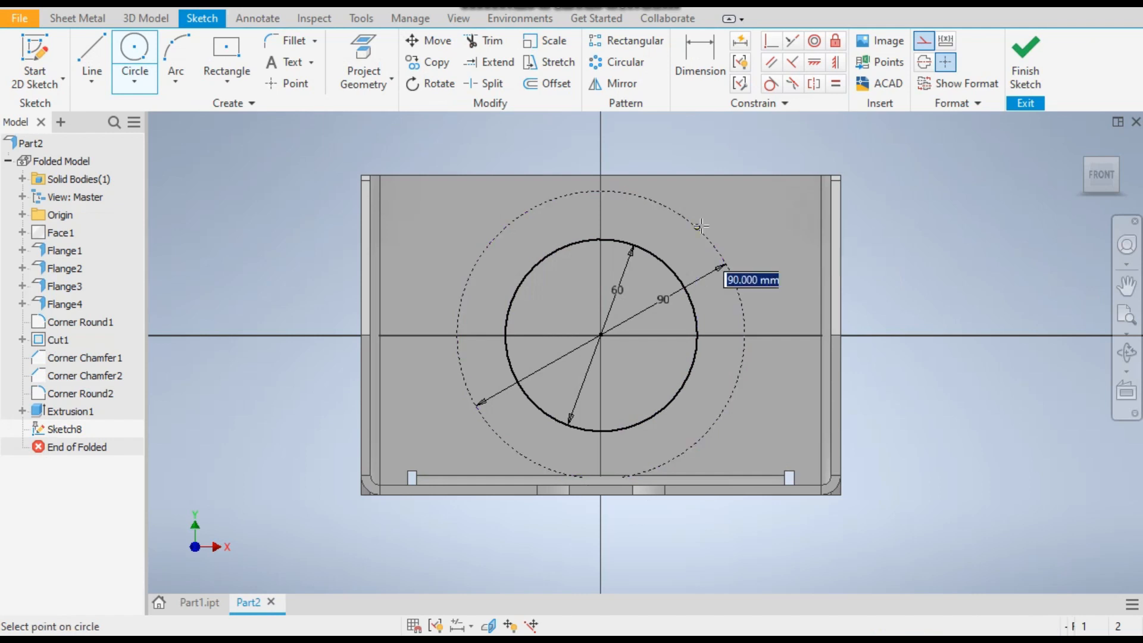
{"action": "left_click", "coordinate": [725, 239]}
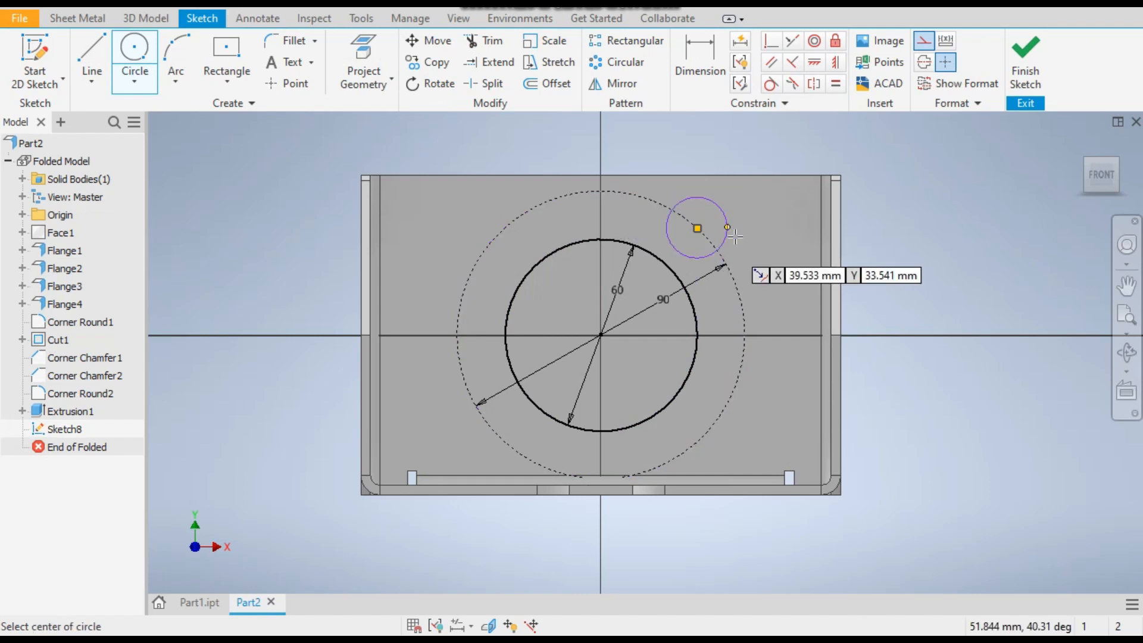
{"action": "left_click", "coordinate": [685, 59]}
{"action": "left_click", "coordinate": [713, 206]}
{"action": "left_click", "coordinate": [762, 209]}
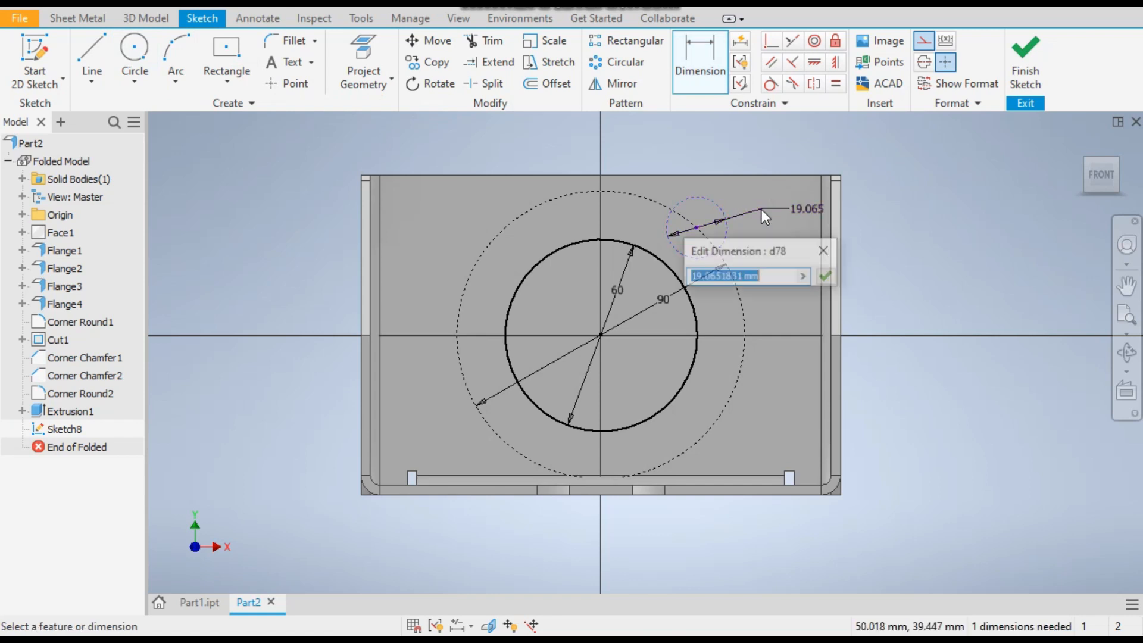
{"action": "type", "text": "15"}
{"action": "key", "text": "Return"}
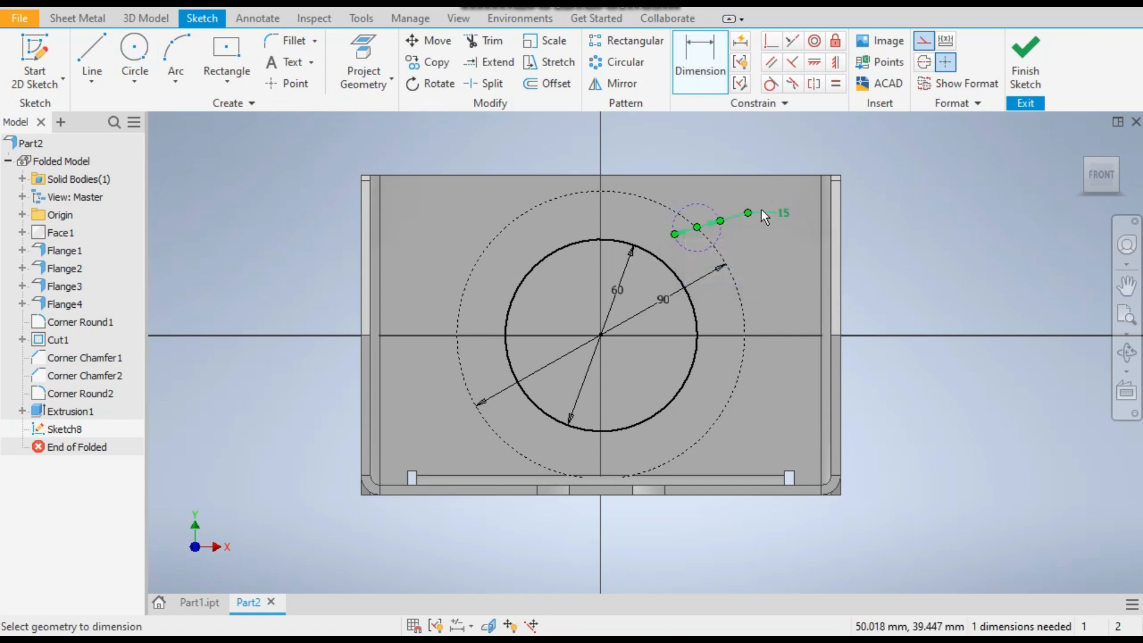
Convert the 15 mm circle from construction to normal sketch geometry
{"action": "left_click", "coordinate": [924, 45]}
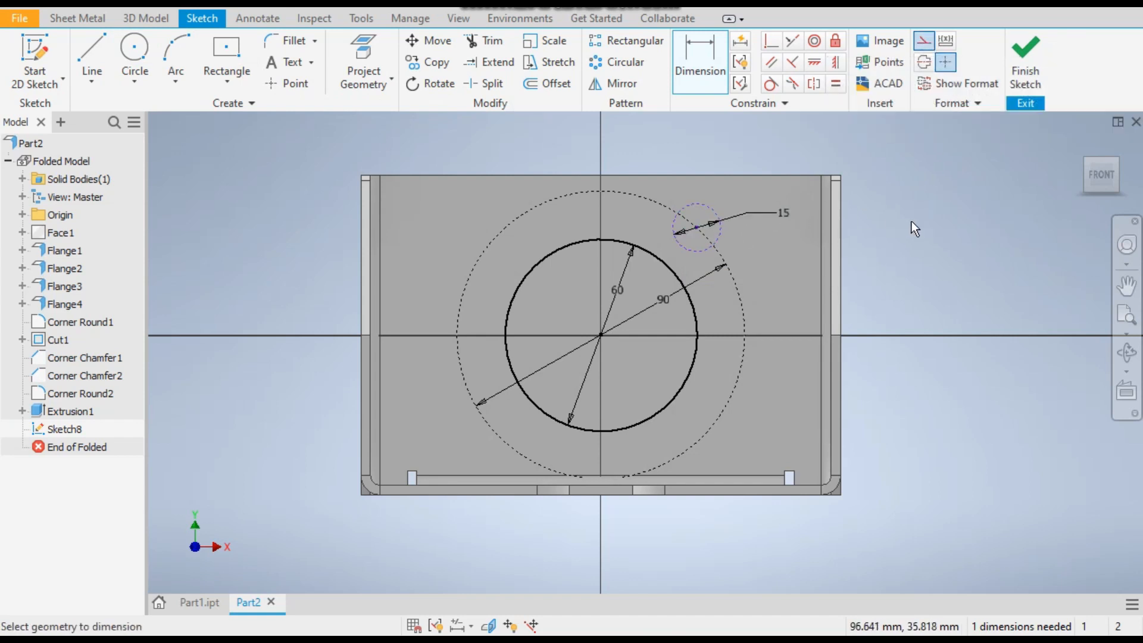
{"action": "key", "text": "Escape"}
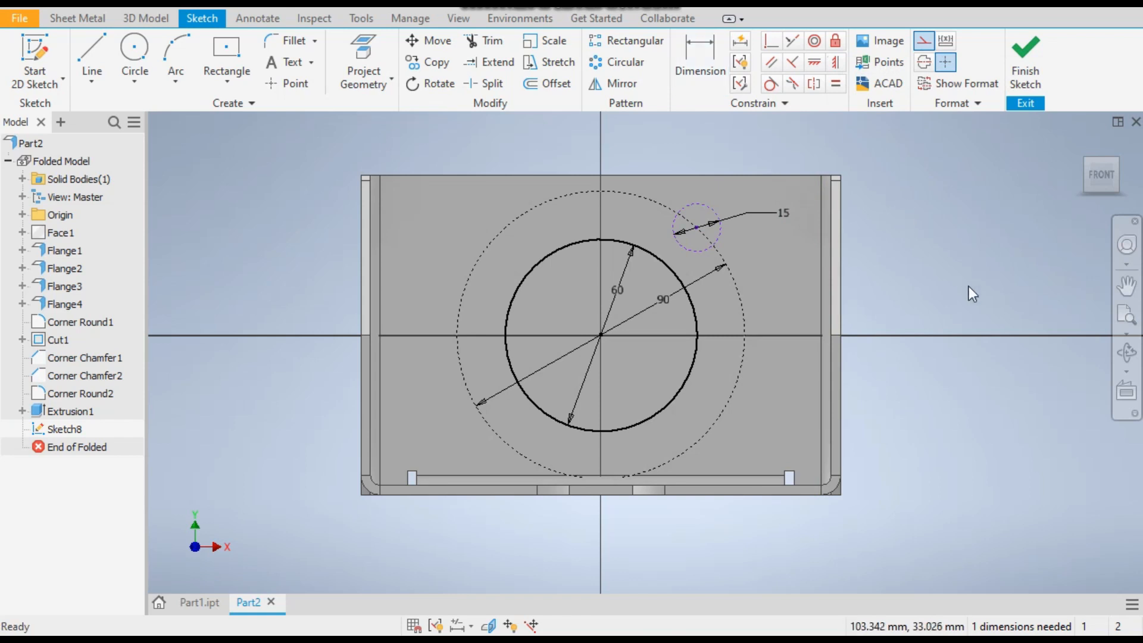
{"action": "left_click", "coordinate": [706, 205]}
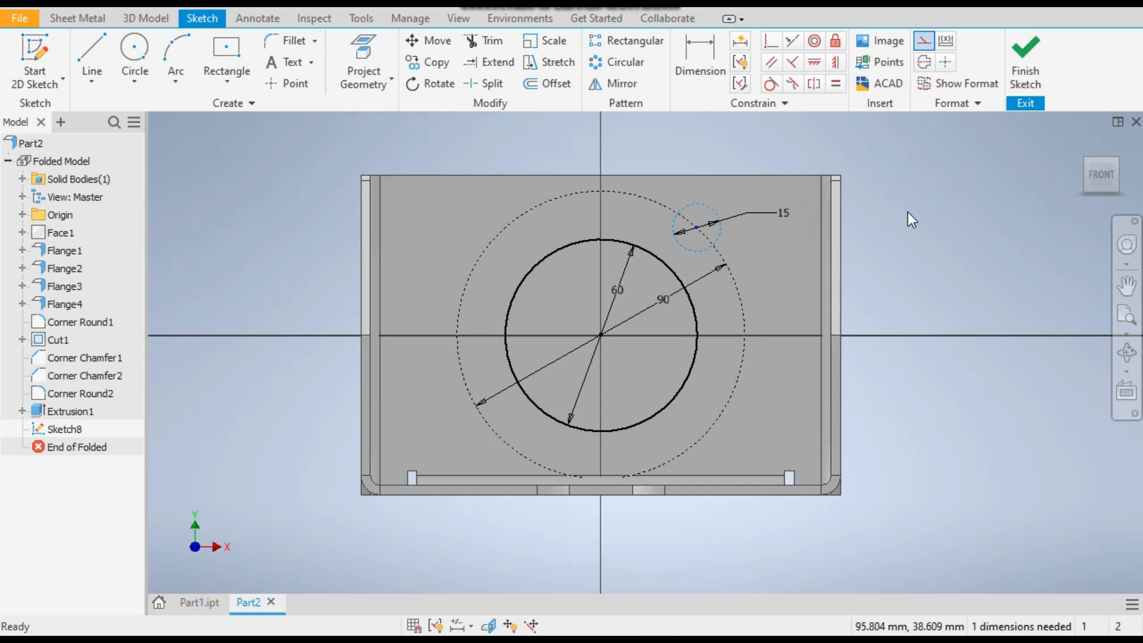
{"action": "left_click", "coordinate": [926, 47]}
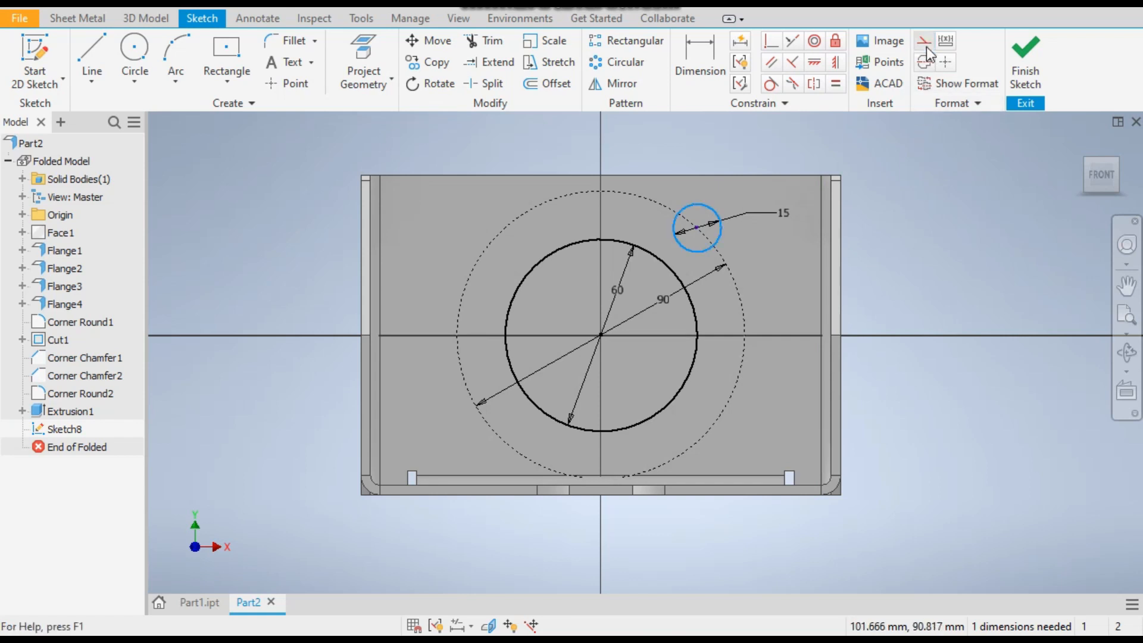
{"action": "left_click", "coordinate": [944, 221]}
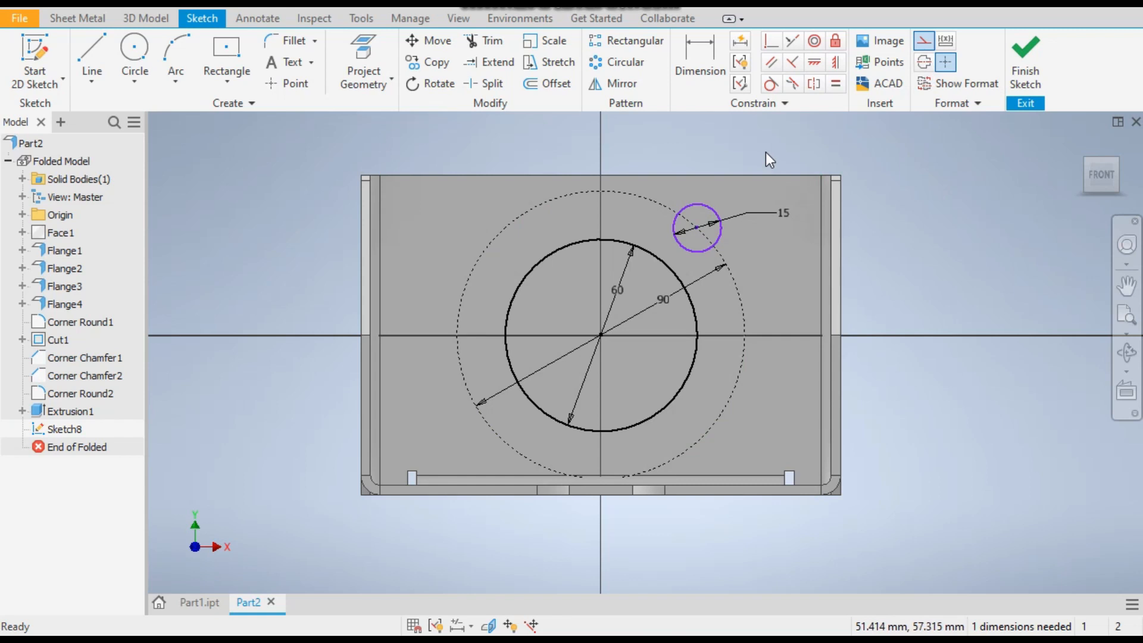
Draw construction lines from the 90 mm circle's top point vertically to the origin and from there to the 15 mm circle's centre
{"action": "left_click", "coordinate": [94, 49]}
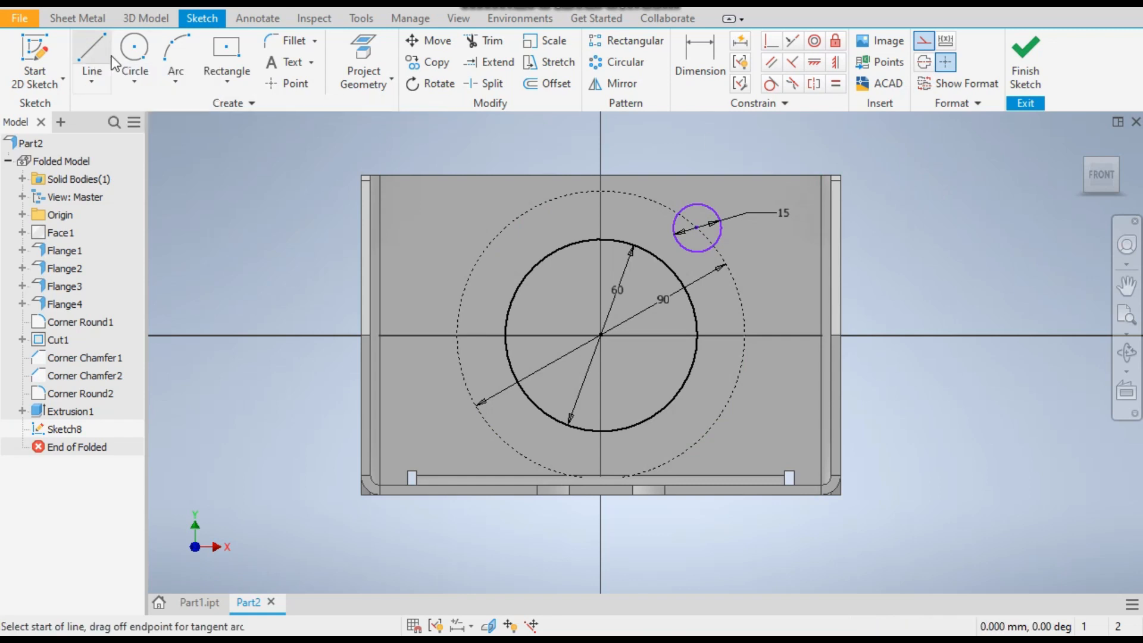
{"action": "left_click", "coordinate": [603, 189]}
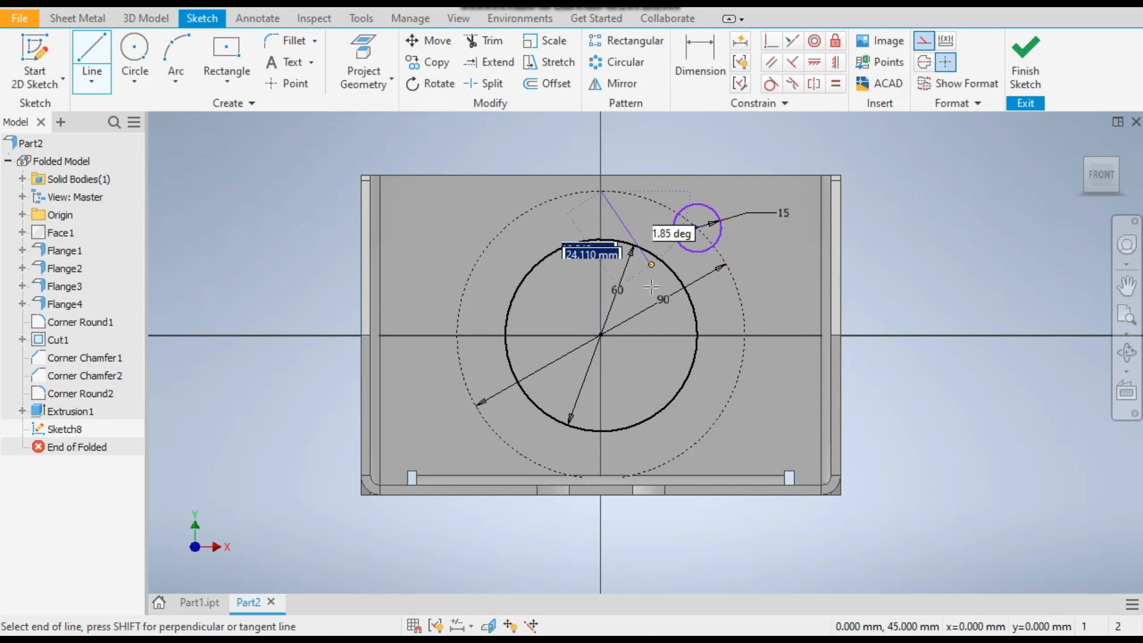
{"action": "left_click", "coordinate": [601, 335]}
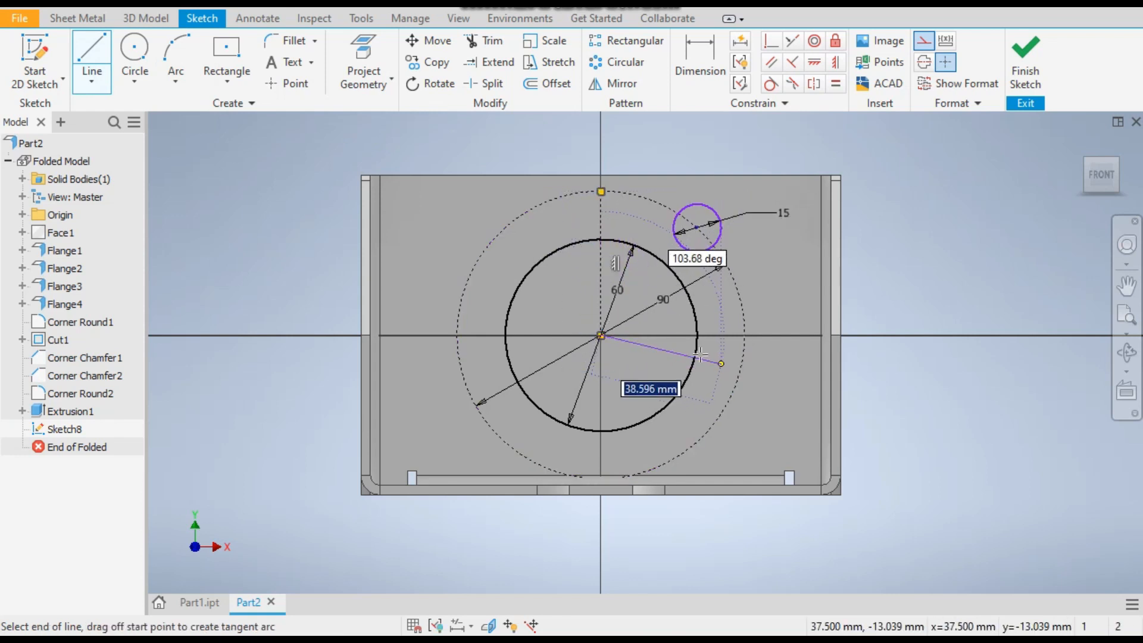
{"action": "double_click", "coordinate": [696, 227]}
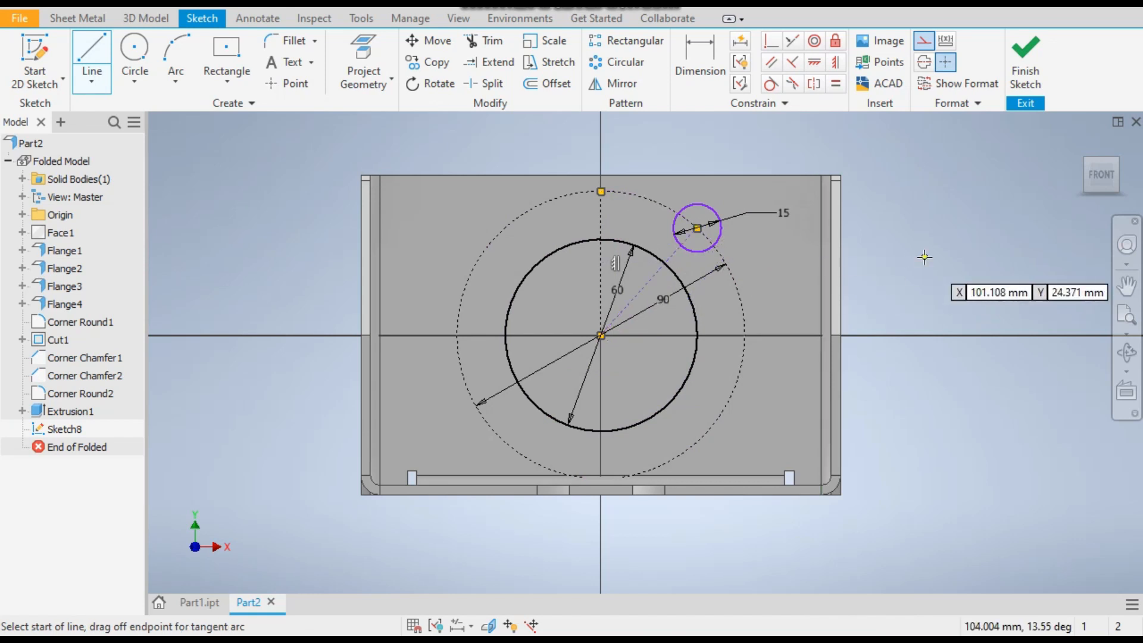
{"action": "key", "text": "Escape"}
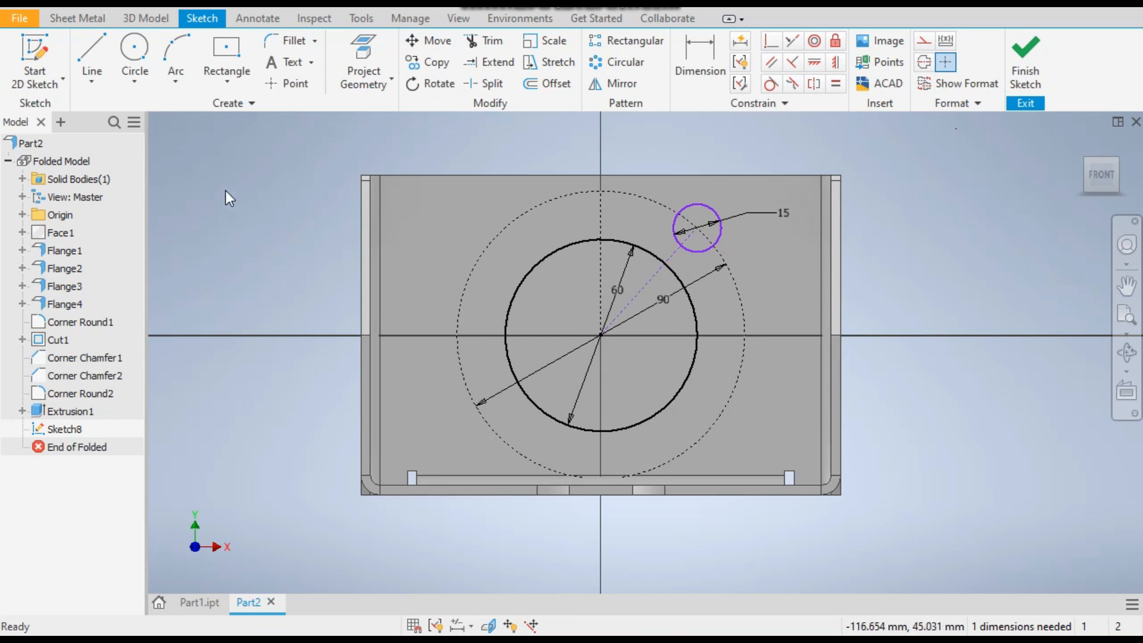
Dimension the angle between the vertical construction line and the line to the 15 mm circle to 45 degrees
{"action": "mouse_move", "coordinate": [695, 230]}
{"action": "left_mouse_down"}
{"action": "mouse_move", "coordinate": [708, 431]}
{"action": "mouse_move", "coordinate": [713, 223]}
{"action": "left_mouse_up"}
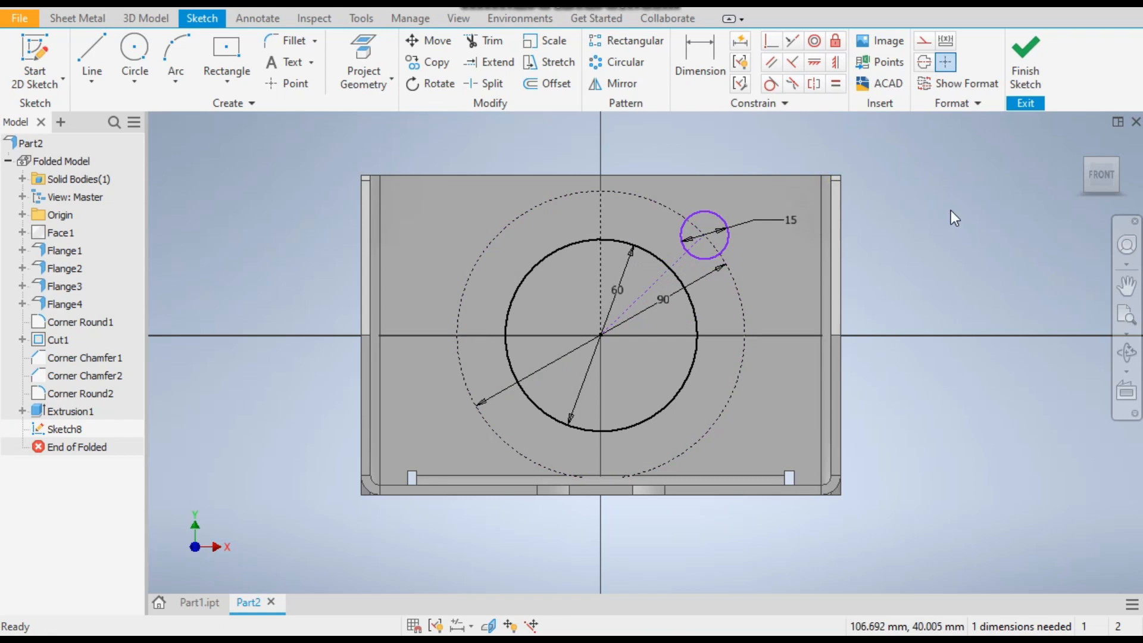
{"action": "left_click", "coordinate": [702, 49]}
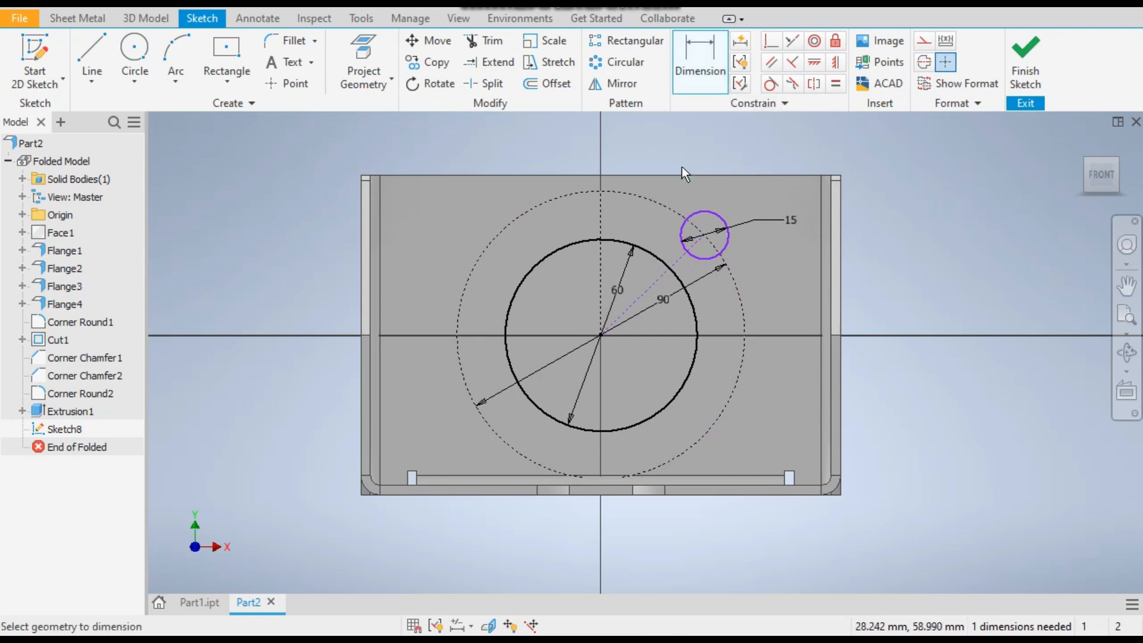
{"action": "left_click", "coordinate": [602, 212]}
{"action": "left_click", "coordinate": [676, 260]}
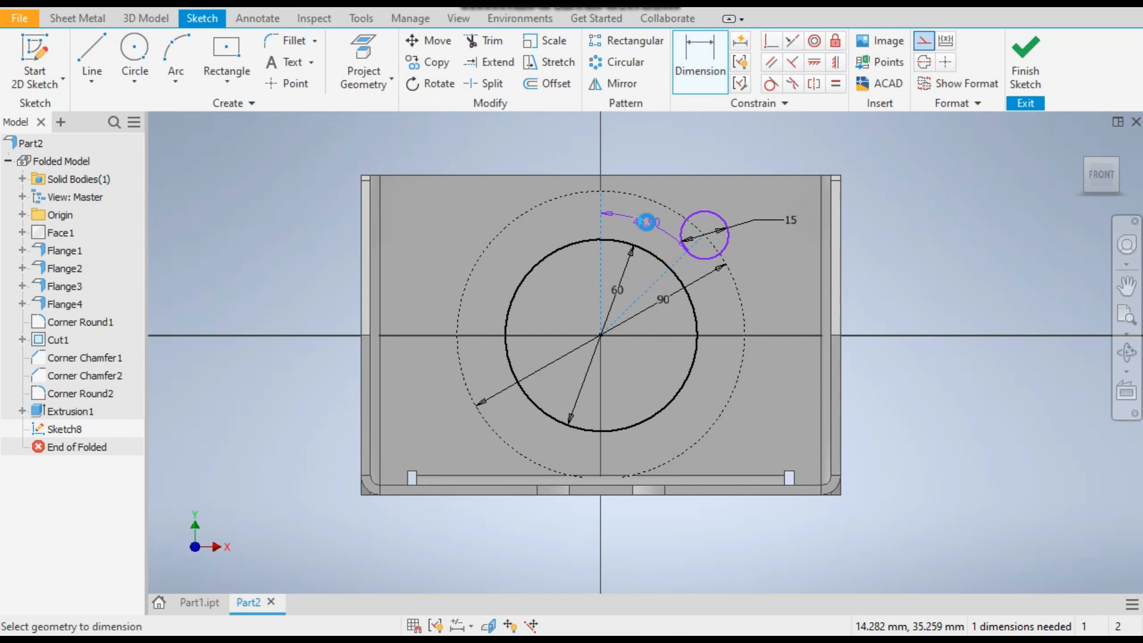
{"action": "left_click", "coordinate": [644, 225]}
{"action": "type", "text": "45"}
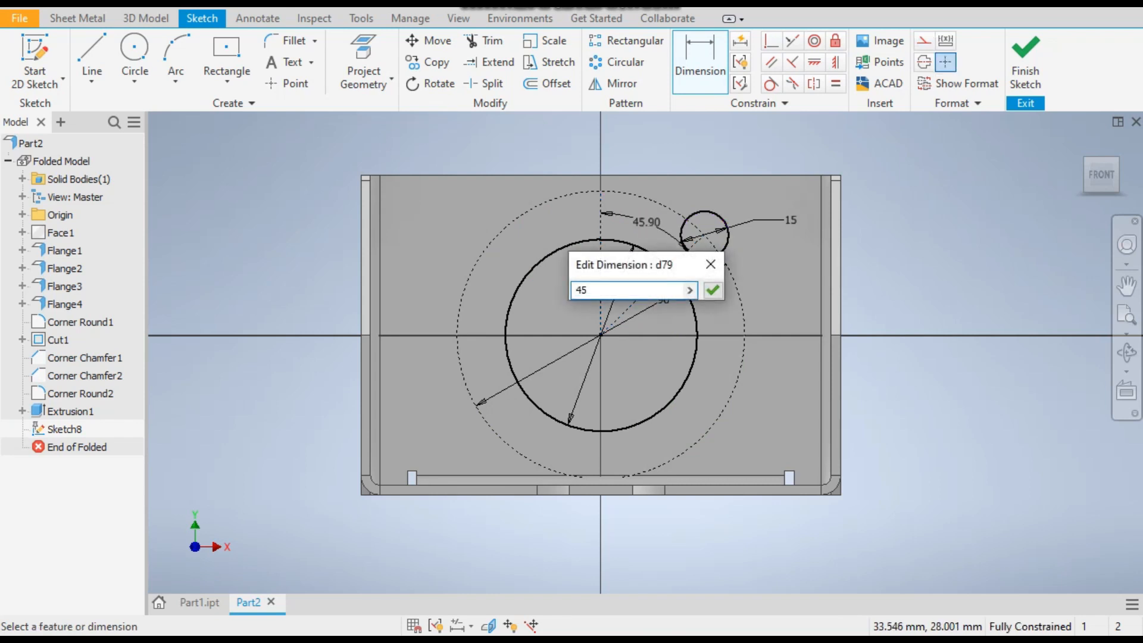
{"action": "key", "text": "Return"}
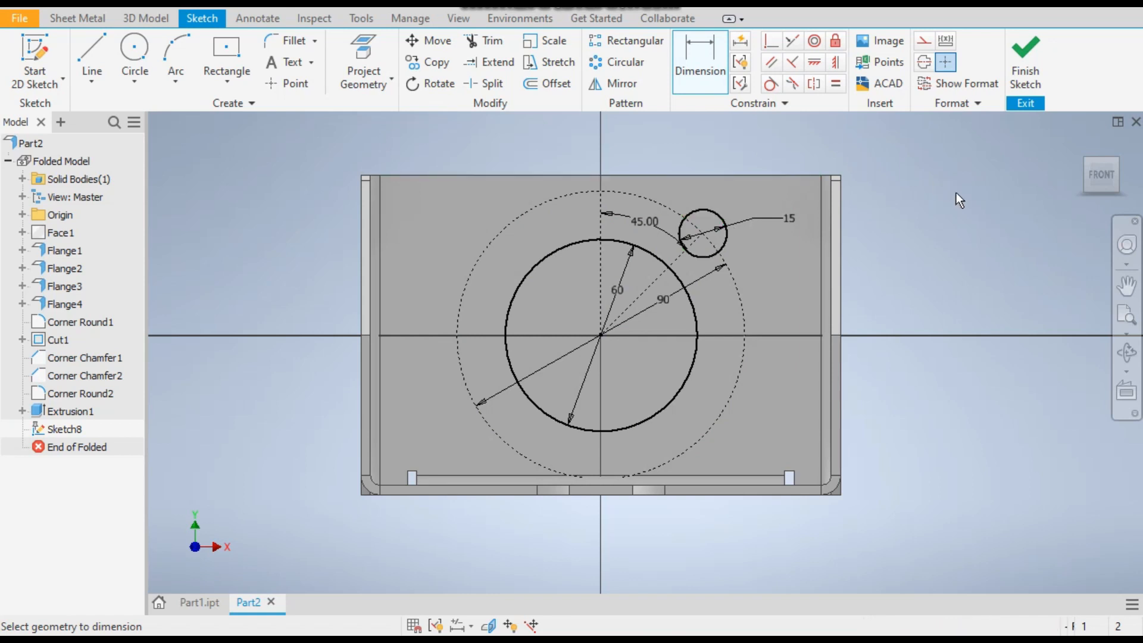
Circular-pattern the 15 mm circle about the 90 mm circle's centre with 4 instances over 360 degrees
{"action": "left_click", "coordinate": [635, 68]}
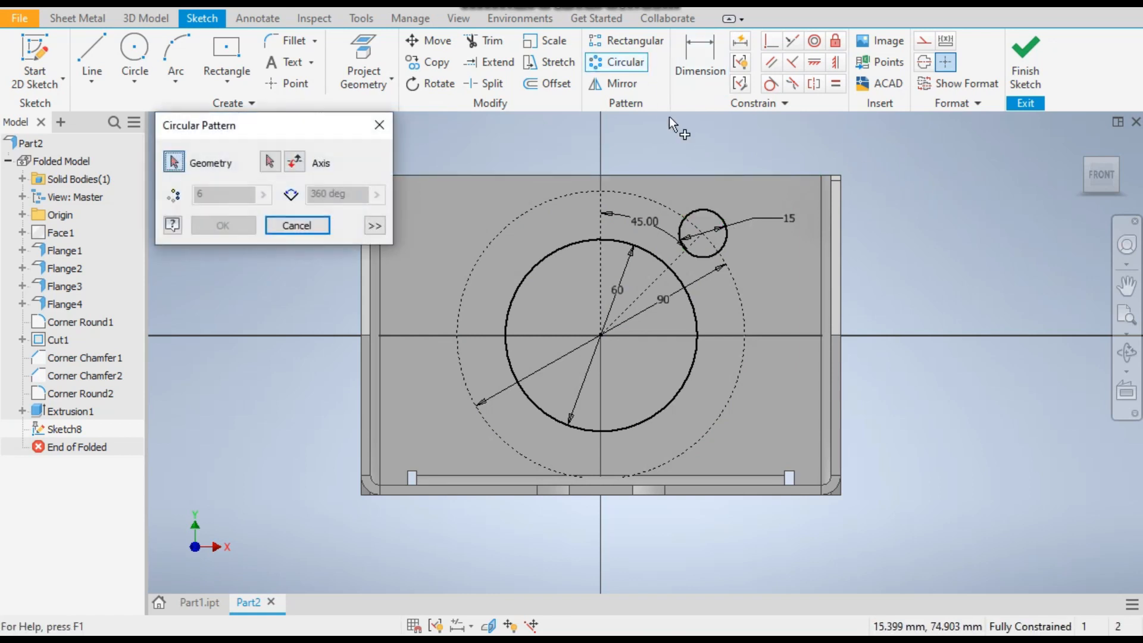
{"action": "left_click", "coordinate": [712, 210]}
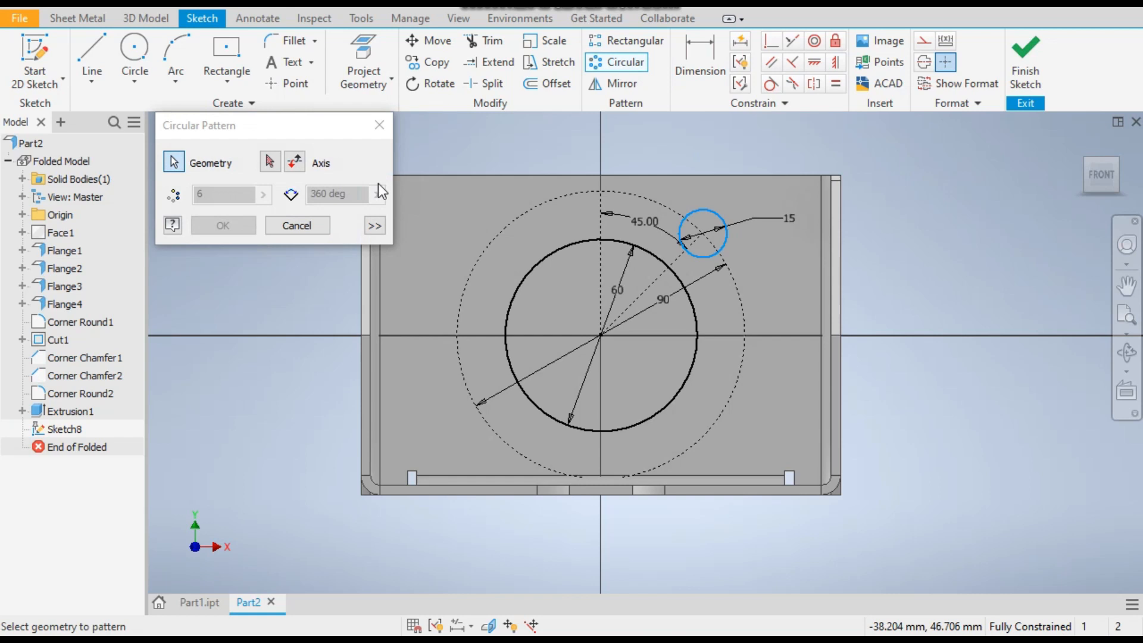
{"action": "left_click", "coordinate": [270, 161]}
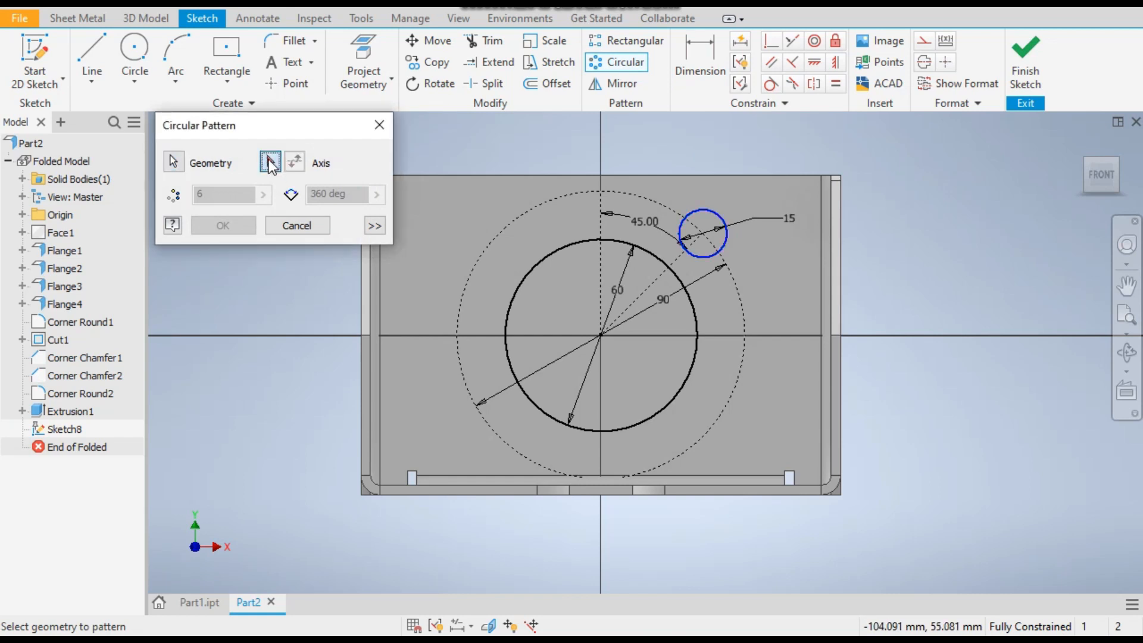
{"action": "left_click", "coordinate": [576, 192]}
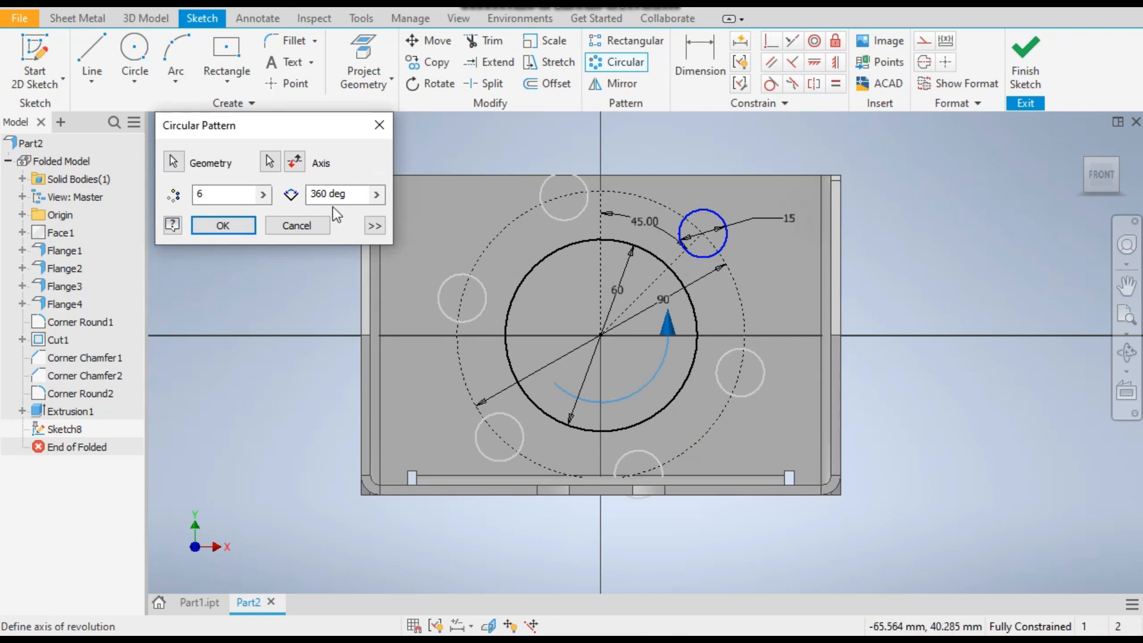
{"action": "double_click", "coordinate": [203, 194]}
{"action": "type", "text": "4"}
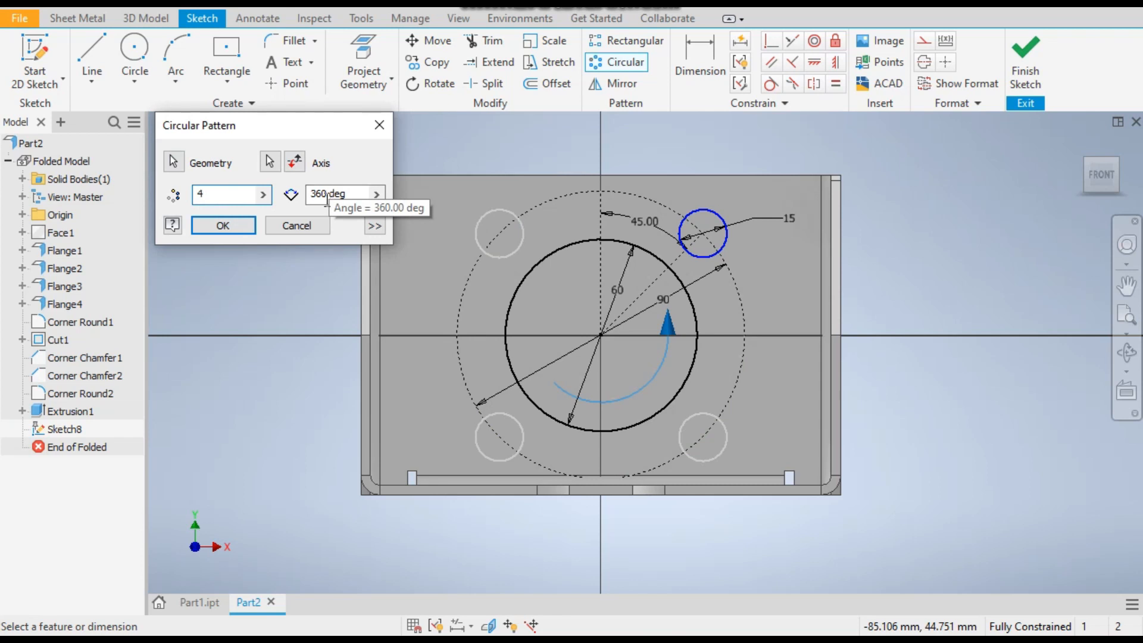
{"action": "left_click", "coordinate": [219, 228]}
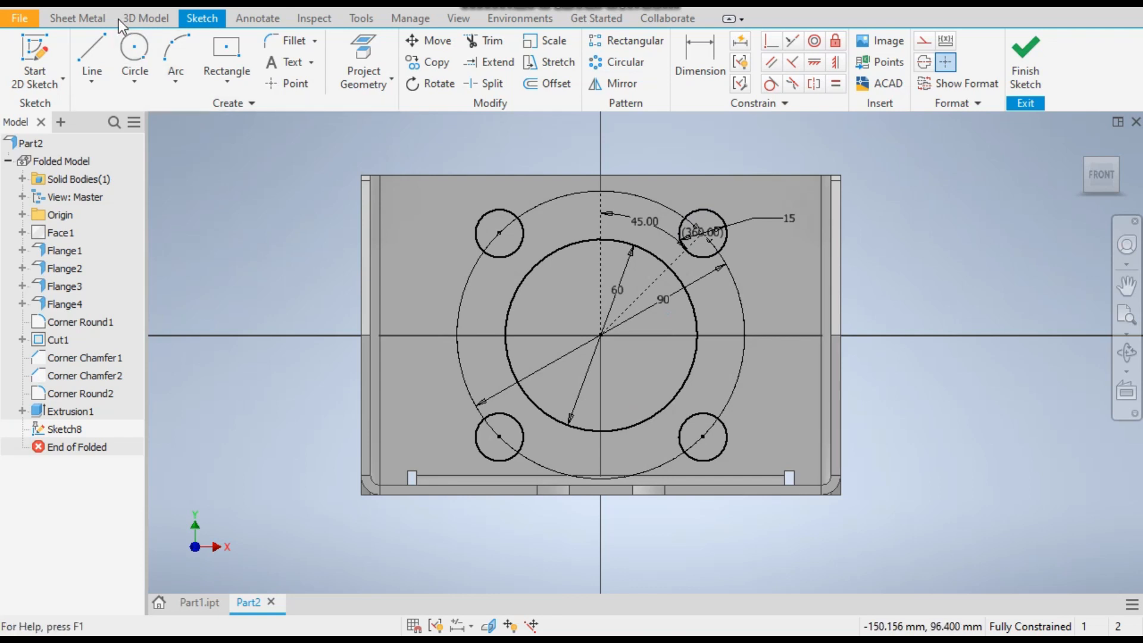
Finish the sketch and cut the 60 mm circle and the four 15 mm circles out of the back wall, using the Thickness distance
{"action": "left_click", "coordinate": [1026, 58]}
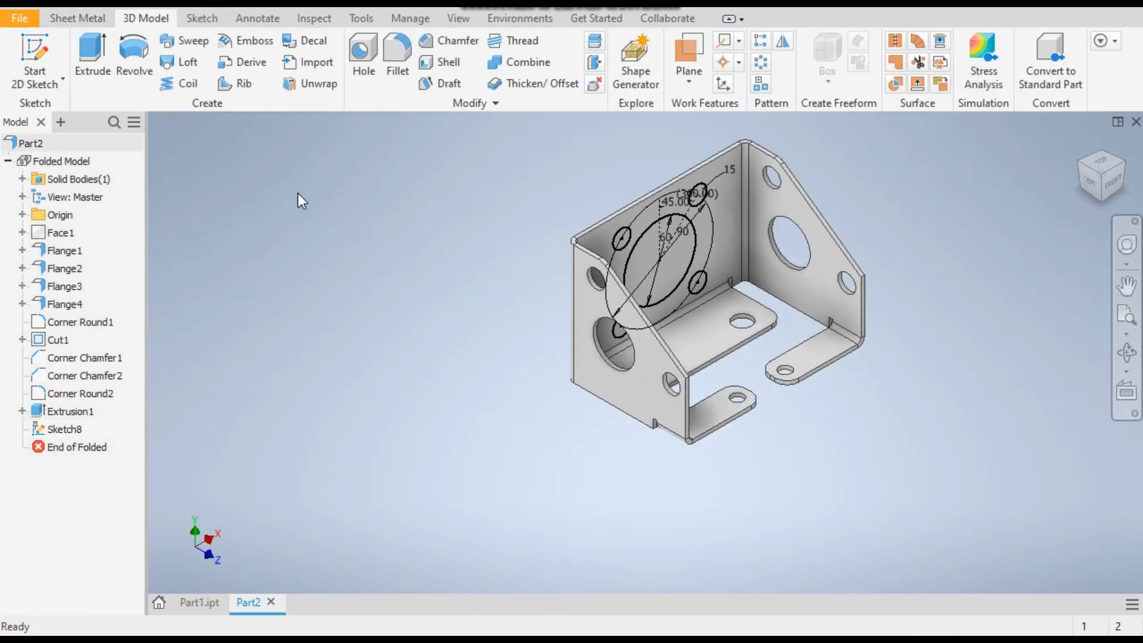
{"action": "left_click", "coordinate": [64, 19]}
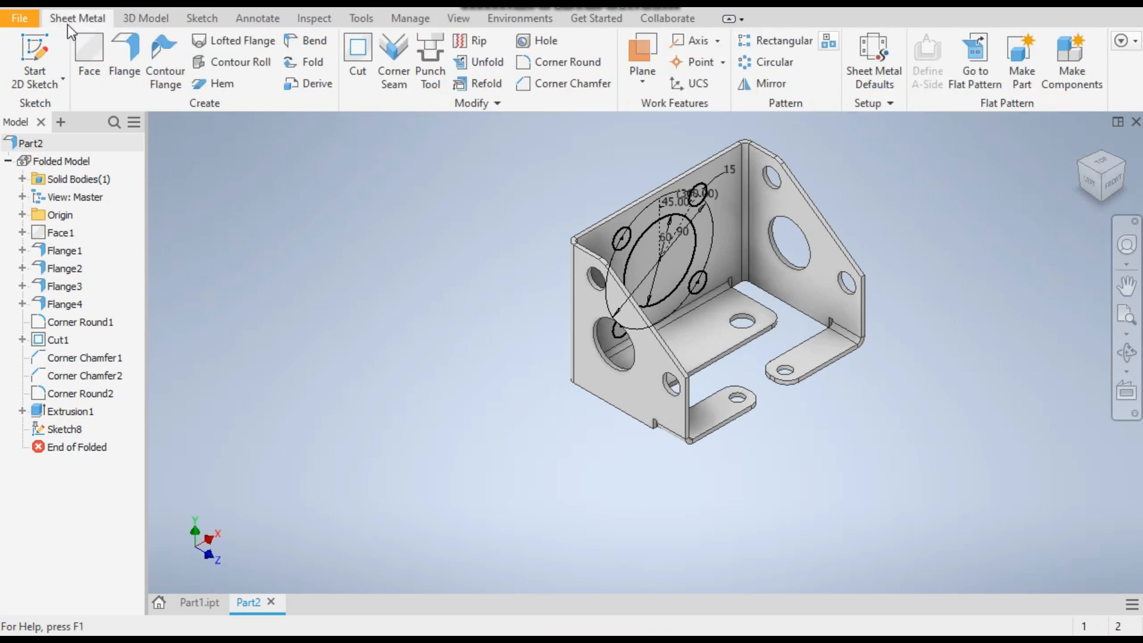
{"action": "left_click", "coordinate": [363, 77]}
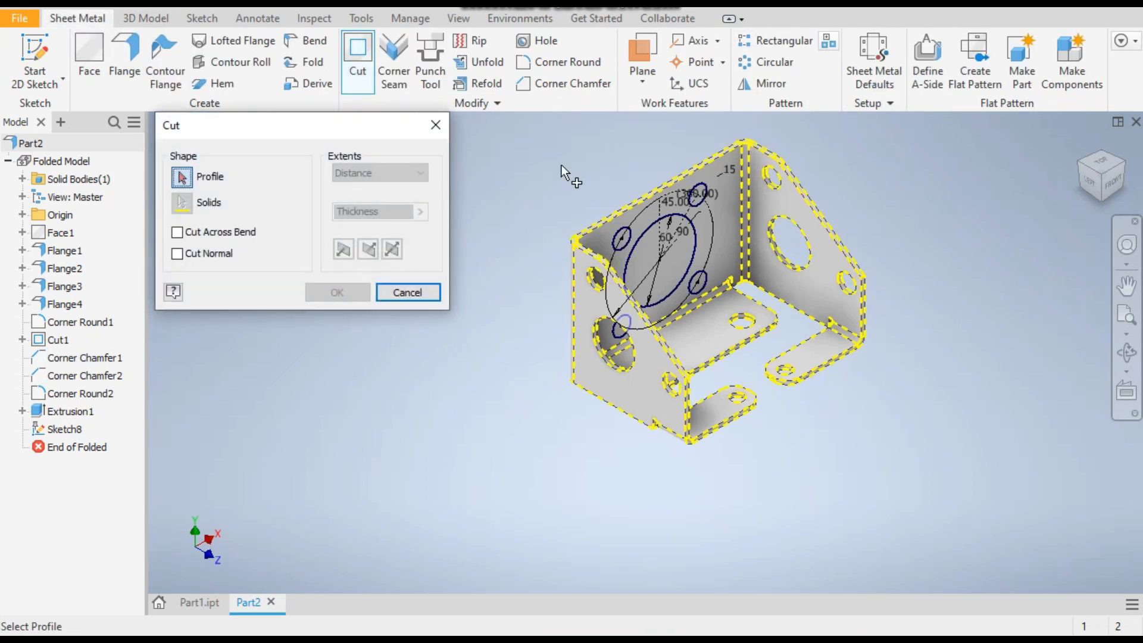
{"action": "scroll", "coordinate": [601, 209], "scroll_direction": "up", "scroll_amount": 2}
{"action": "left_click", "coordinate": [600, 210]}
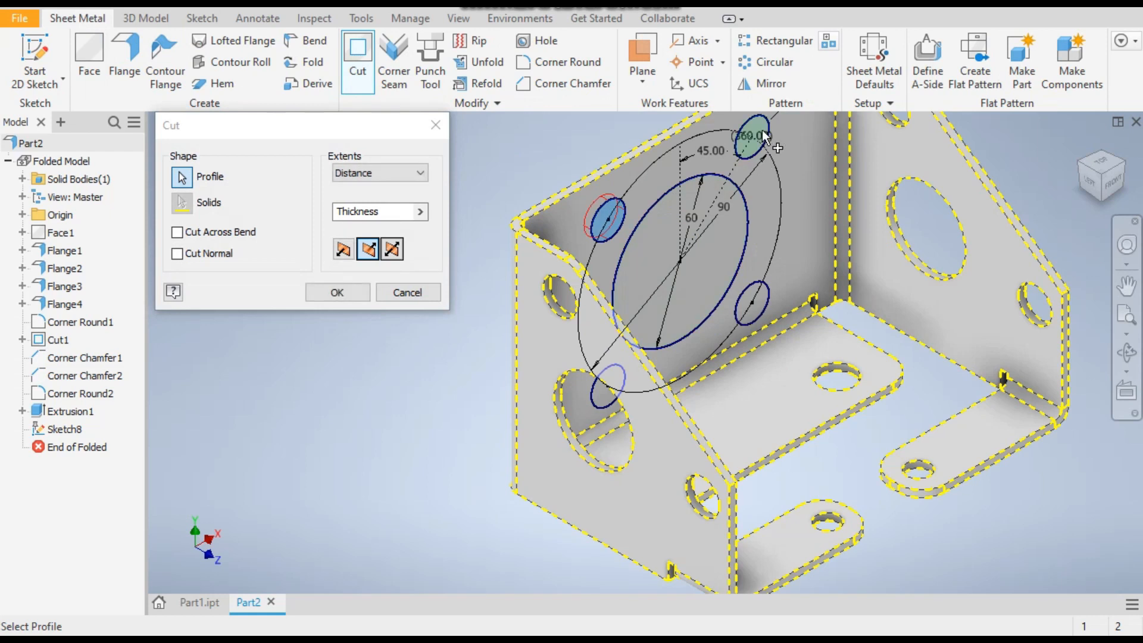
{"action": "left_click", "coordinate": [1118, 183]}
{"action": "left_click", "coordinate": [579, 426]}
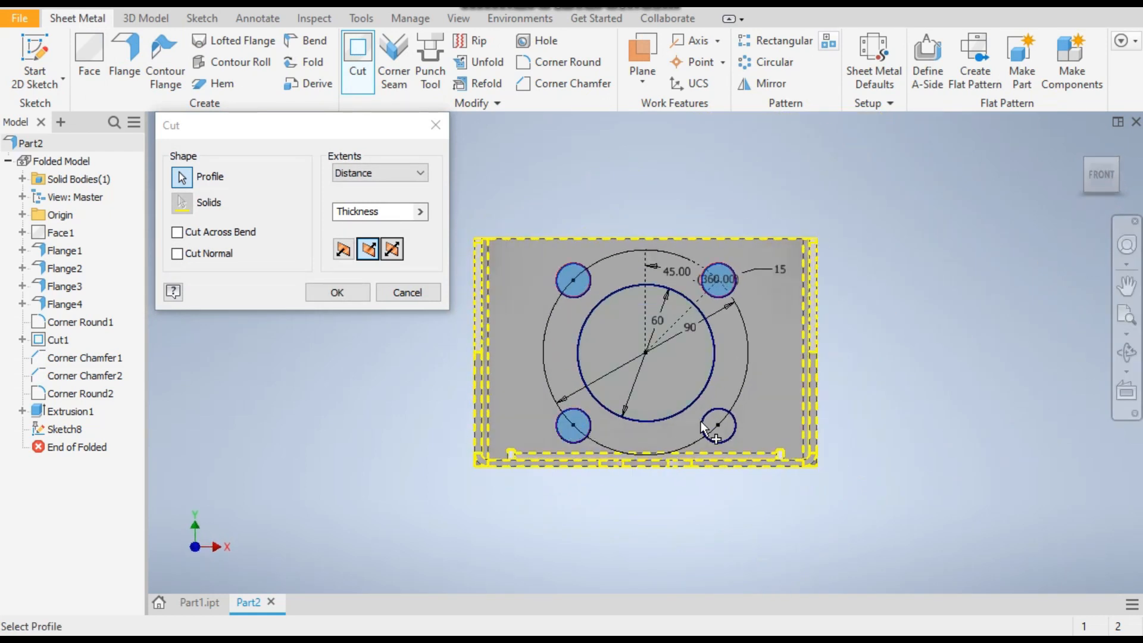
{"action": "left_click", "coordinate": [677, 362]}
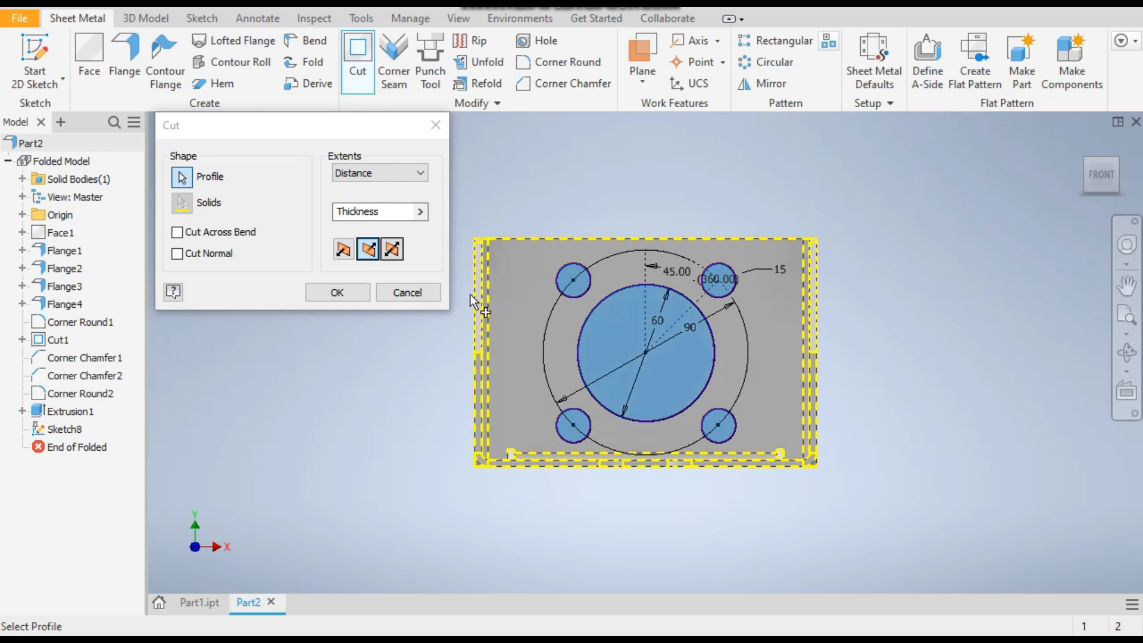
{"action": "left_click", "coordinate": [350, 292]}
Create the bracket's flat pattern and return to the folded part in an isometric view
{"action": "mouse_move", "coordinate": [1126, 167]}
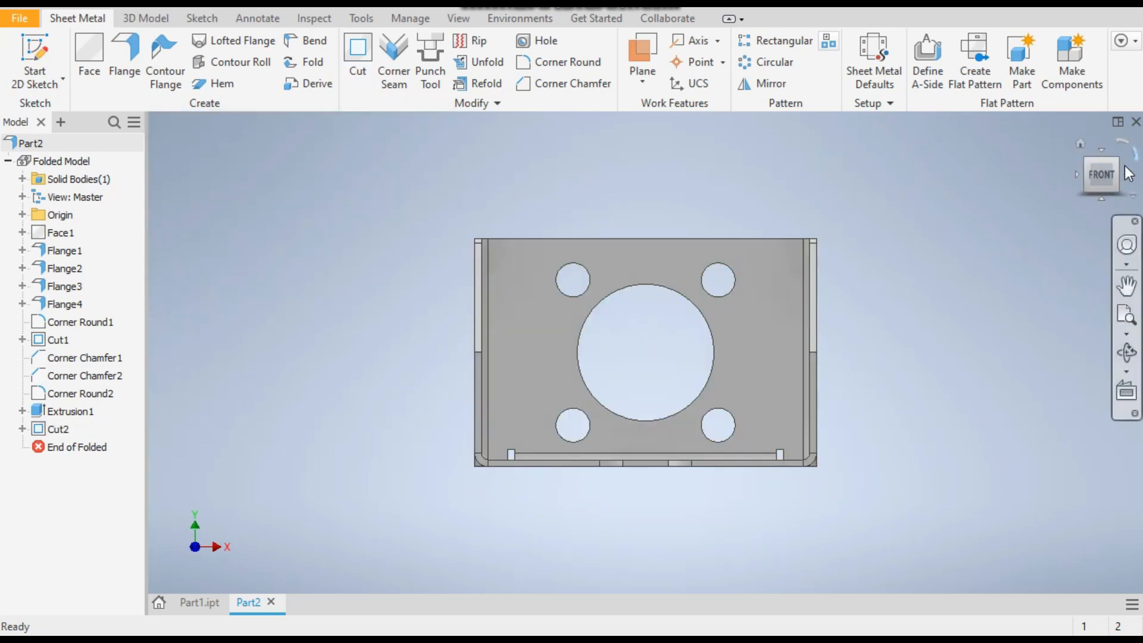
{"action": "left_click", "coordinate": [1079, 144]}
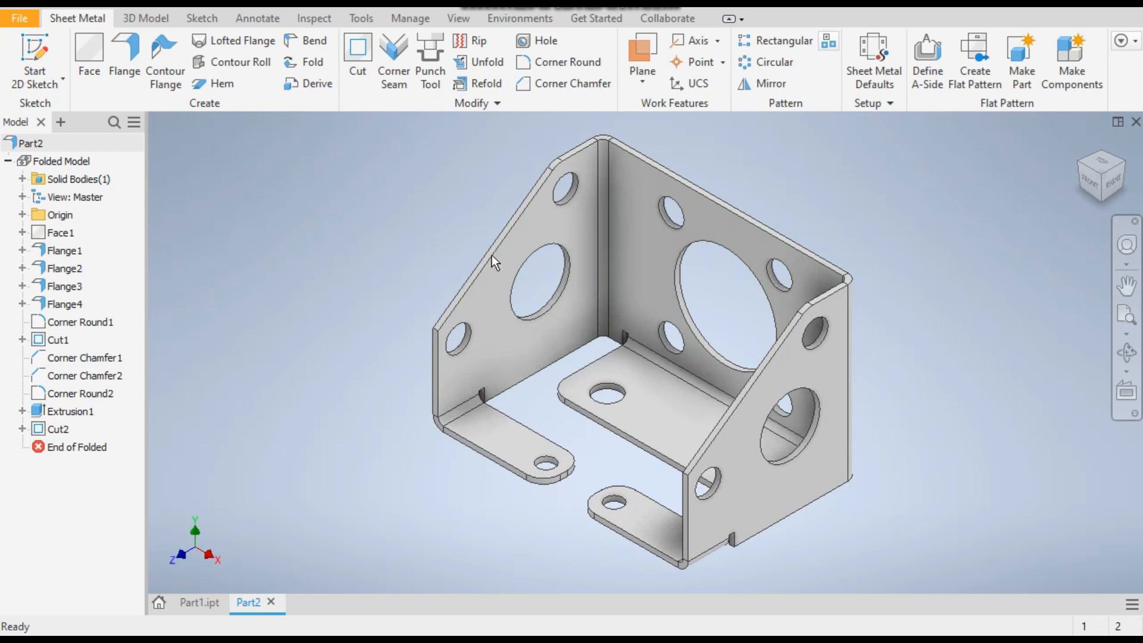
{"action": "left_click", "coordinate": [976, 63]}
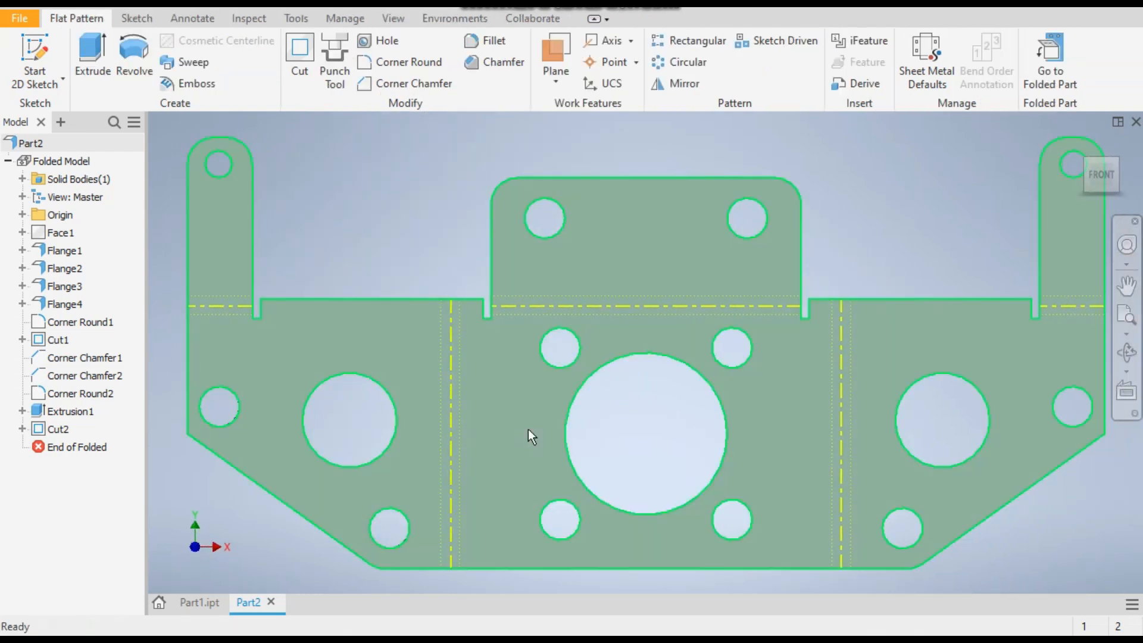
{"action": "scroll", "coordinate": [762, 275], "scroll_direction": "down", "scroll_amount": 3}
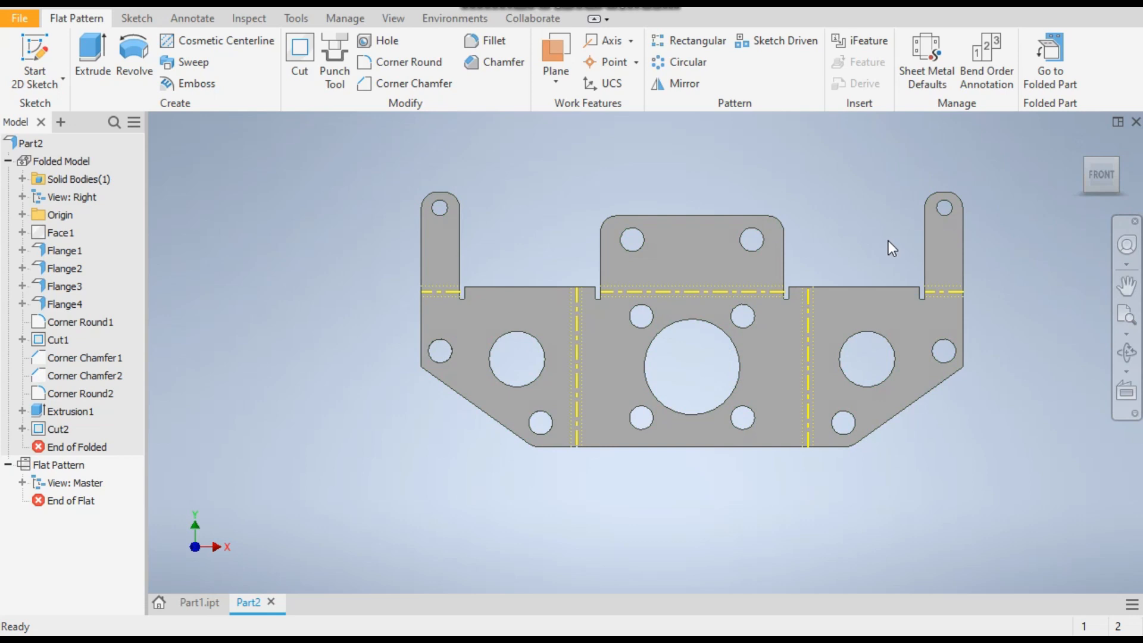
{"action": "left_click", "coordinate": [1062, 46]}
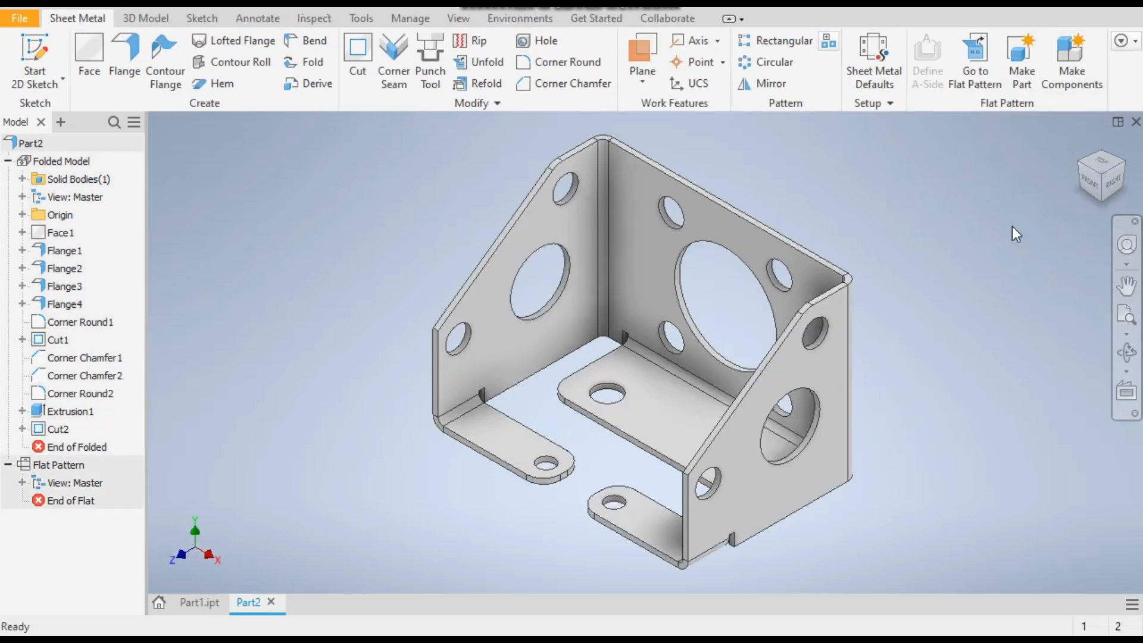
{"action": "left_click", "coordinate": [1098, 176]}
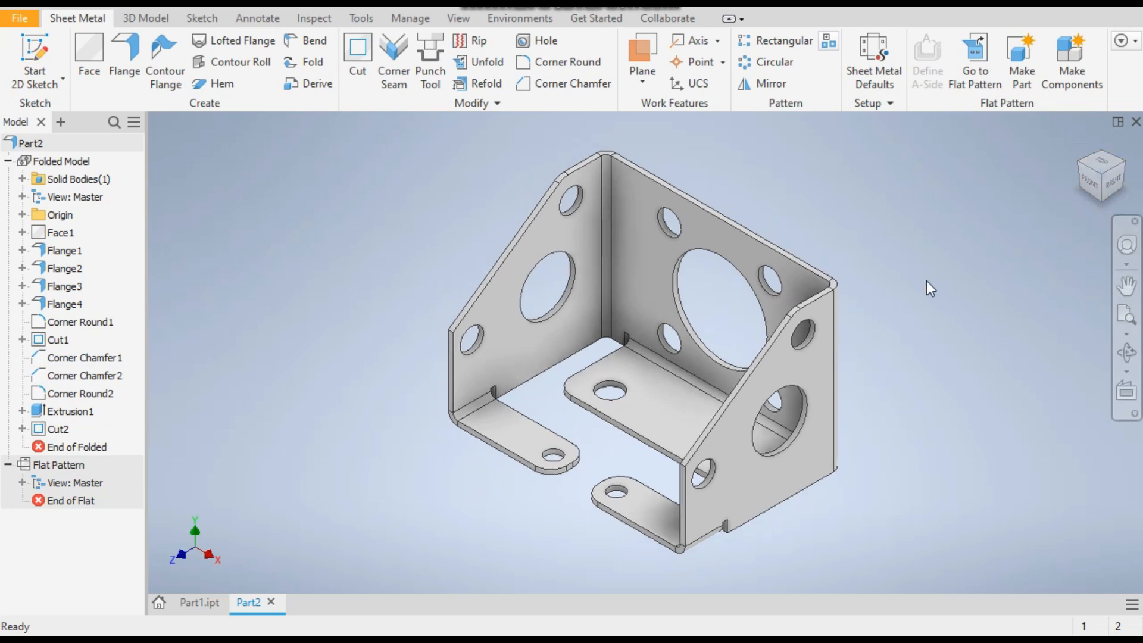